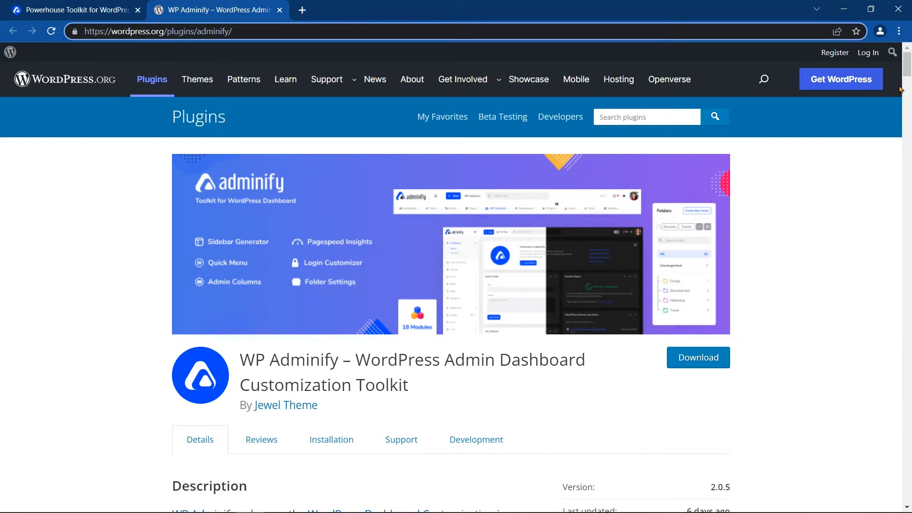
Step: Download the WP Adminify plugin from its WordPress.org page and show adminify.zip in its download folder, then close the folder window
click(906, 72)
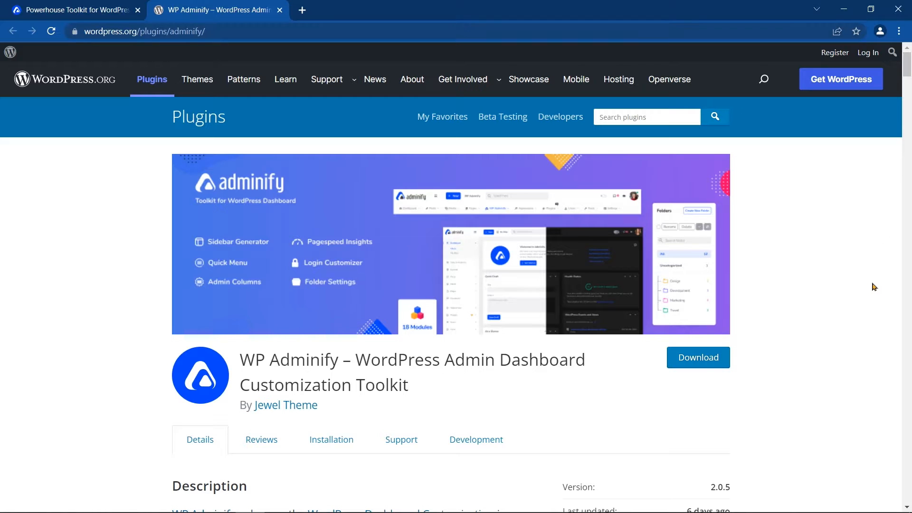
click(694, 367)
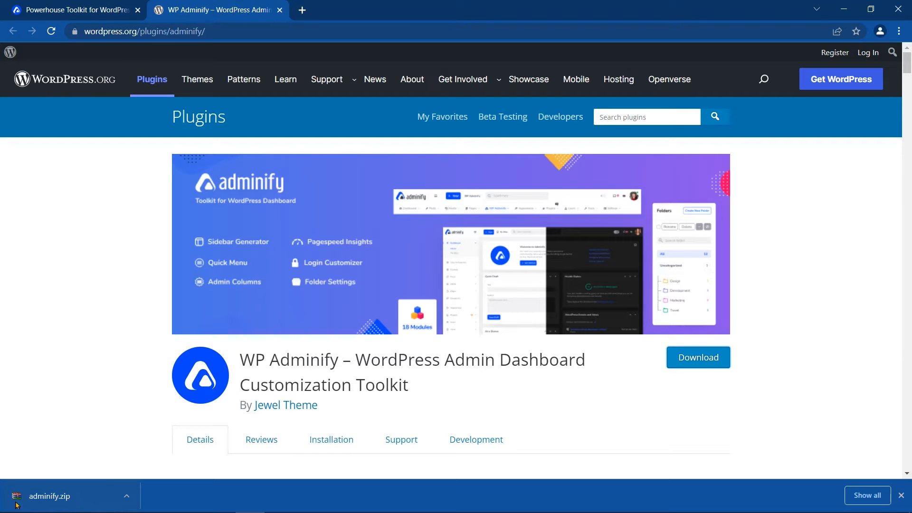
click(127, 499)
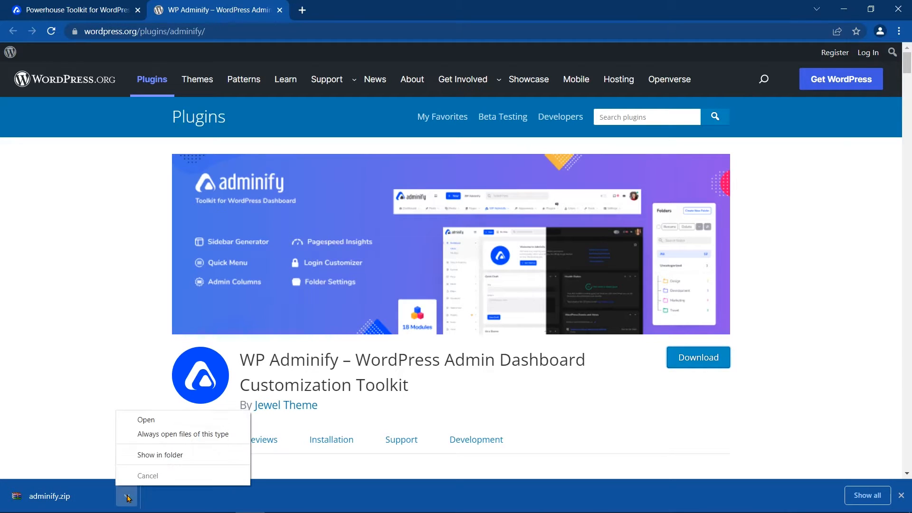
click(156, 456)
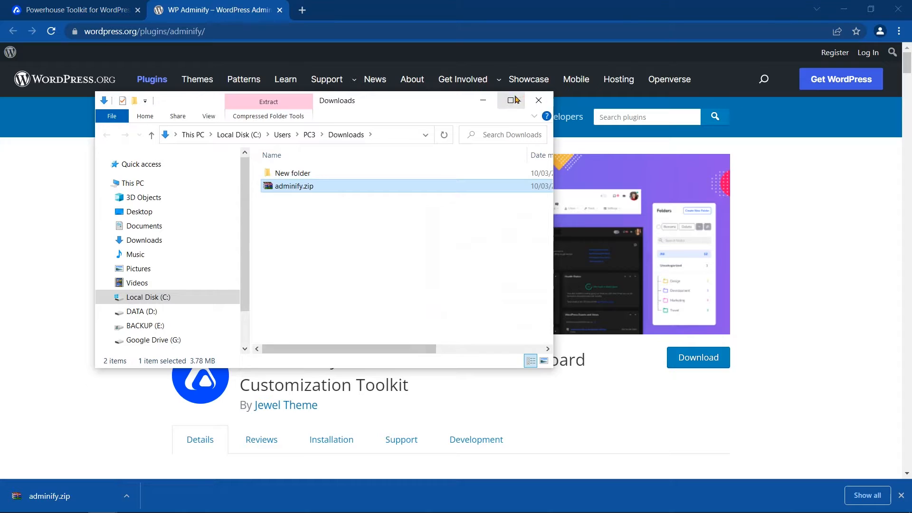
click(539, 100)
drag(243, 358, 338, 360)
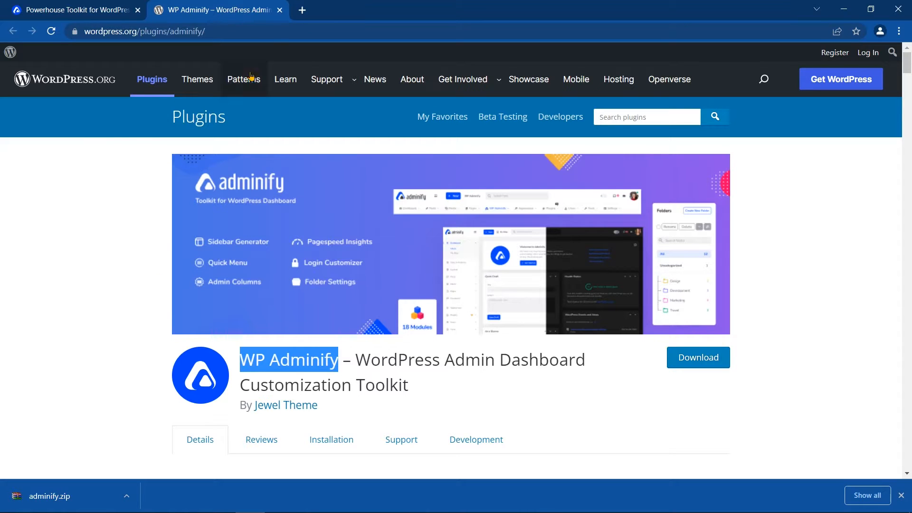
Step: Open the WordPress admin dashboard at one.iedevs.us/wp-admin
click(271, 31)
text(one.iedevs.us/wp-admin)
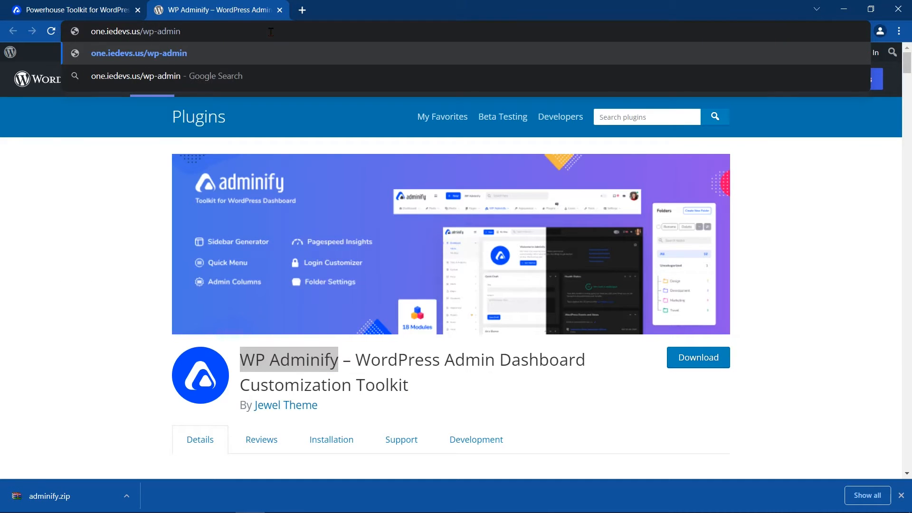
key(Return)
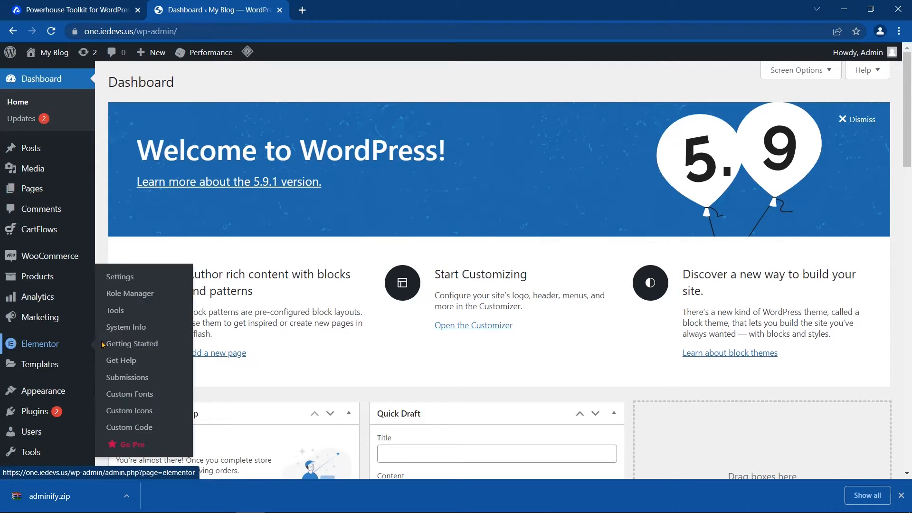
double_click(134, 83)
Step: Open the plugin upload form on the Add Plugins page
mouse_move(44, 416)
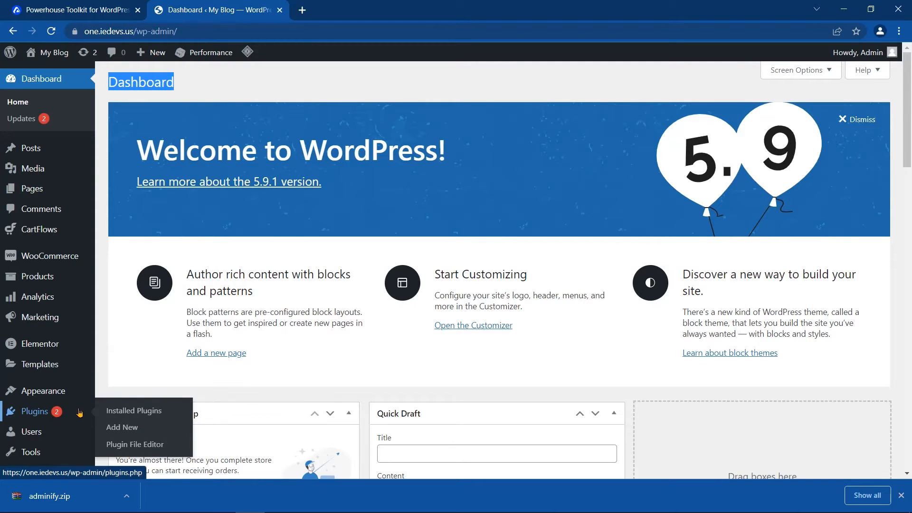
click(114, 431)
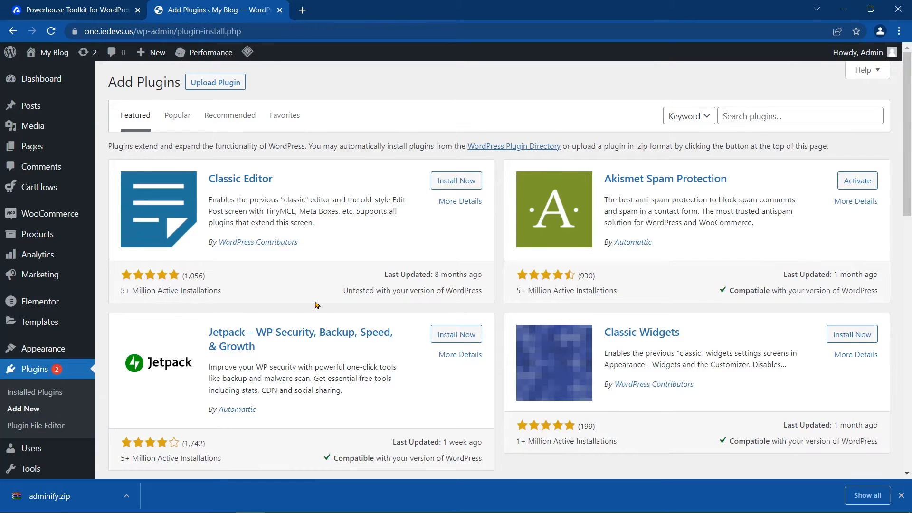
drag(108, 82, 181, 83)
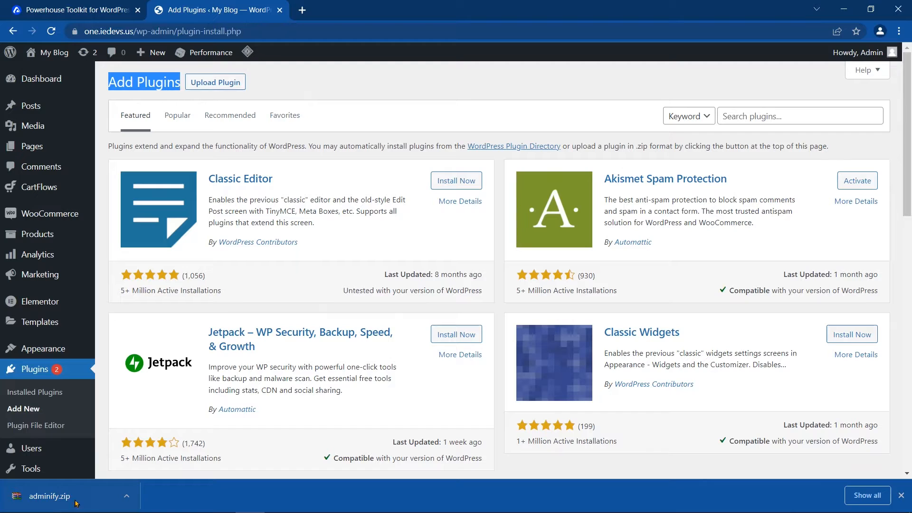
click(218, 89)
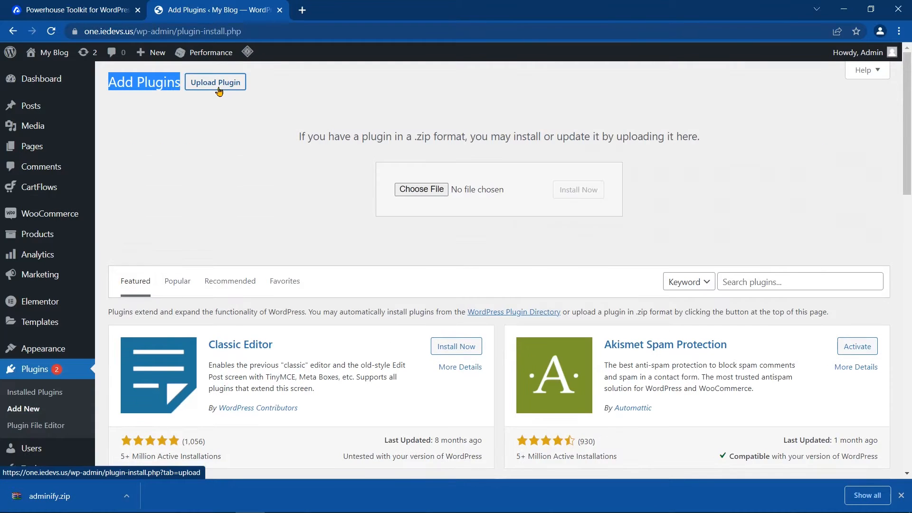
Step: Select adminify.zip from the Downloads folder, install it as a plugin, and dismiss the browser's download bar
click(418, 190)
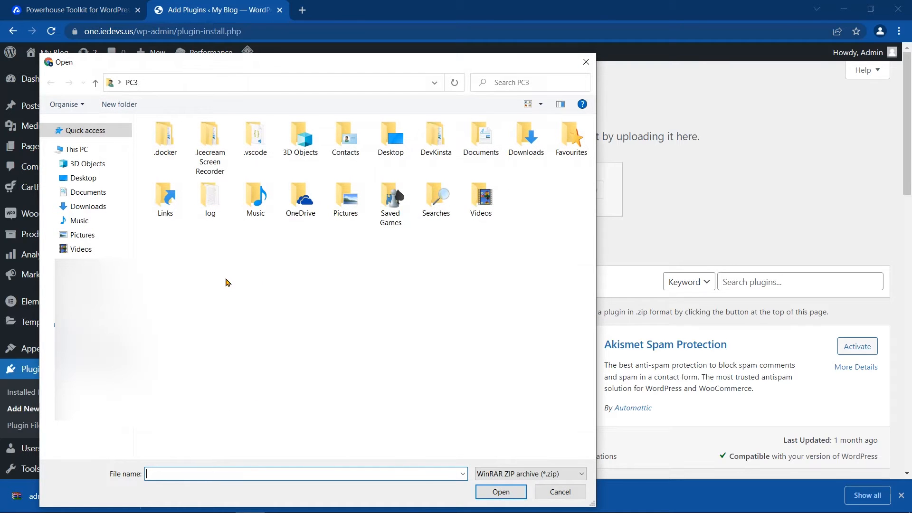
click(120, 206)
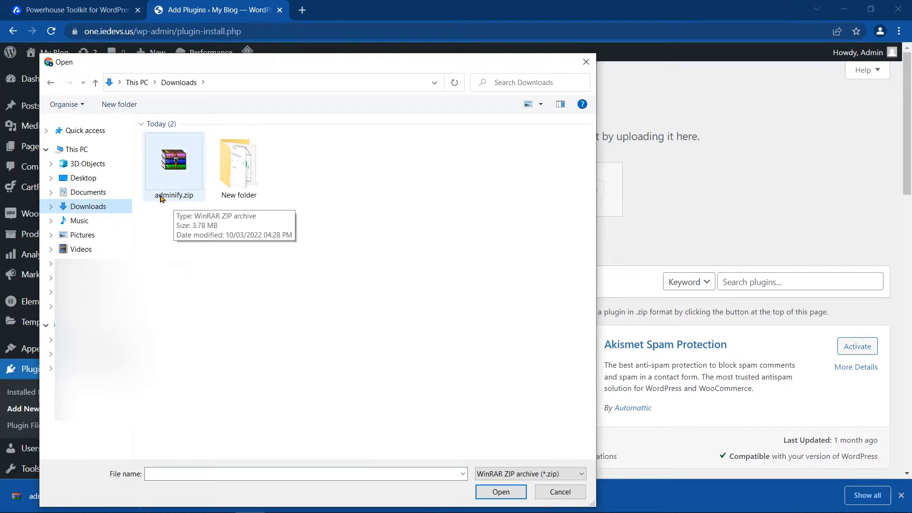
click(180, 199)
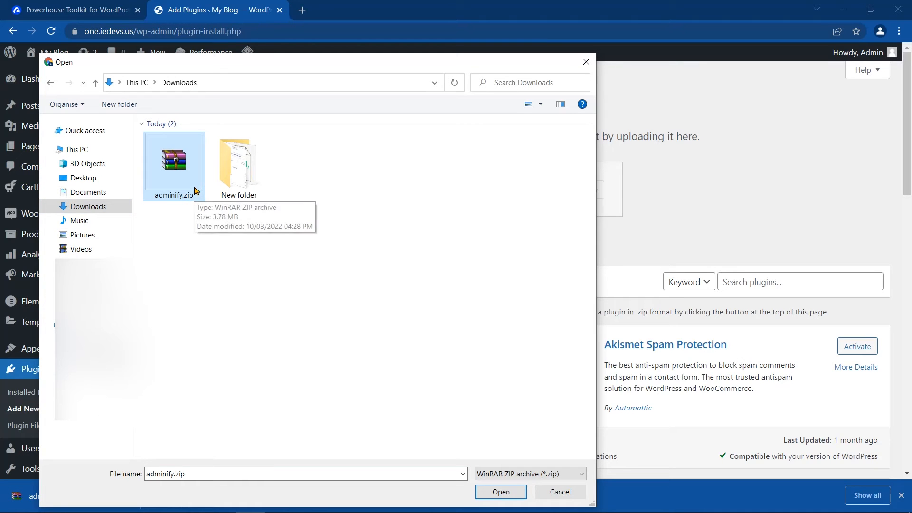
click(500, 492)
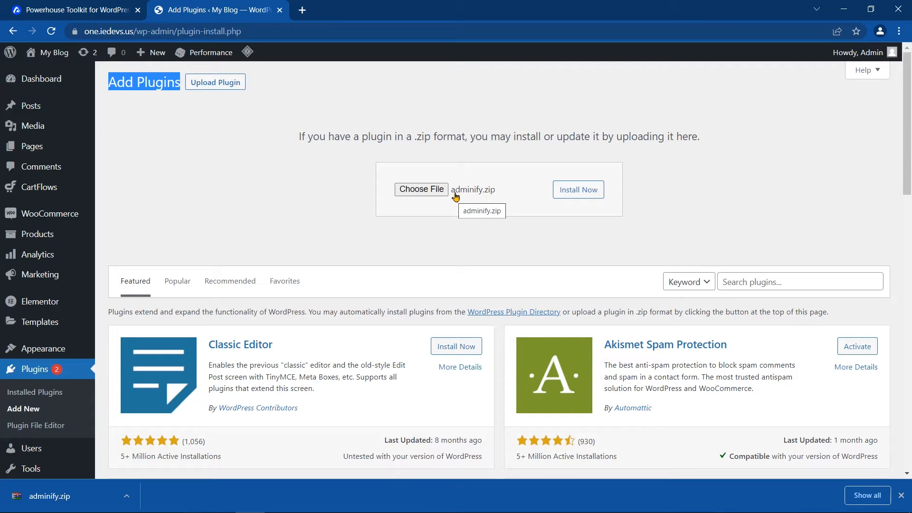
click(580, 195)
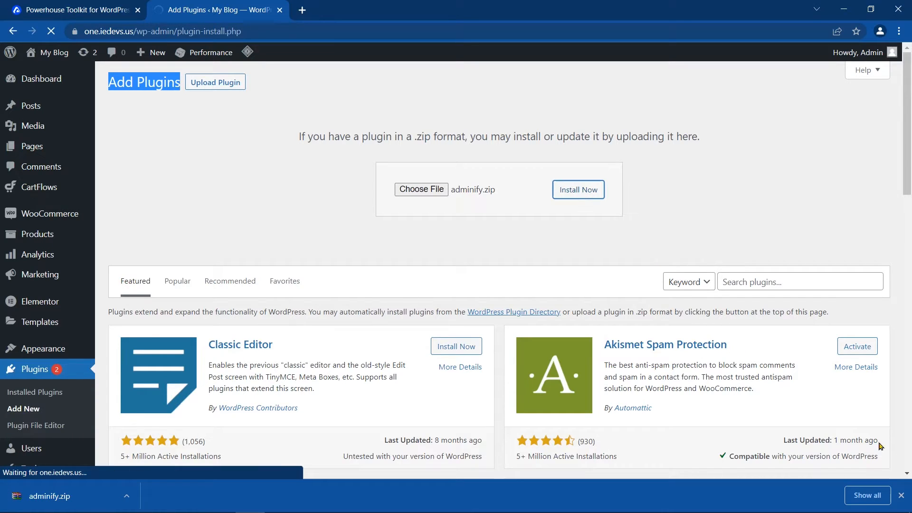
click(901, 496)
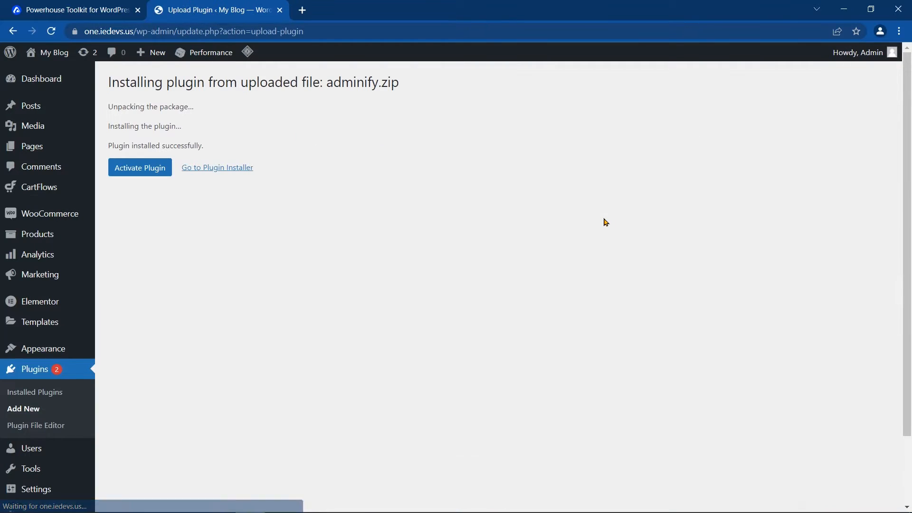
Step: Activate the newly installed plugin and start the WP Adminify setup wizard
drag(109, 144, 205, 146)
click(212, 148)
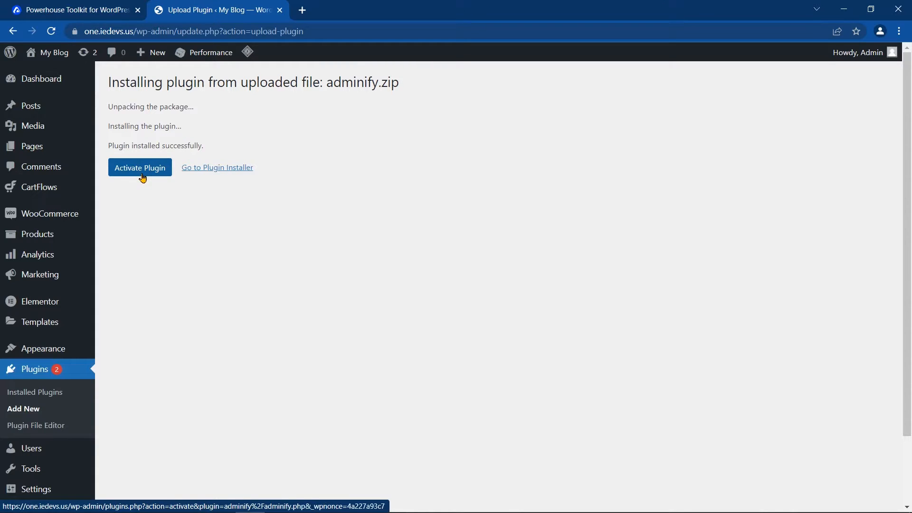
click(143, 176)
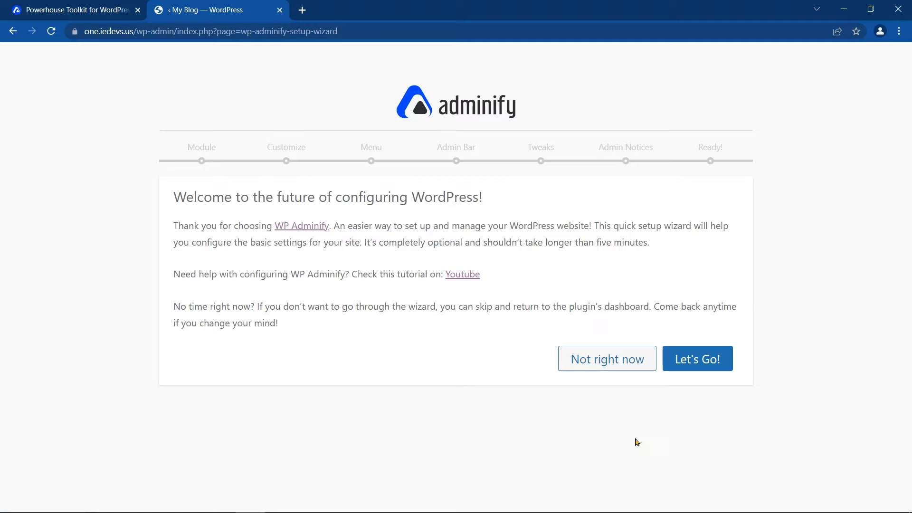
click(695, 370)
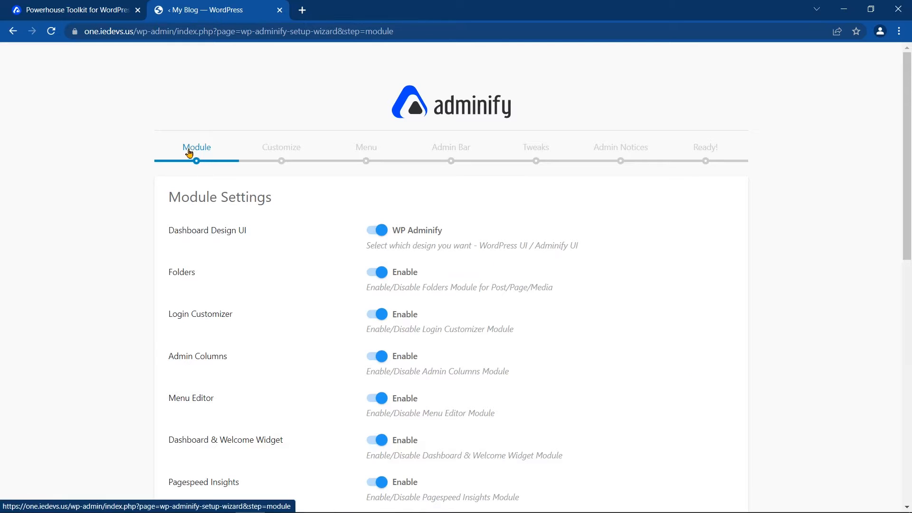
Step: Review the wizard's Module Settings, keep the default modules enabled, and continue to the Customize stage
drag(170, 198, 603, 213)
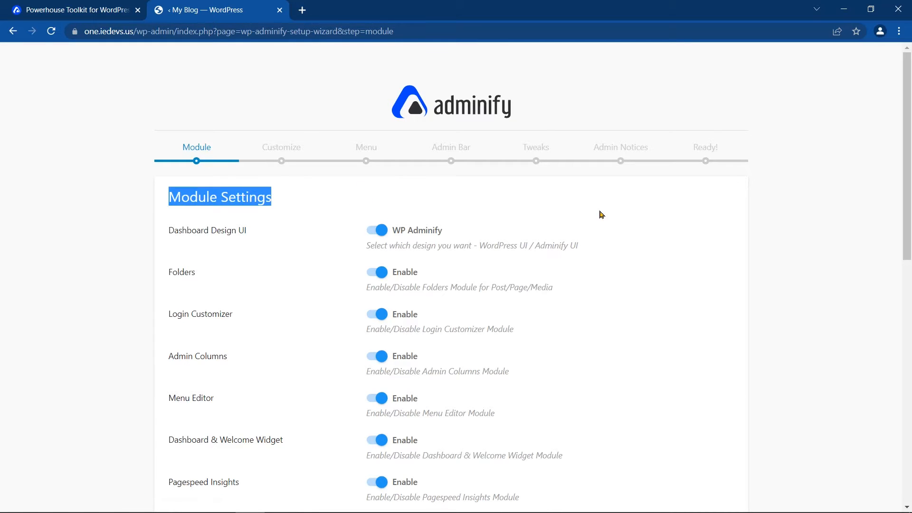
drag(908, 153, 909, 228)
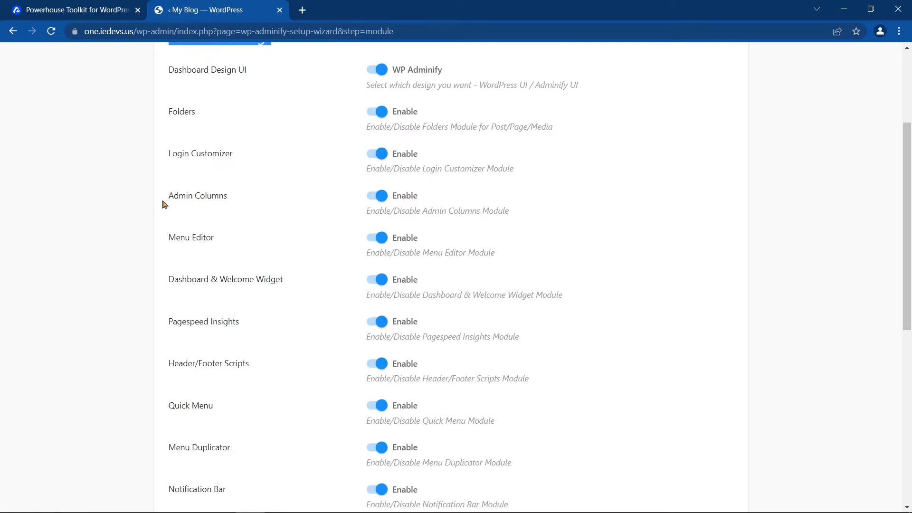
drag(907, 226, 907, 400)
click(702, 460)
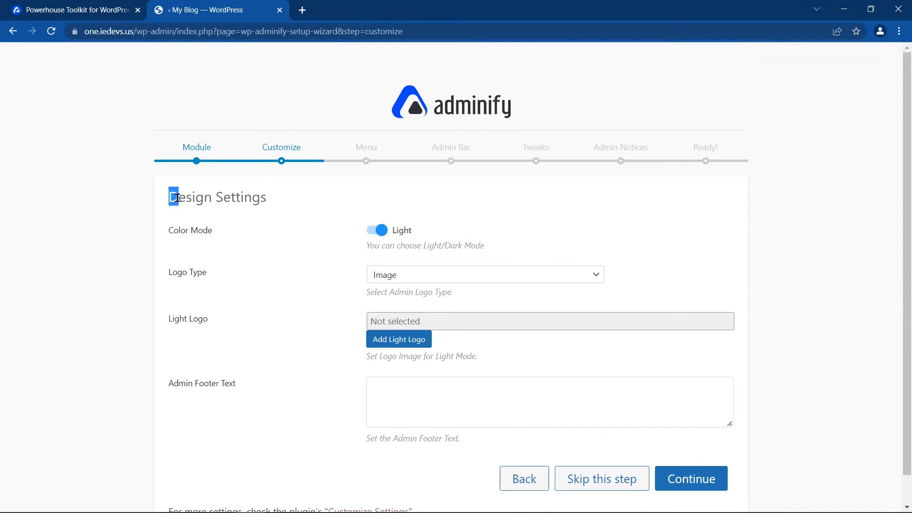
Step: Accept the default Design Settings with Light color mode and Image logo type, and continue to the Menu stage
drag(172, 197, 266, 200)
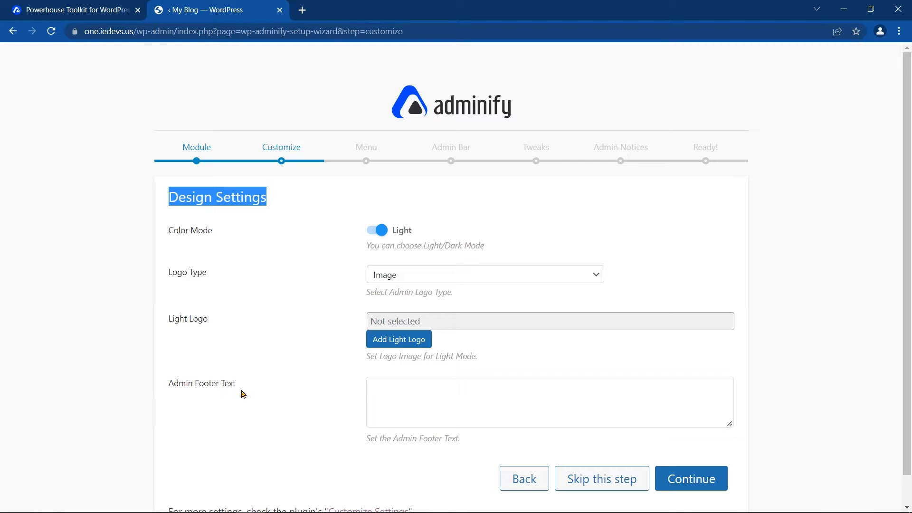
scroll(352, 358, down, 1)
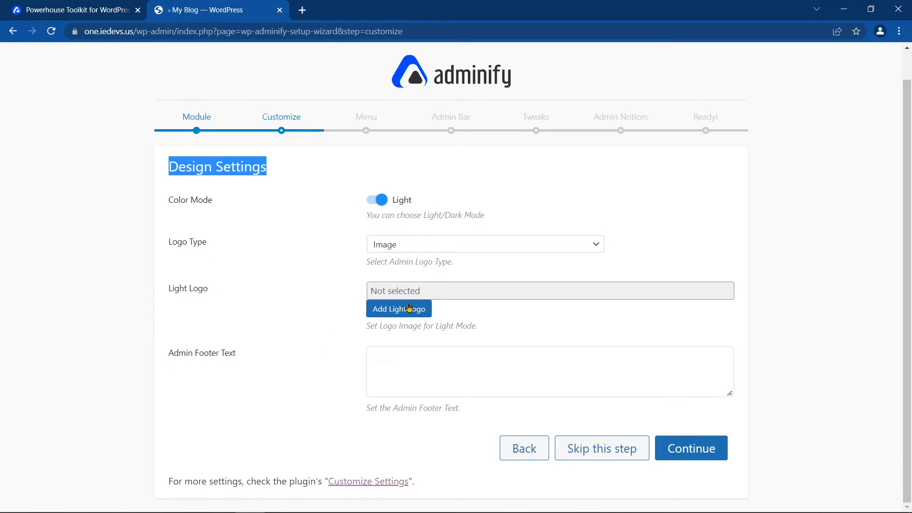
click(683, 244)
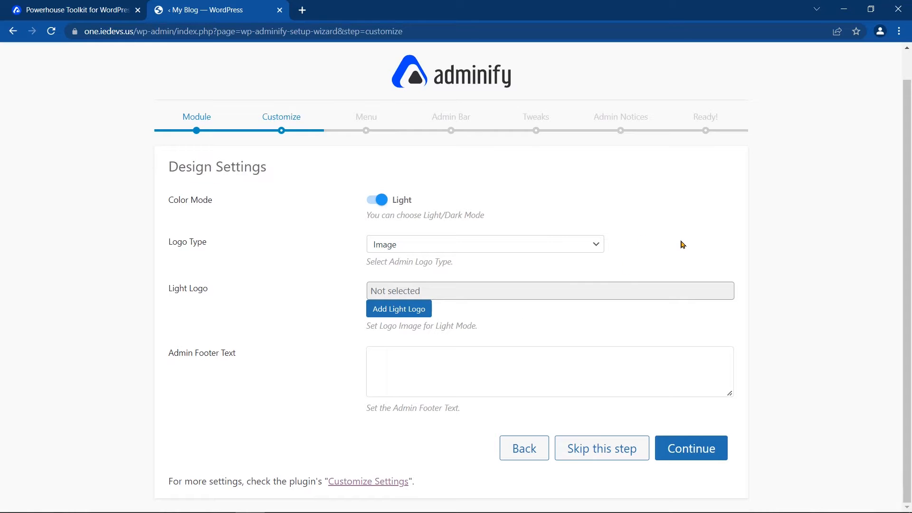
click(715, 459)
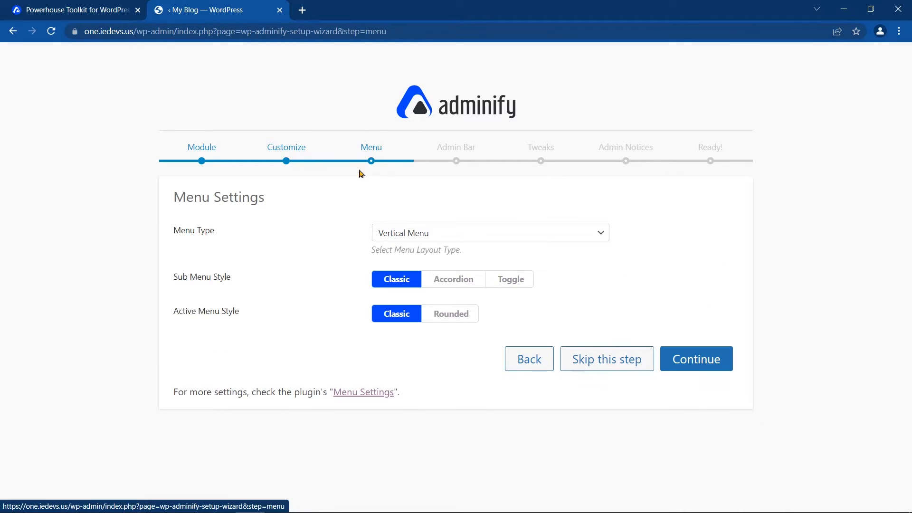
Step: Accept the Menu Settings with Vertical Menu type and Classic sub menu and active menu styles, and continue to the Admin Bar stage
drag(173, 197, 264, 197)
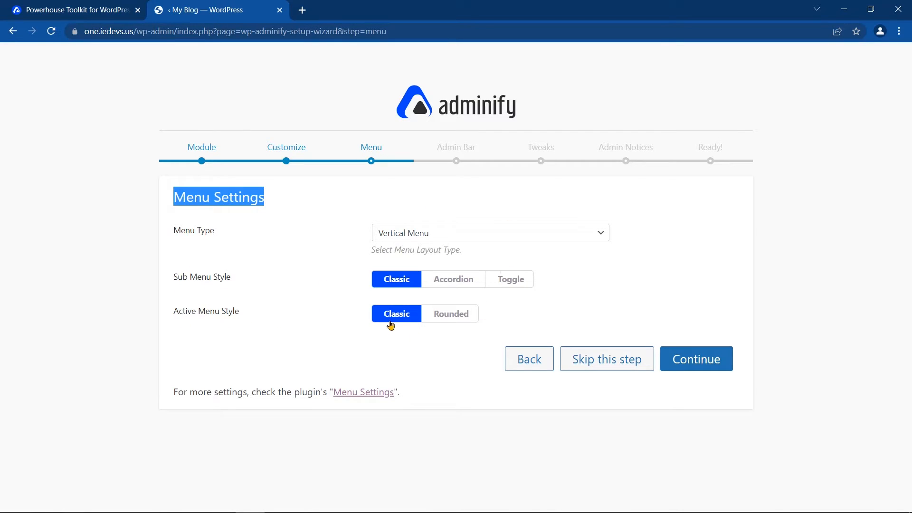
click(613, 303)
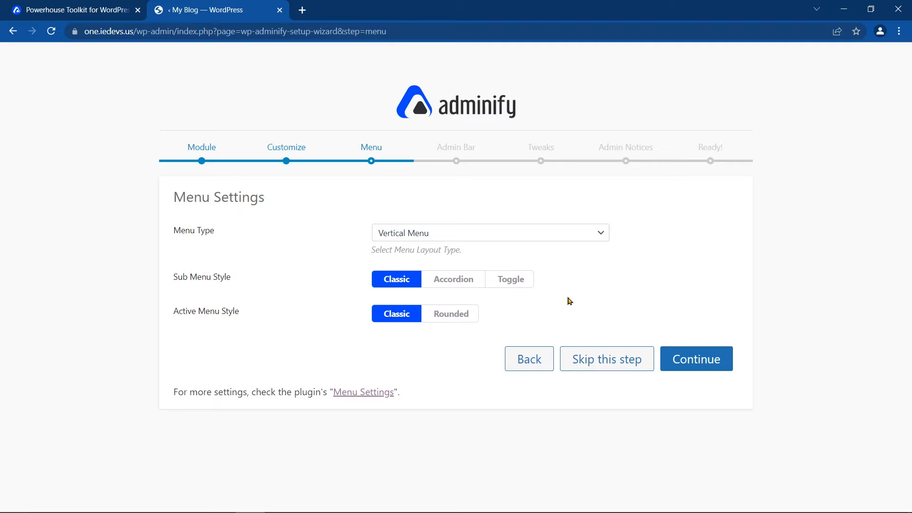
click(715, 366)
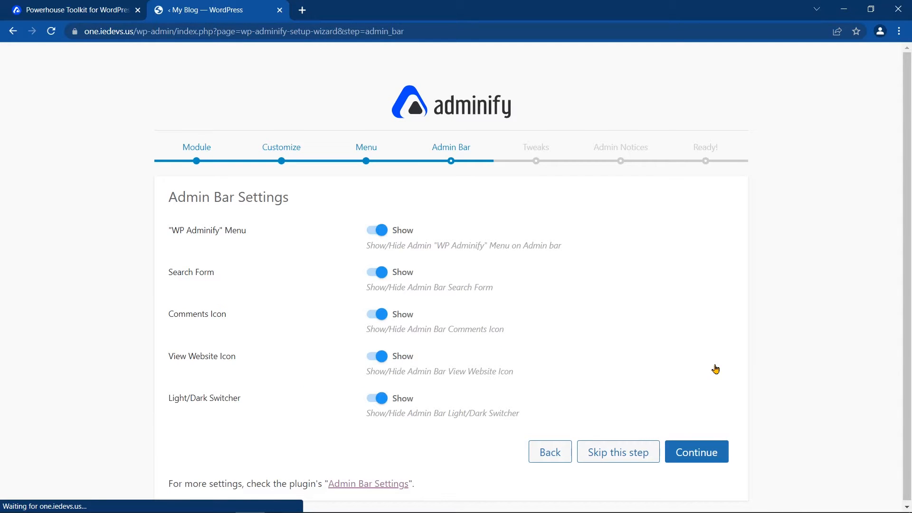
Step: Try the "WP Adminify" Menu visibility toggle, leave all Admin Bar items on Show, and continue to the Tweaks stage
drag(170, 202, 297, 207)
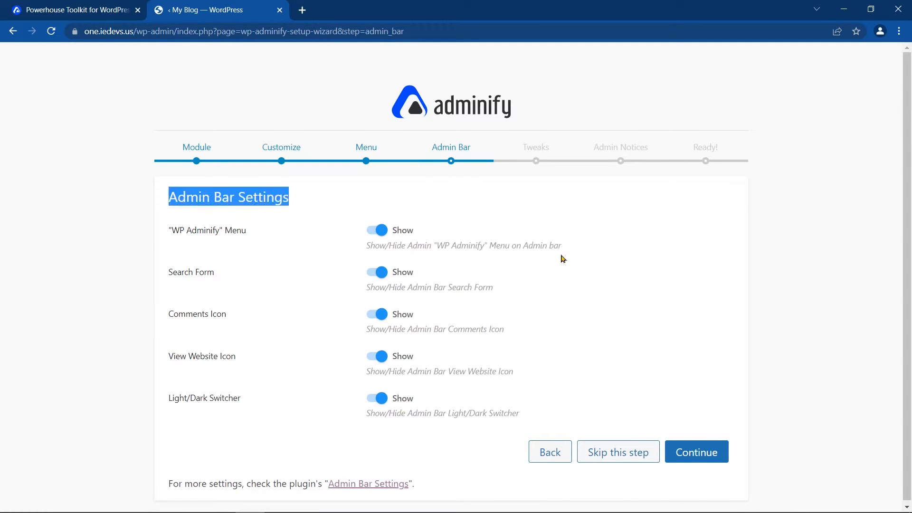
click(376, 230)
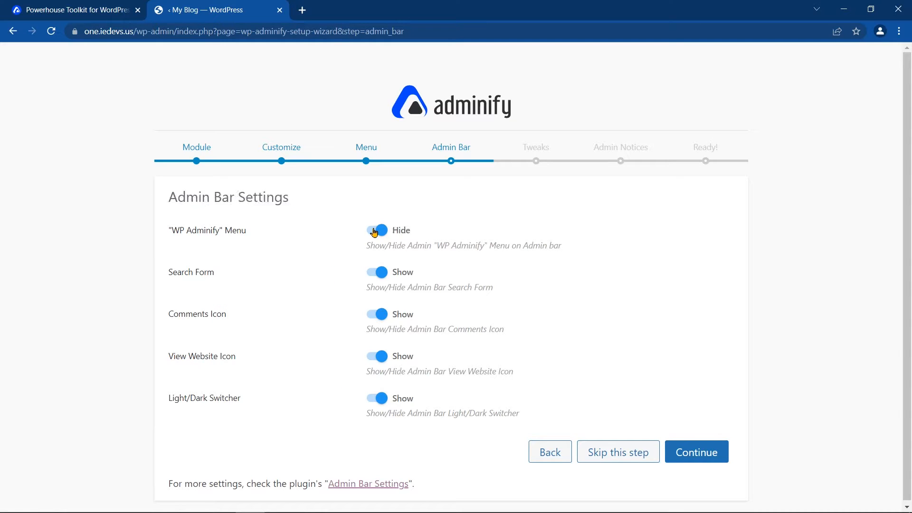
click(377, 230)
click(722, 458)
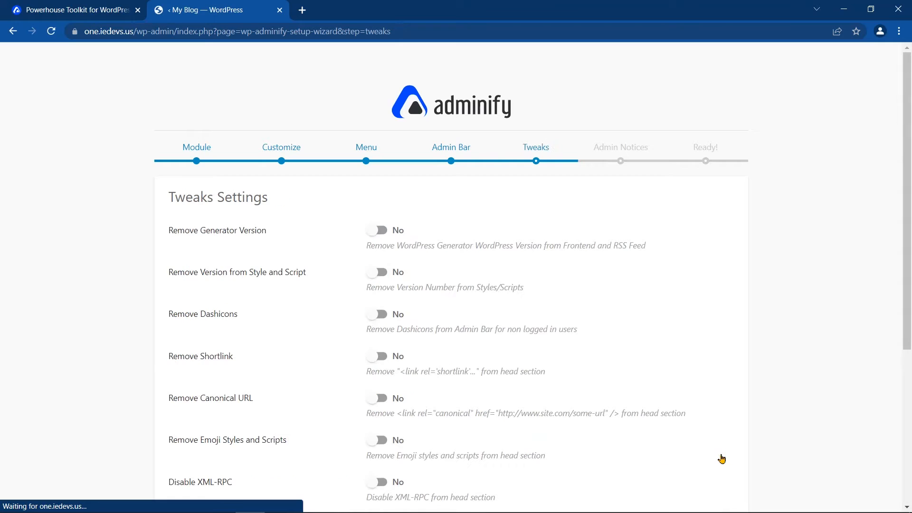
Step: Try the Remove Generator Version toggle, leave all Tweaks Settings on No, and continue to the Admin Notices stage
drag(170, 200, 275, 210)
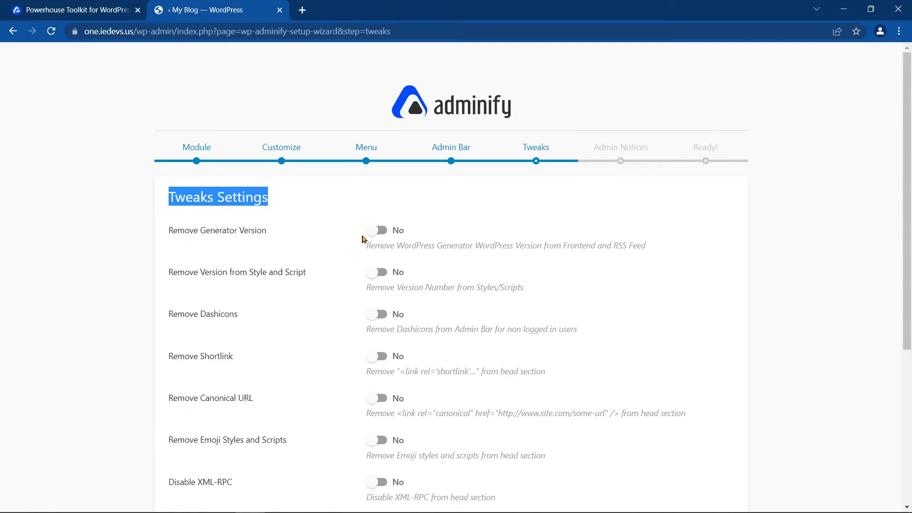
click(380, 231)
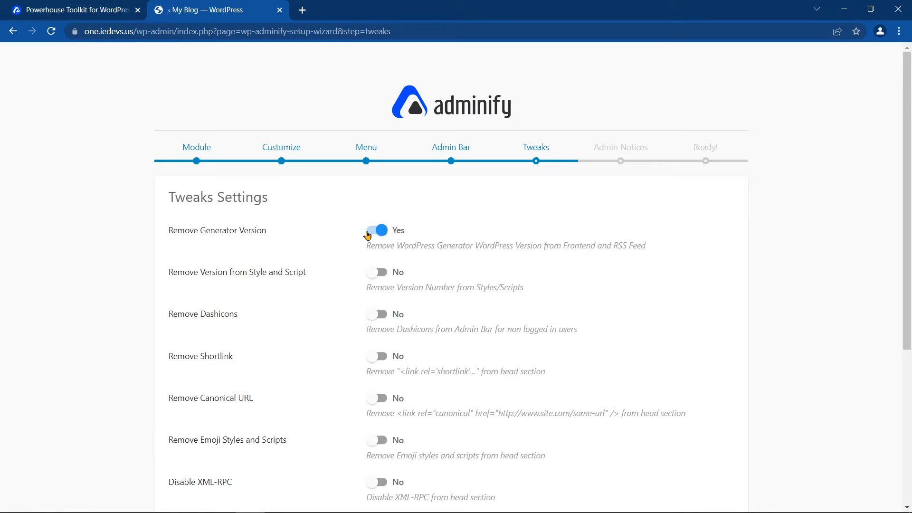
click(369, 233)
drag(907, 226, 908, 382)
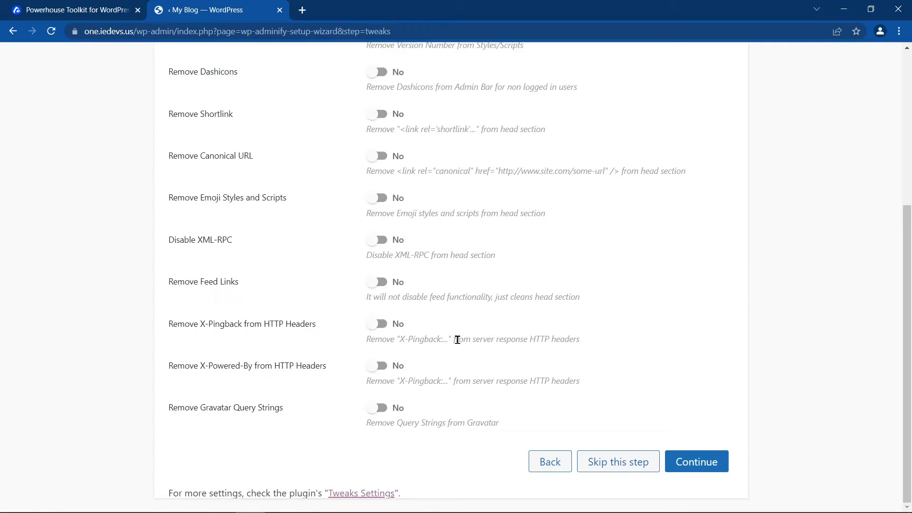
click(720, 472)
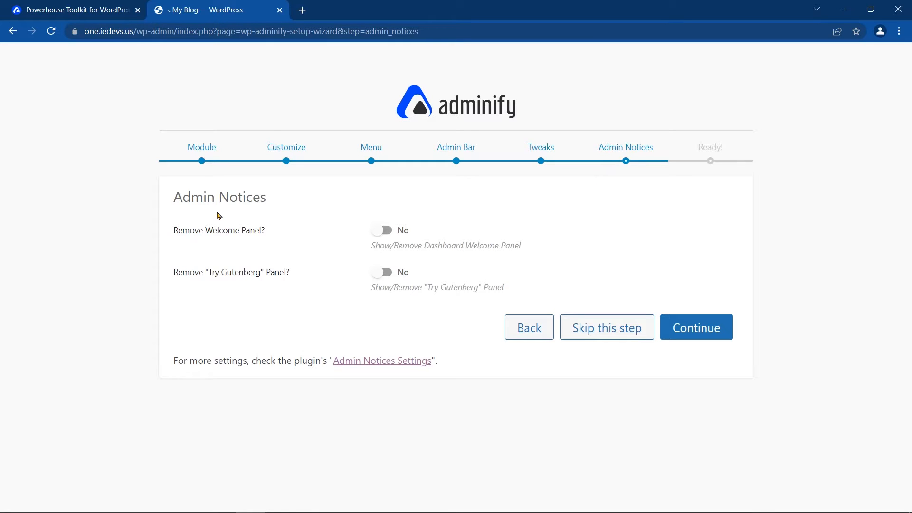
Step: Try the Remove Welcome Panel and Remove "Try Gutenberg" Panel toggles, leave both on No, and continue to the Ready stage
drag(173, 198, 266, 199)
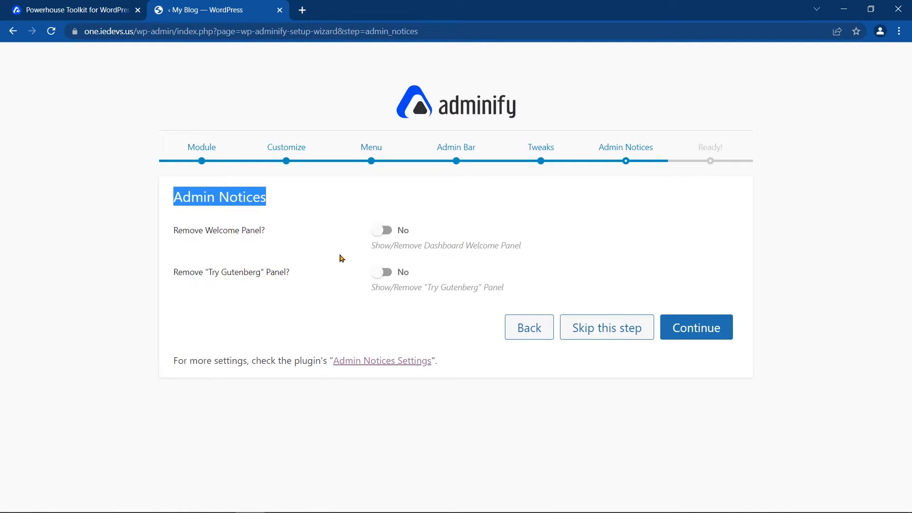
click(389, 233)
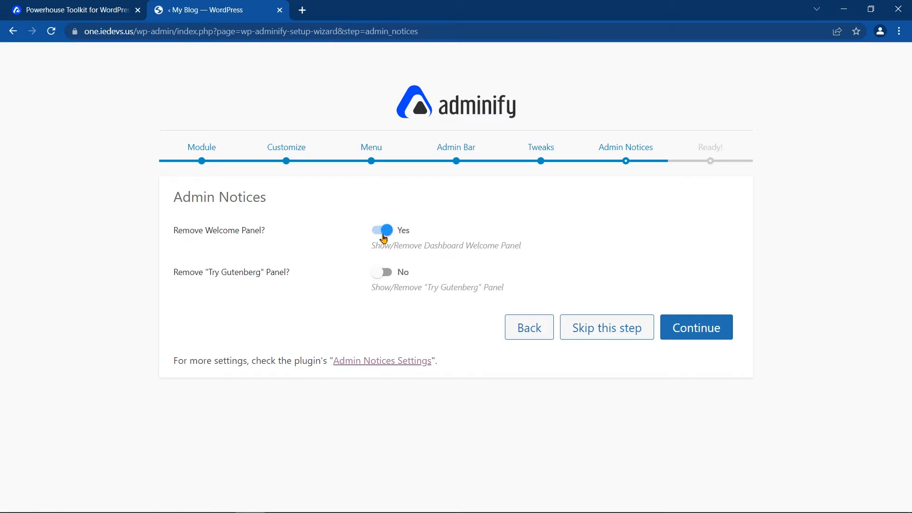
click(377, 235)
click(378, 274)
click(378, 273)
click(698, 336)
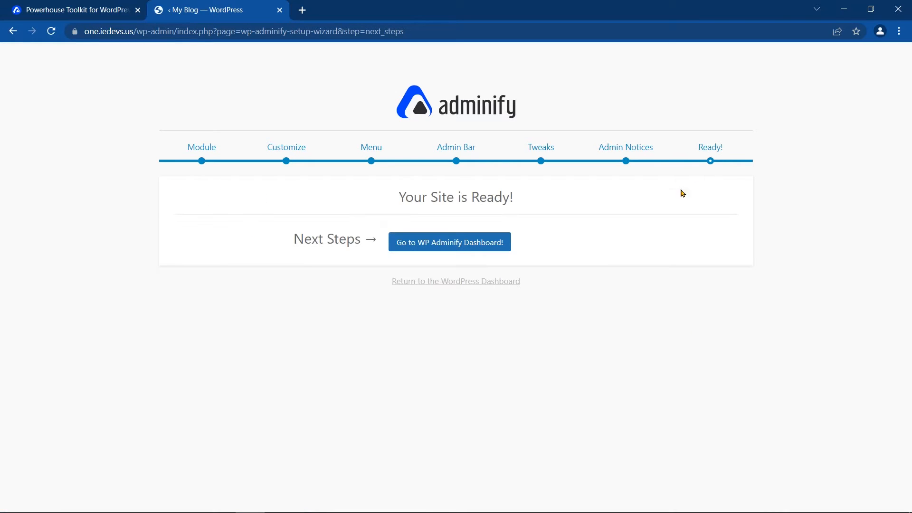
Step: Finish the setup wizard by going to the WP Adminify dashboard, and look over the page it opens
drag(295, 236, 359, 238)
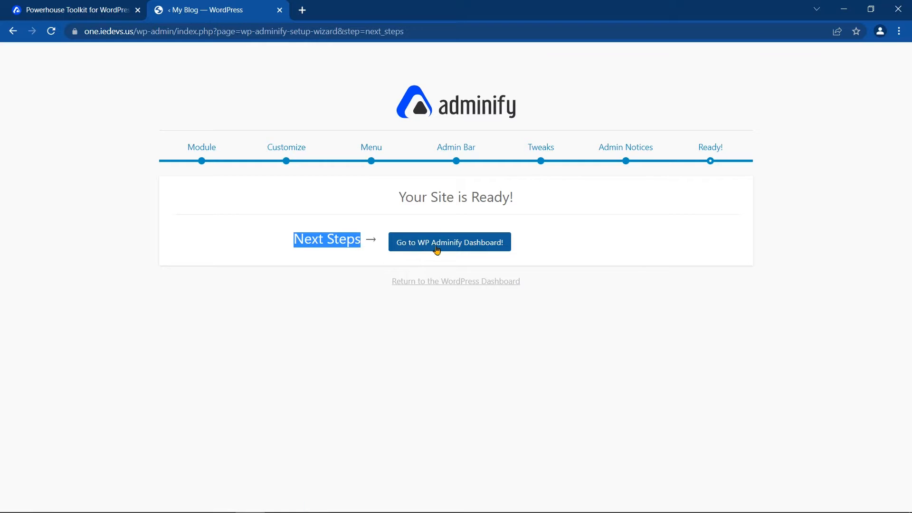
drag(401, 198, 517, 198)
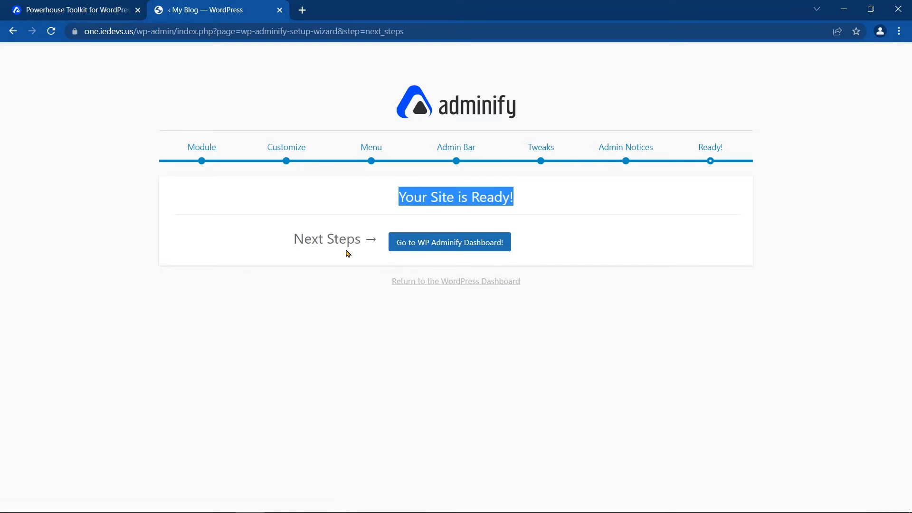
click(449, 243)
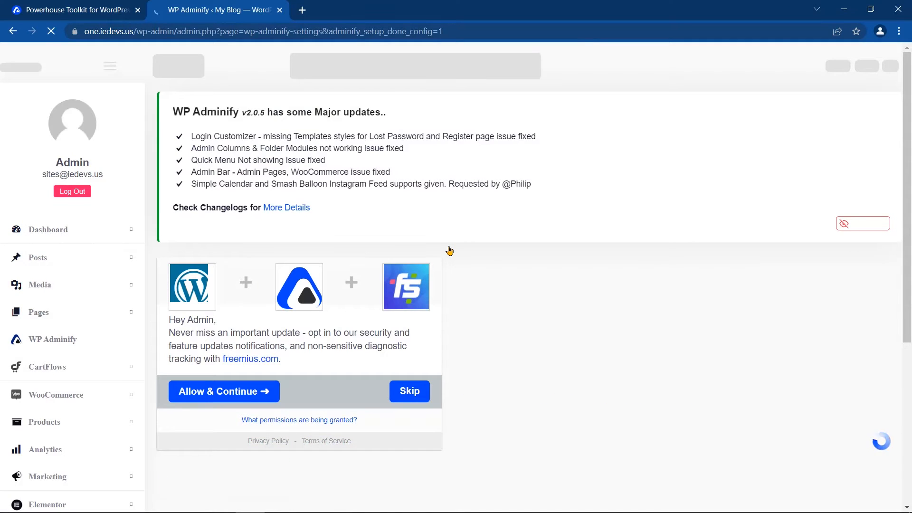
scroll(797, 162, down, 5)
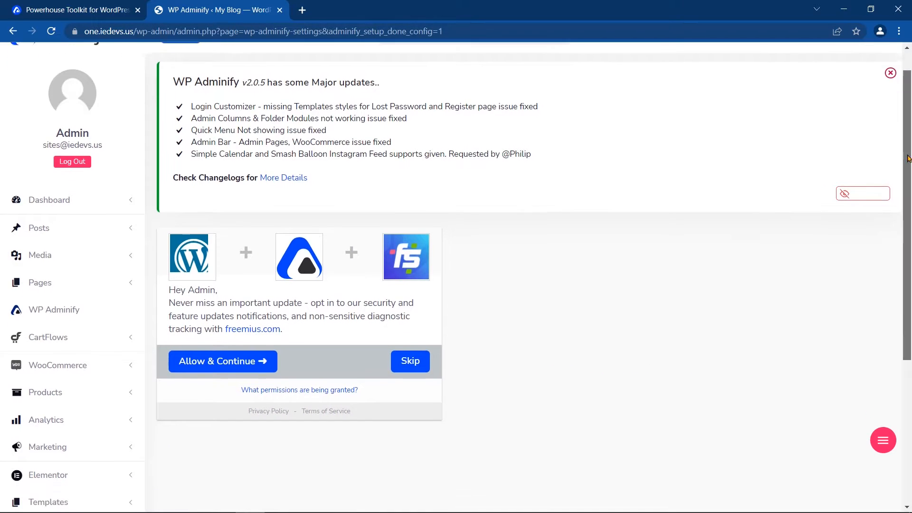
scroll(522, 276, up, 4)
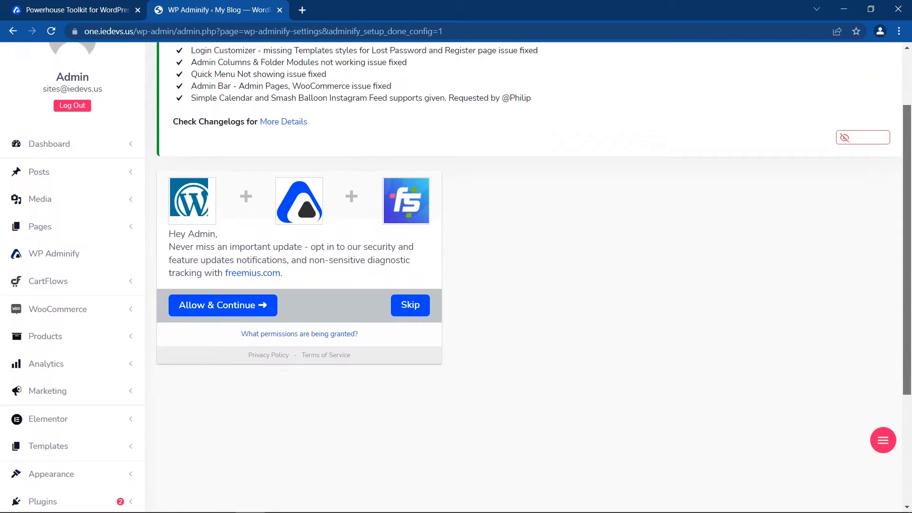
scroll(225, 234, up, 2)
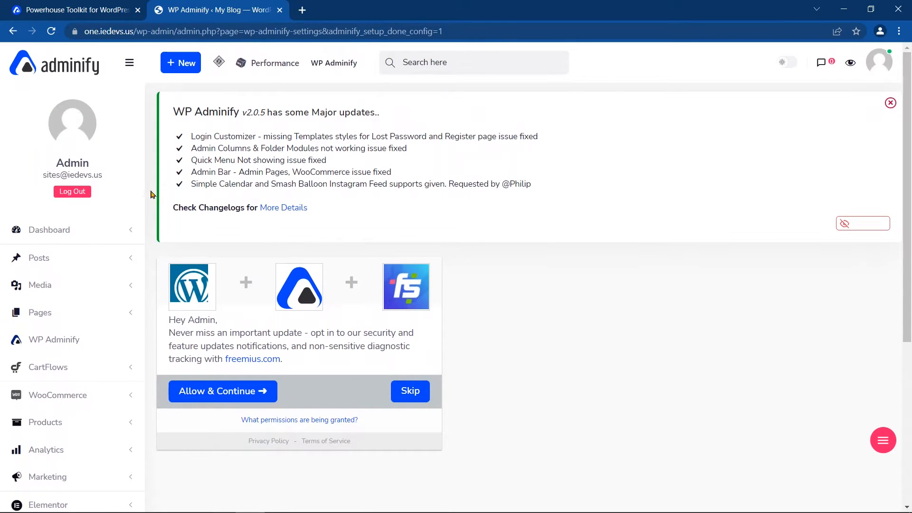
scroll(140, 209, down, 5)
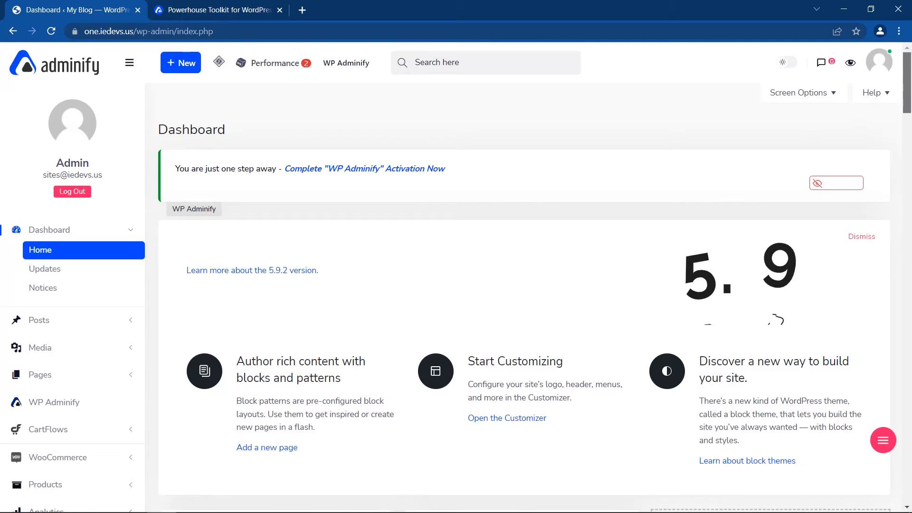
Step: Look through the widgets on the restyled WordPress dashboard home page
scroll(183, 269, down, 6)
scroll(459, 430, down, 14)
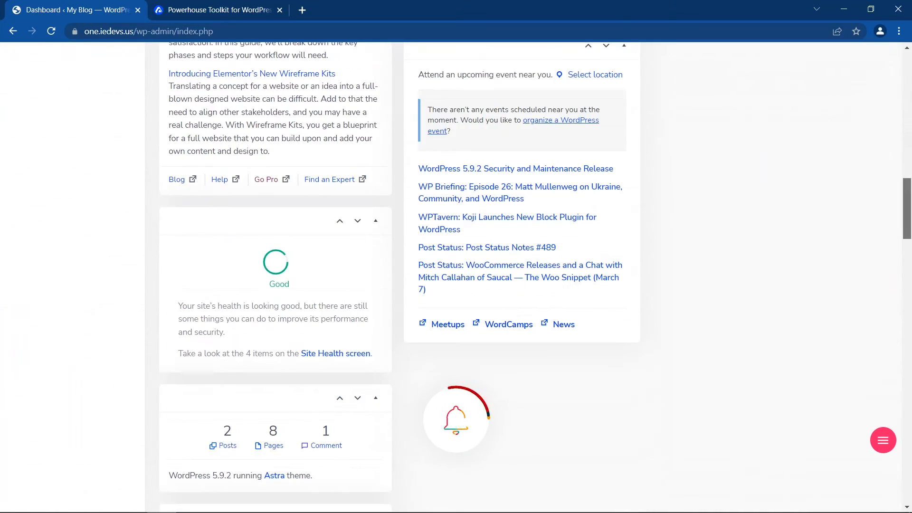
scroll(275, 285, down, 12)
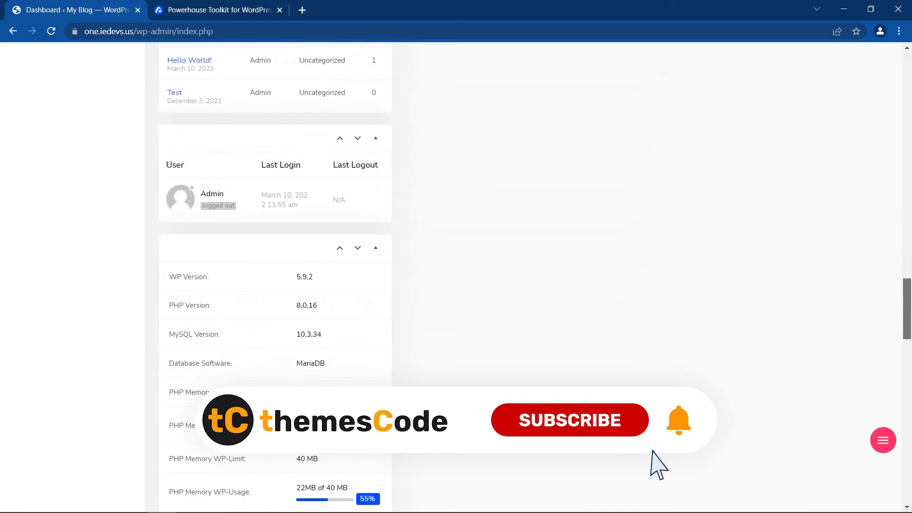
scroll(276, 276, down, 13)
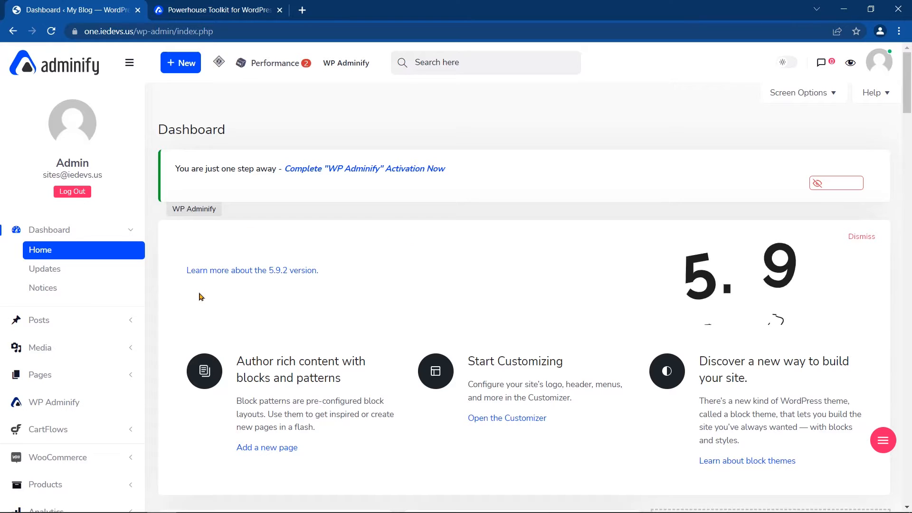
scroll(195, 299, down, 4)
scroll(190, 301, up, 4)
Step: Try dark mode for the admin dashboard, review its look, and restore light mode
click(794, 65)
scroll(726, 140, down, 8)
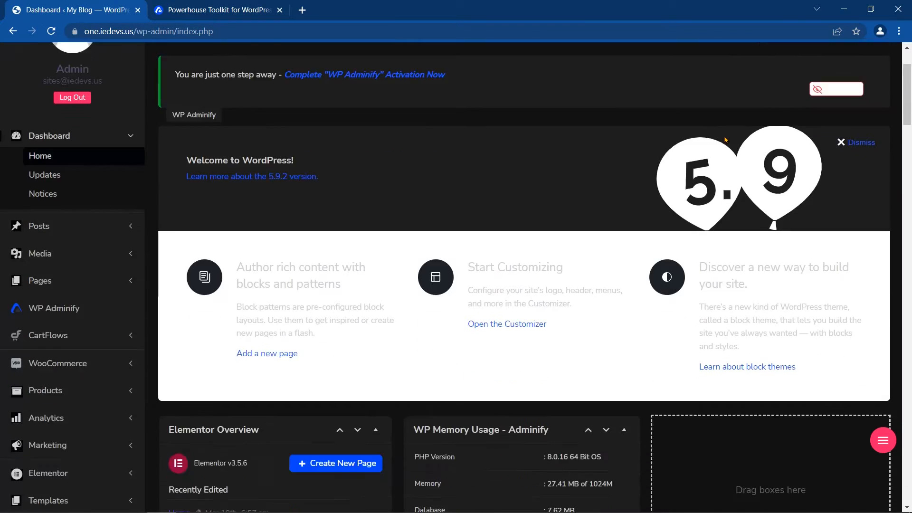
scroll(726, 140, down, 6)
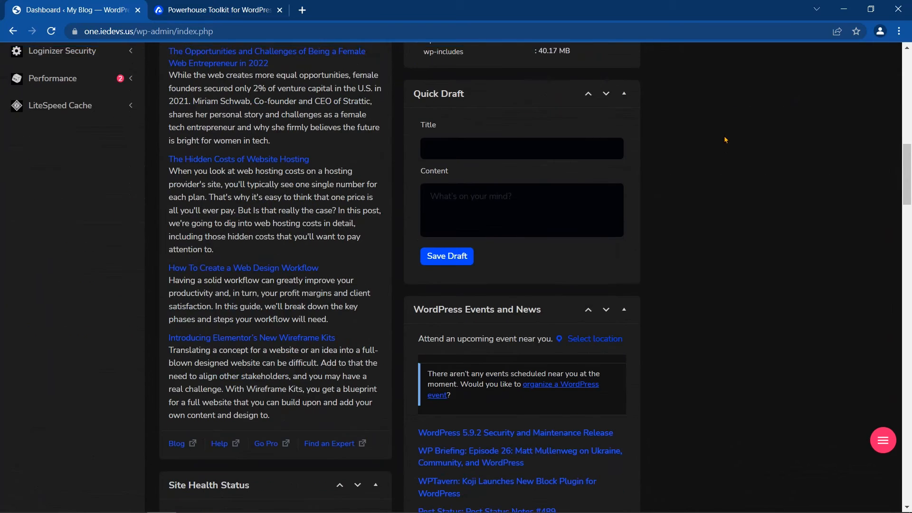
scroll(726, 140, up, 6)
scroll(726, 139, up, 9)
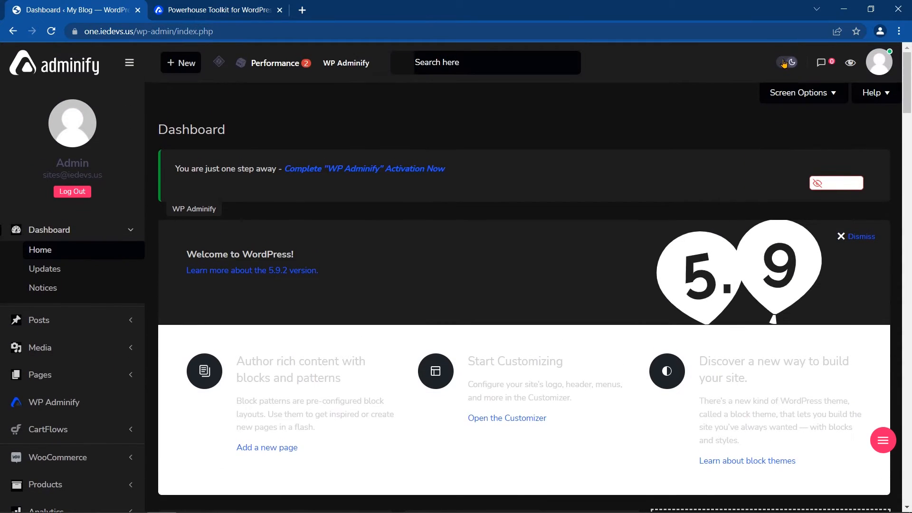
click(784, 64)
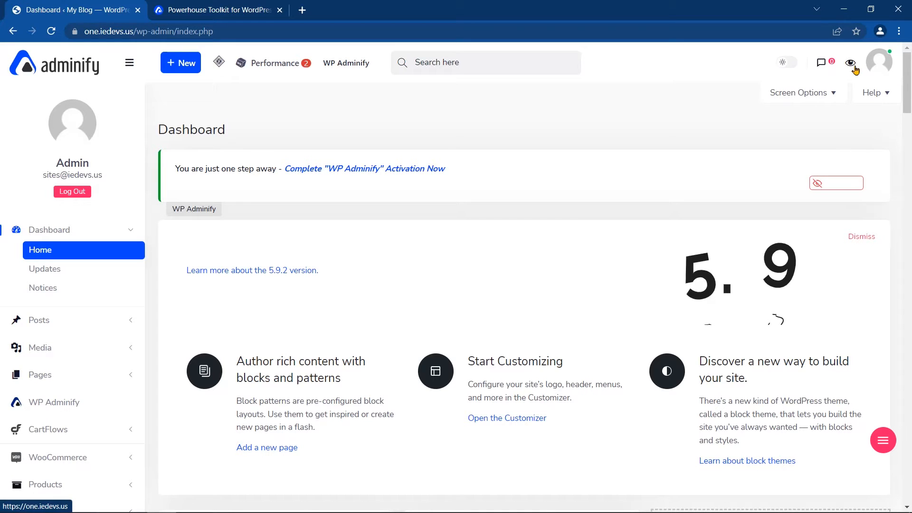
Step: Check the account panel with its profile links and preferences, close it, and look through the admin side menu
click(878, 67)
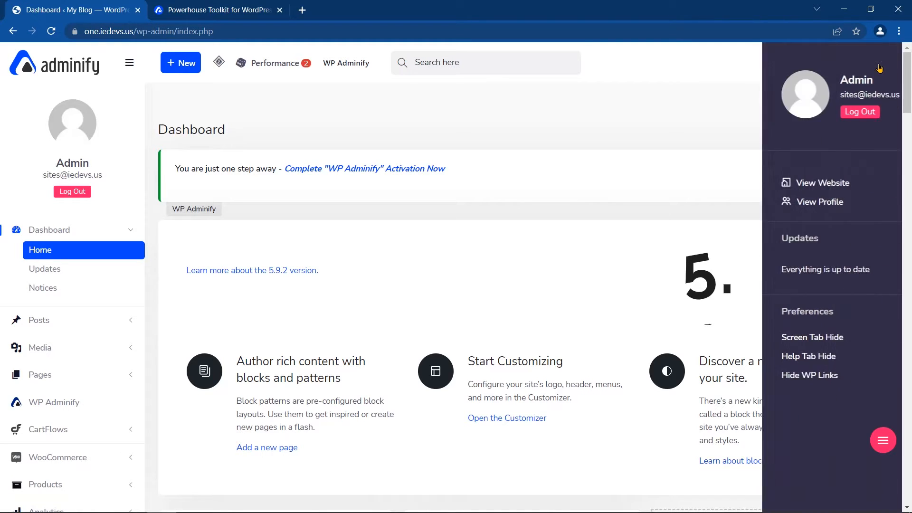
click(887, 58)
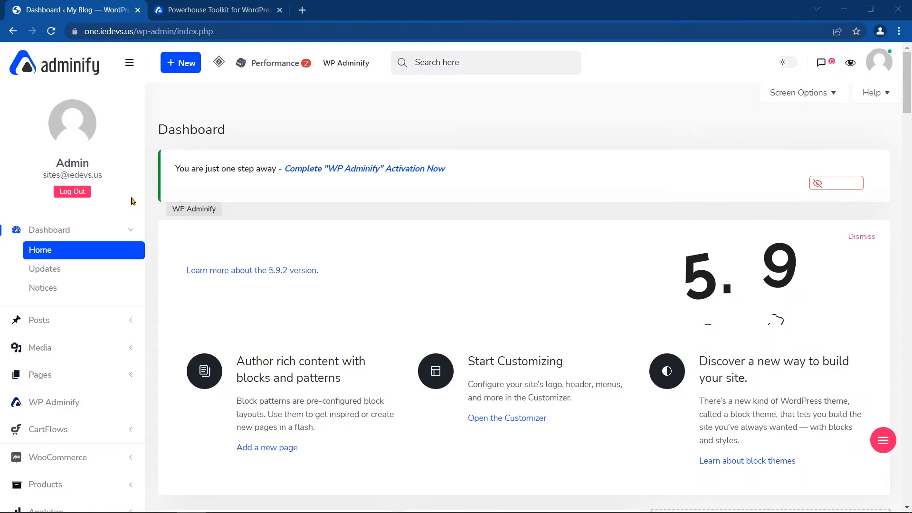
scroll(127, 204, down, 4)
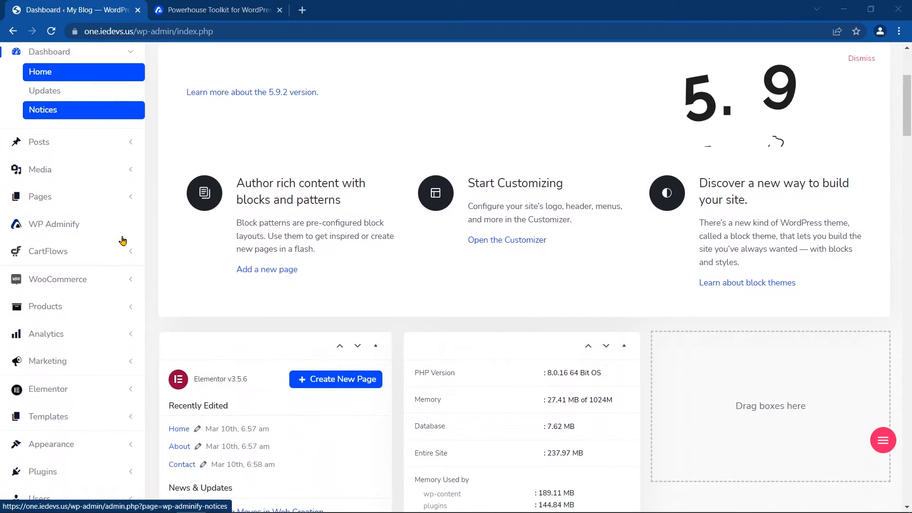
scroll(119, 266, down, 2)
scroll(81, 291, up, 3)
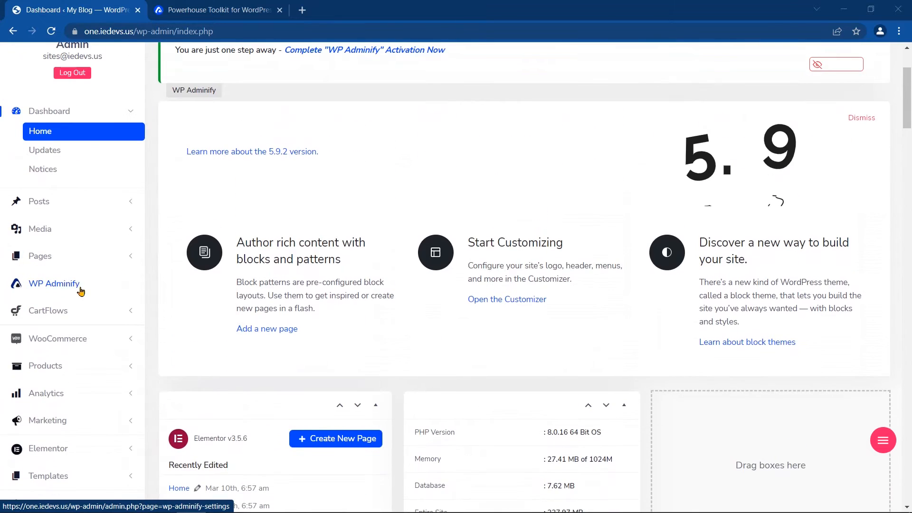
scroll(51, 284, up, 3)
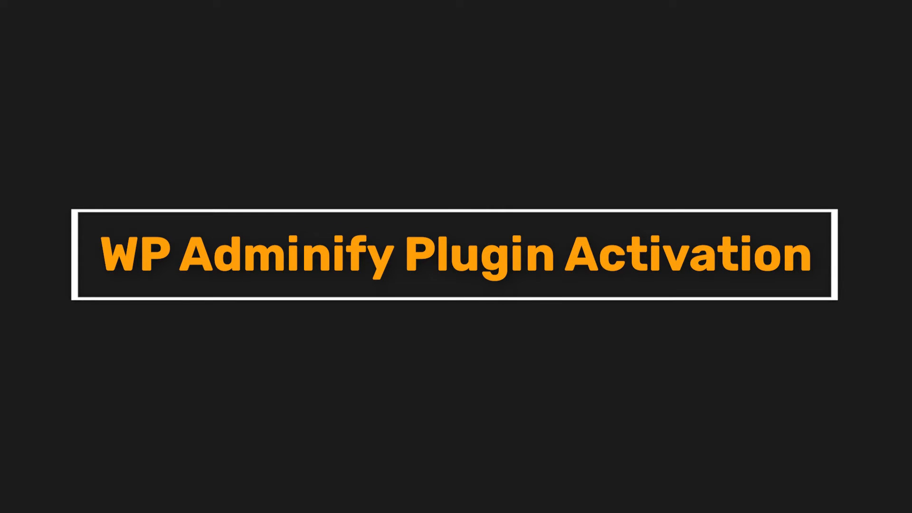
Step: Open the WP Adminify settings page and allow the Freemius opt-in to activate the plugin
click(82, 402)
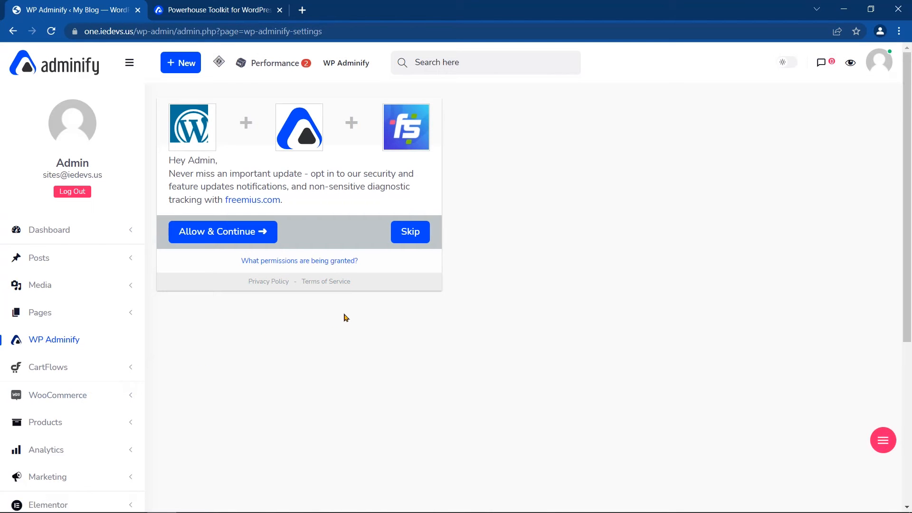
scroll(385, 373, down, 5)
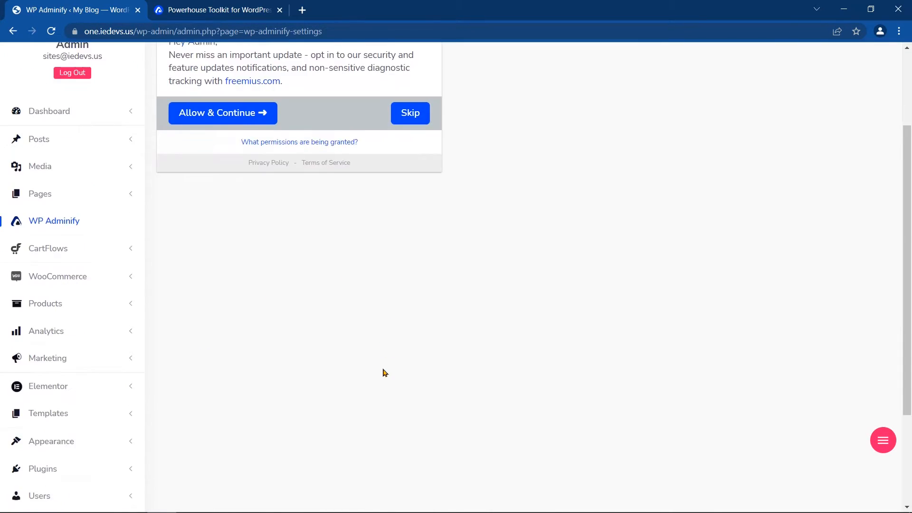
scroll(385, 373, up, 5)
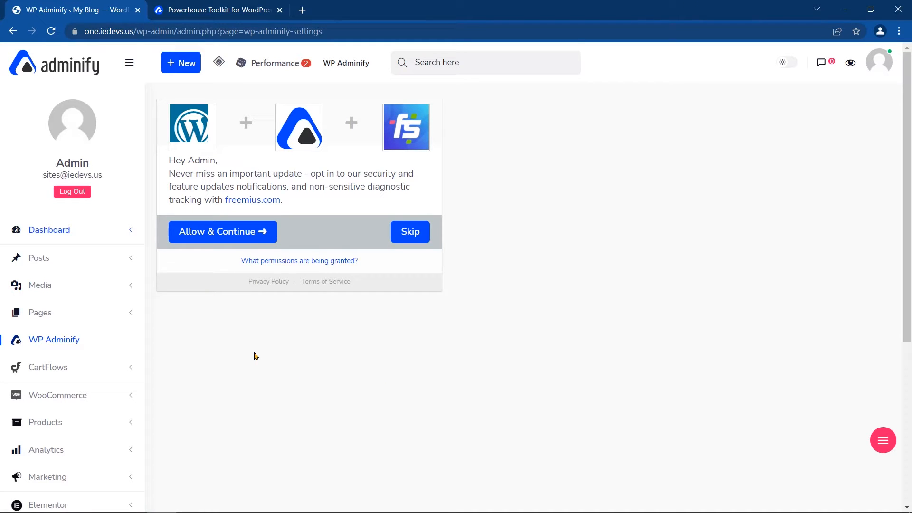
click(219, 240)
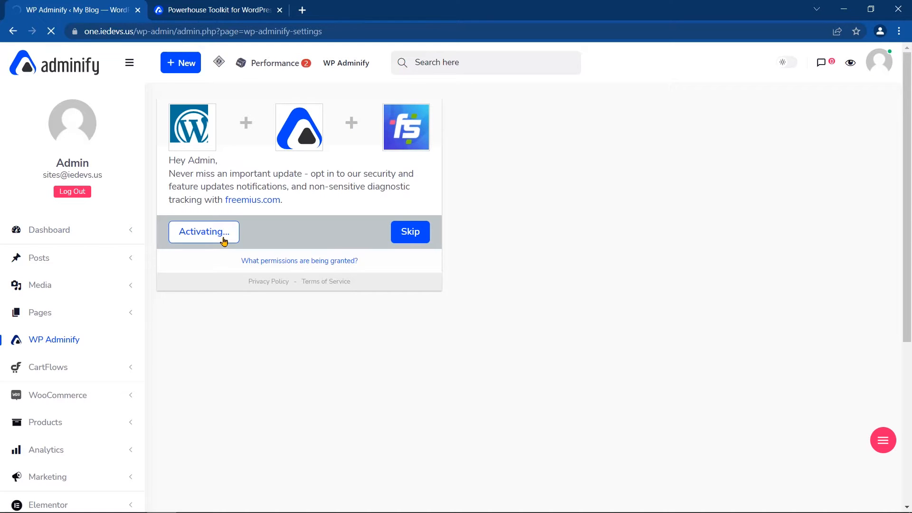
Step: Dismiss the activation email notice and review the Modules section of the WP Adminify settings
scroll(242, 241, down, 3)
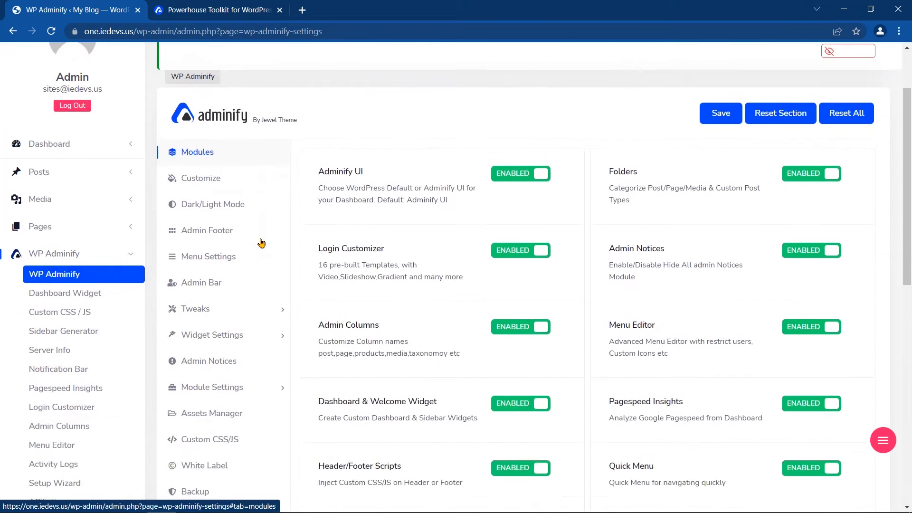
scroll(61, 261, down, 3)
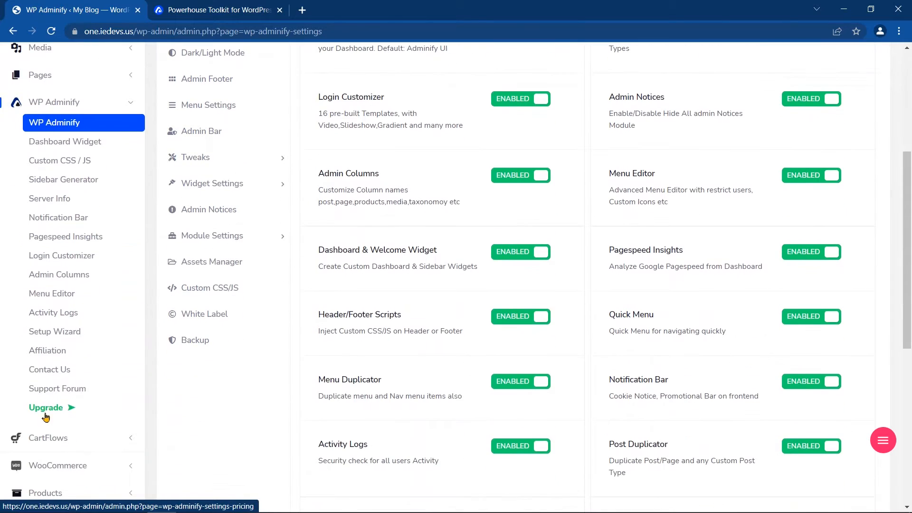
scroll(236, 187, up, 5)
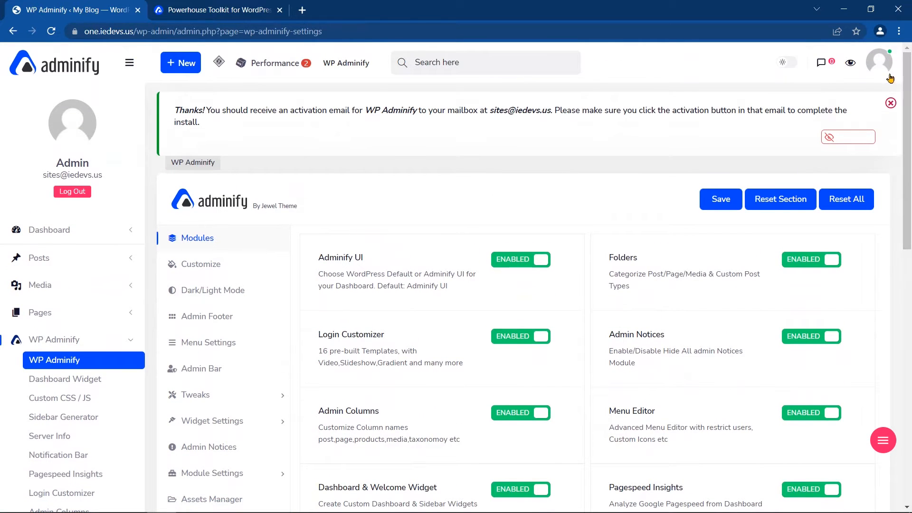
click(891, 105)
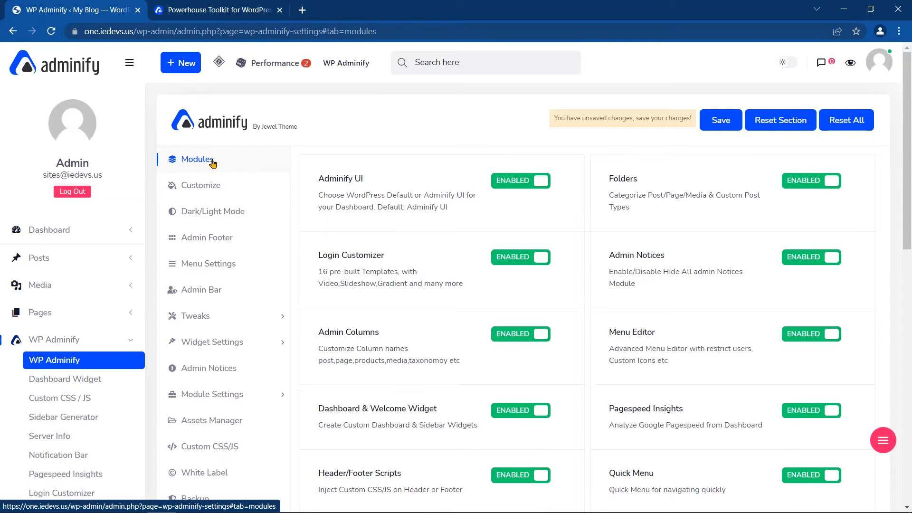
scroll(678, 287, down, 3)
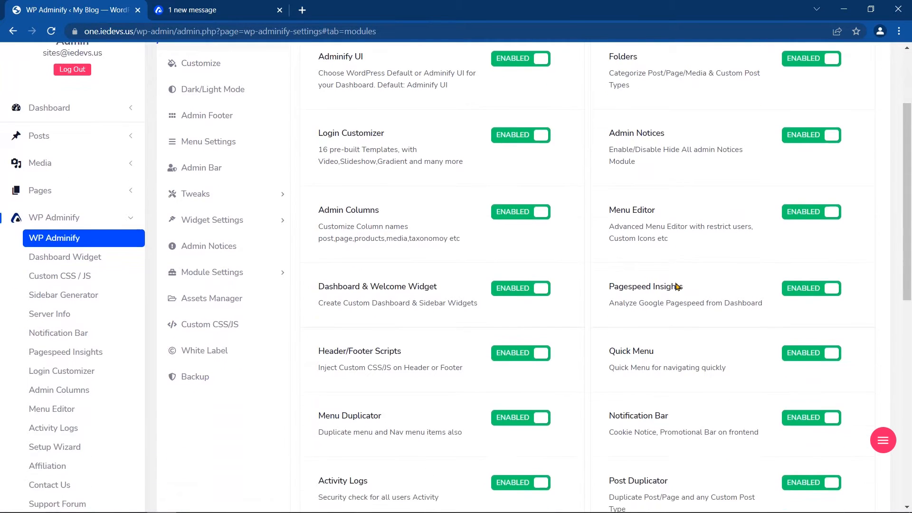
Step: Review the list of modules and try switching the Login Customizer module off and back on
scroll(677, 285, down, 8)
scroll(617, 262, up, 12)
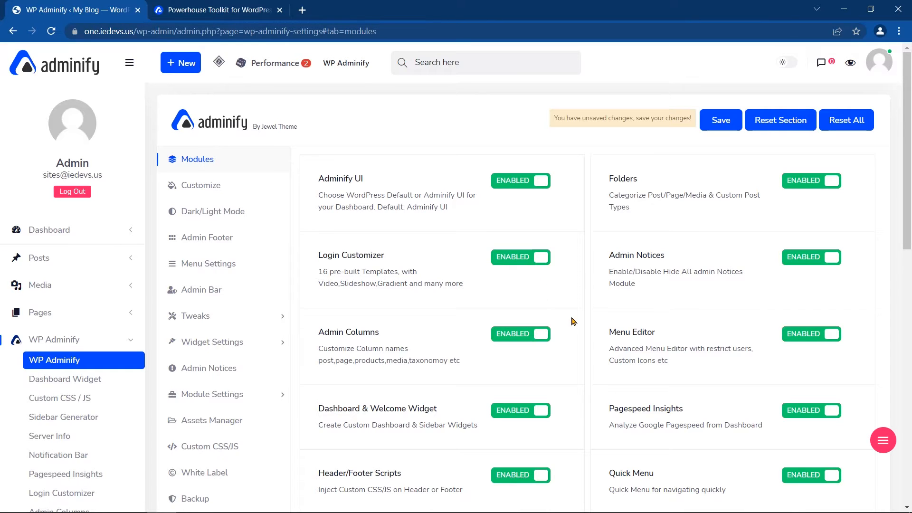
click(500, 262)
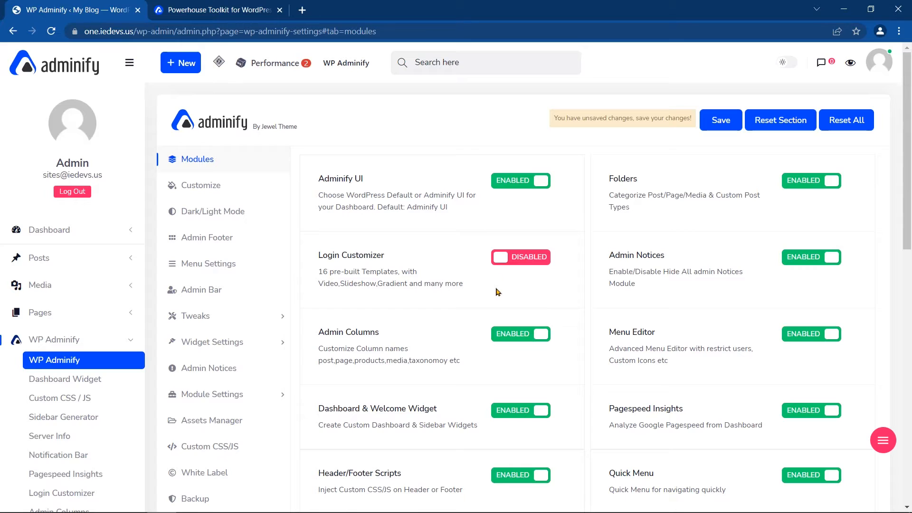
click(541, 260)
Step: Open the Customize settings, try the dark navy Adminify UI template, and restore the white template
click(224, 189)
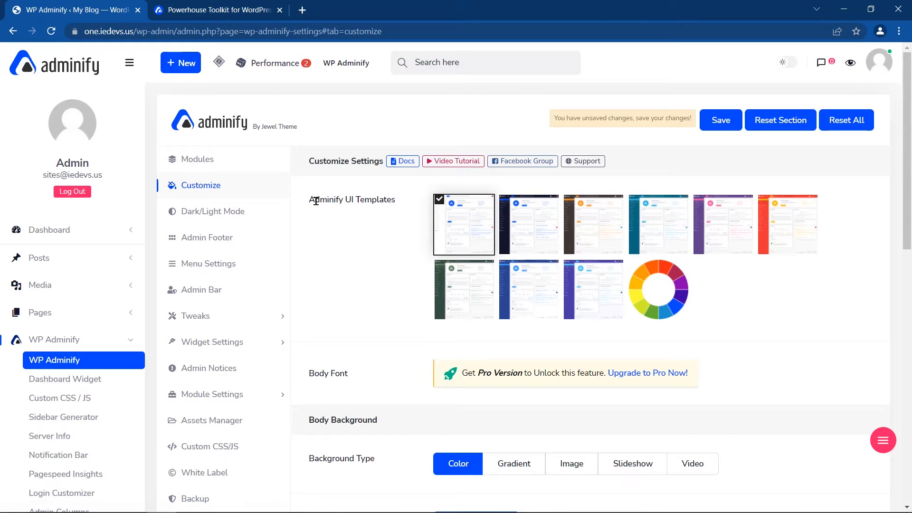
drag(310, 200, 398, 205)
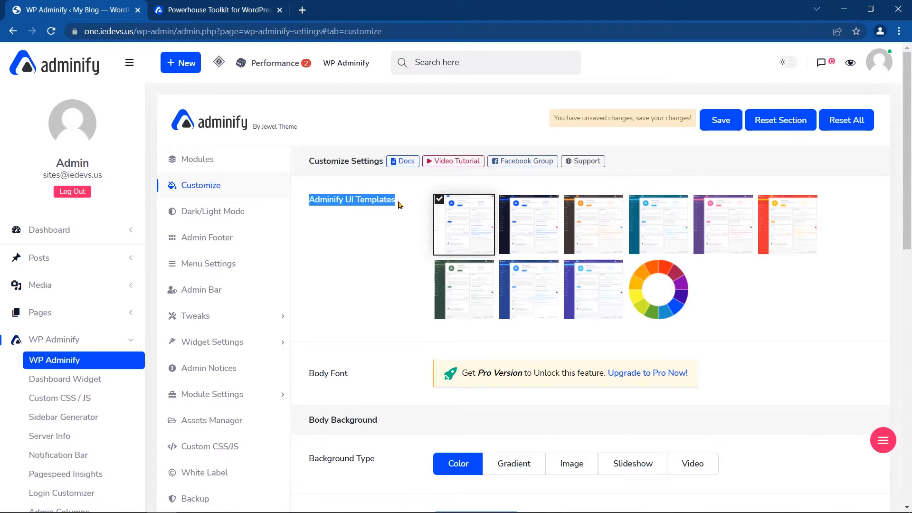
click(537, 237)
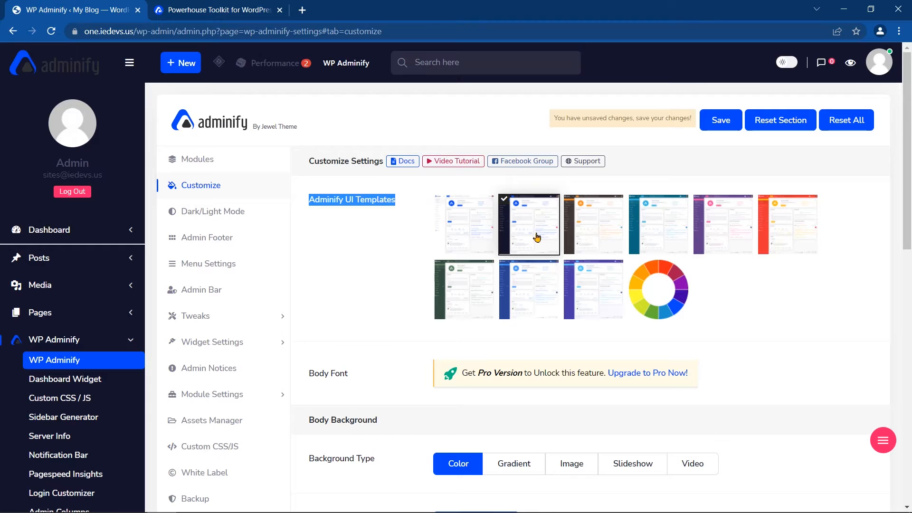
click(465, 233)
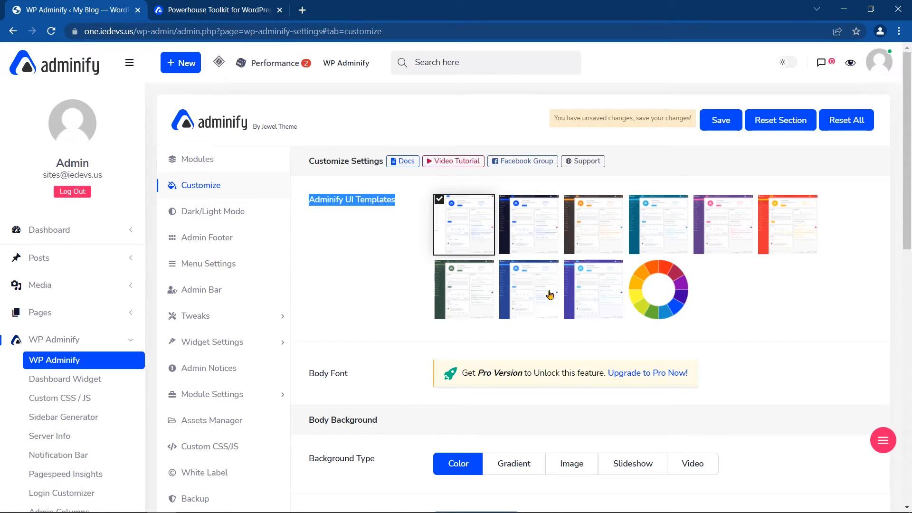
Step: Try the dark grey, purple, red, blue and green Adminify UI templates, check the Pro upgrade notice, and restore the white template
click(611, 224)
drag(462, 372, 506, 370)
click(528, 369)
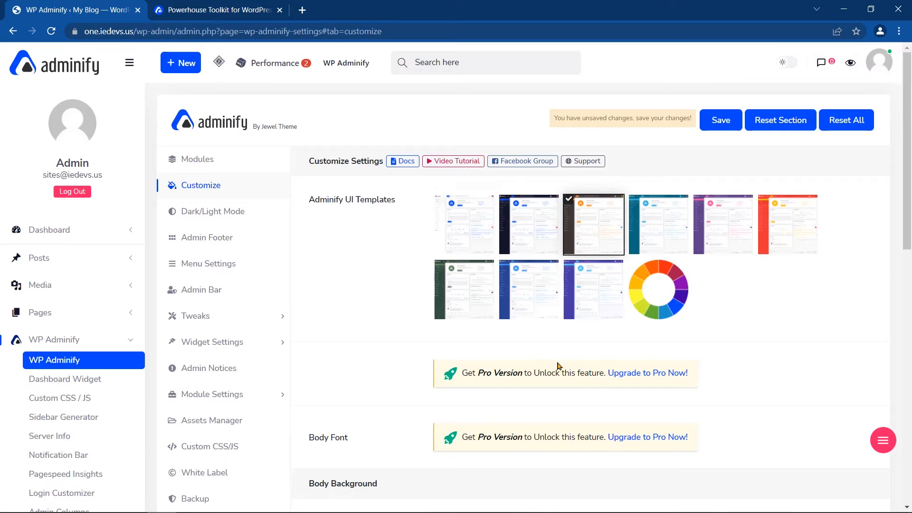
drag(610, 364, 686, 384)
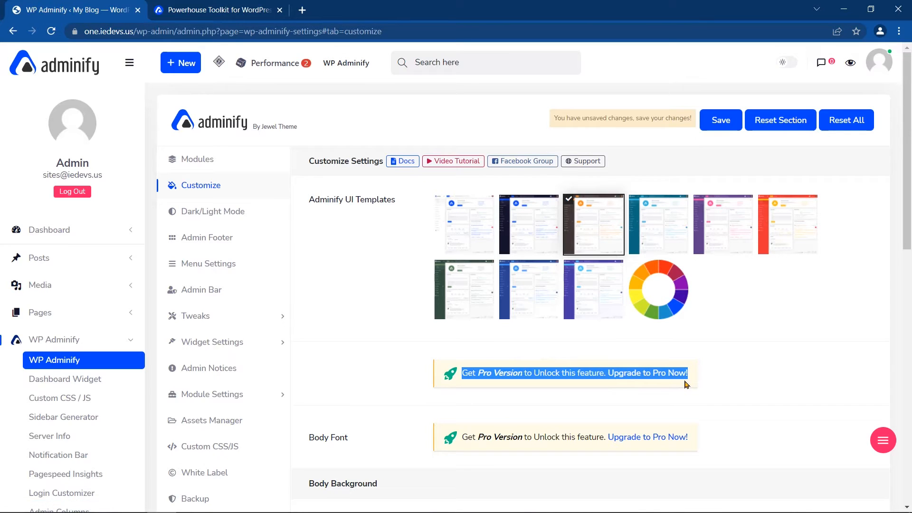
click(727, 238)
click(789, 223)
click(580, 302)
click(515, 312)
click(469, 305)
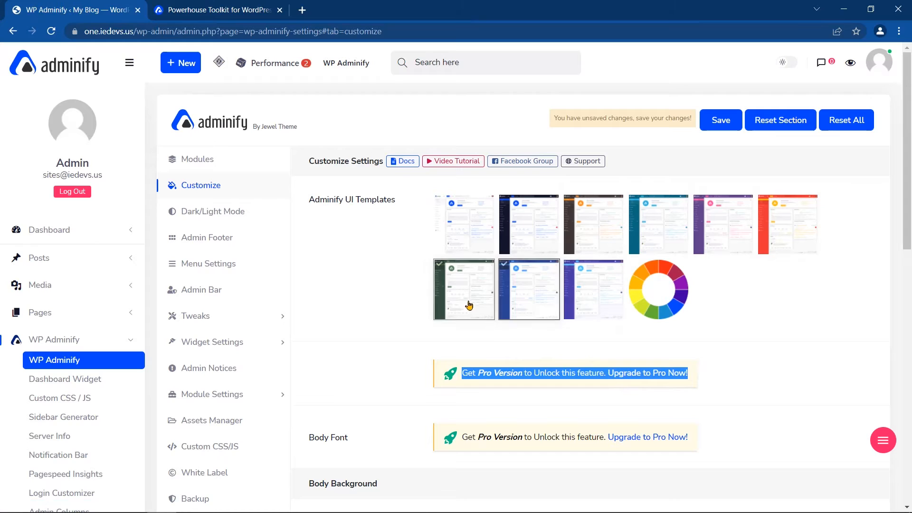
click(464, 230)
Step: Review the Body Font, Background Type and Background Color options in the Customize settings
triple_click(327, 373)
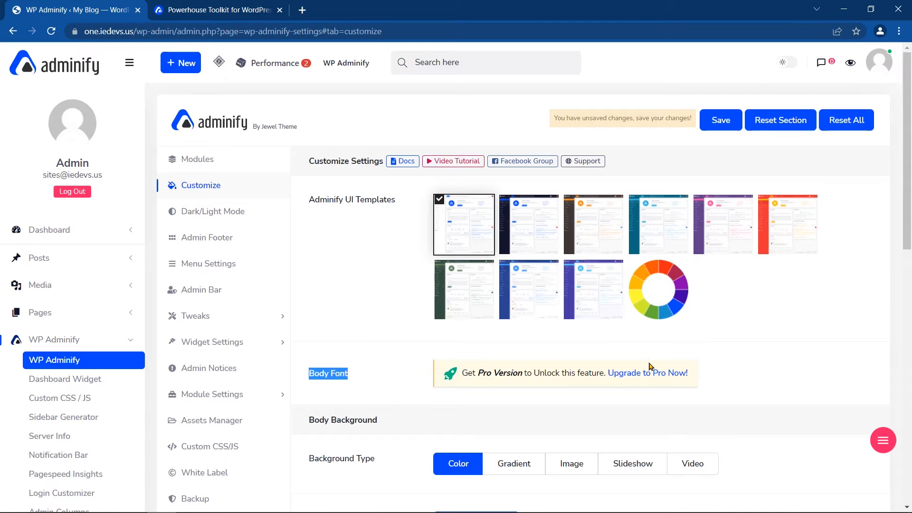
scroll(390, 409, down, 1)
drag(310, 361, 307, 342)
scroll(403, 398, down, 1)
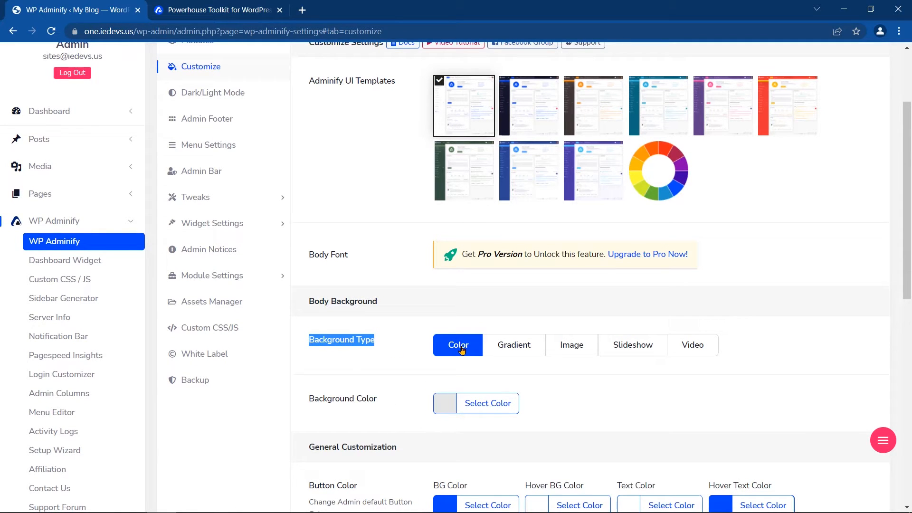
drag(309, 401, 379, 402)
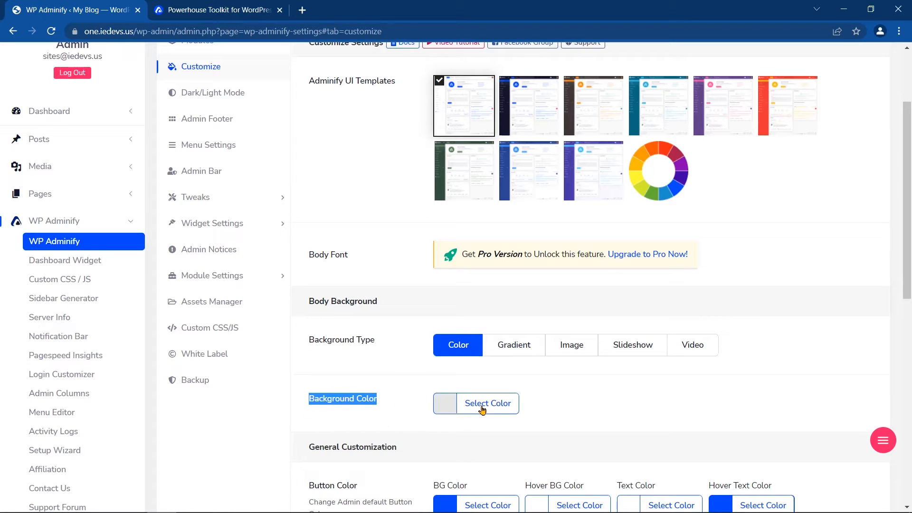
Step: Set the body background color to #3222ad, save the settings, and reload the page
click(447, 404)
scroll(475, 357, down, 3)
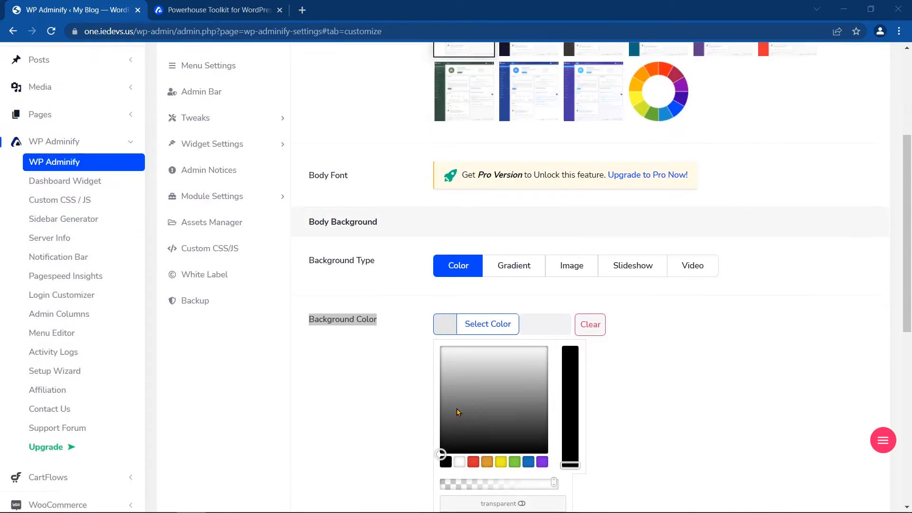
click(477, 365)
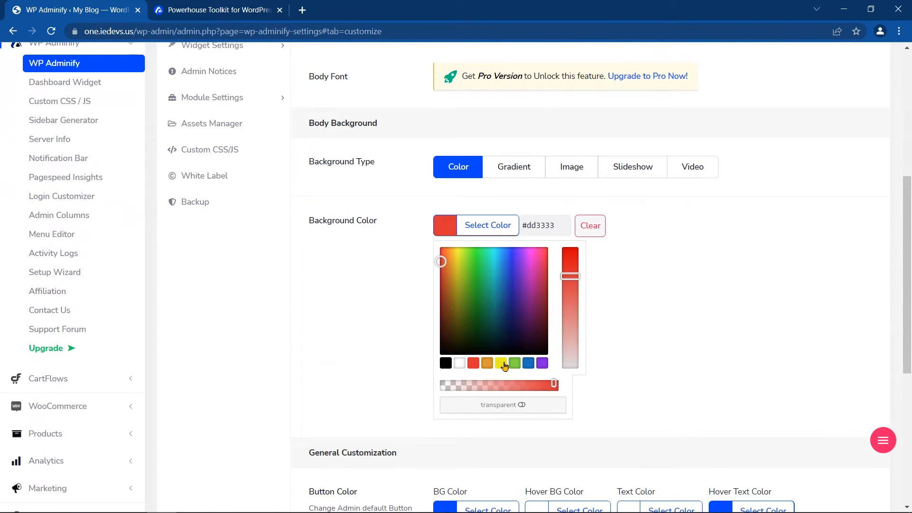
click(515, 363)
click(514, 283)
drag(574, 285, 575, 272)
scroll(707, 258, up, 5)
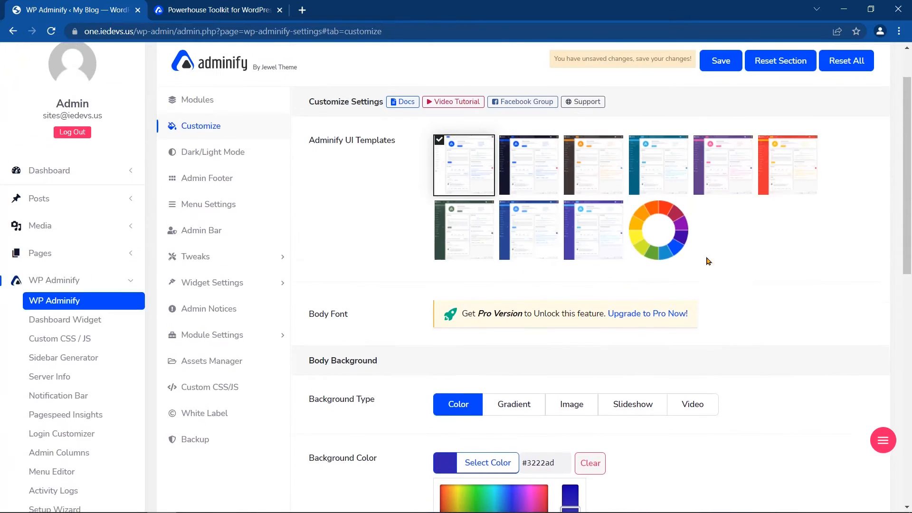
click(705, 126)
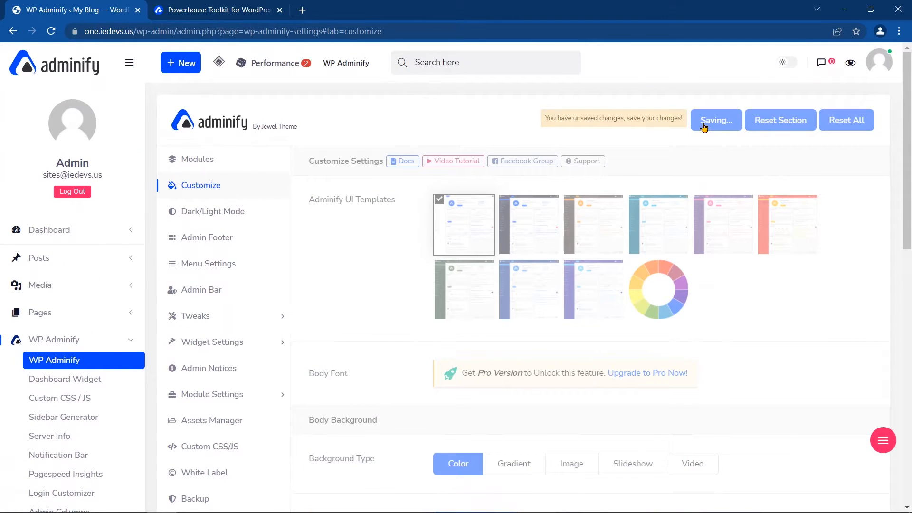
click(51, 31)
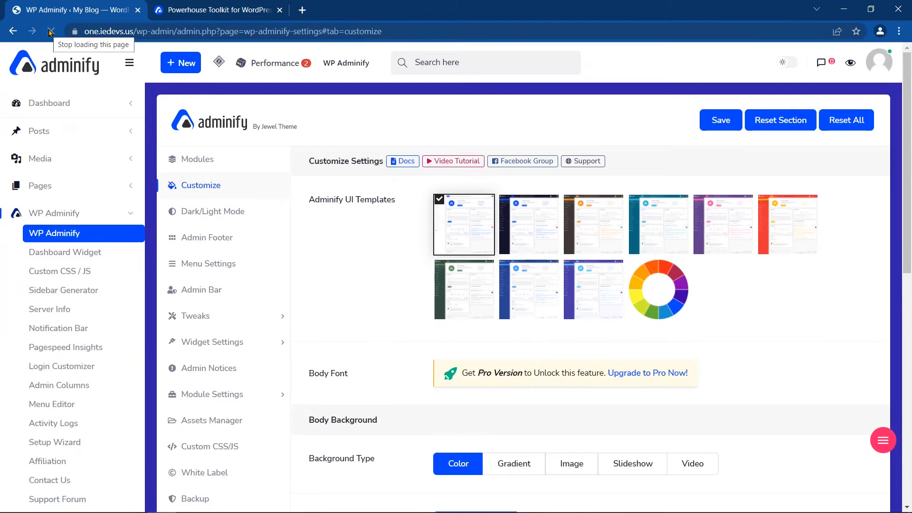
Step: Clear the custom body background color, save the settings, and reload the page
scroll(401, 169, down, 10)
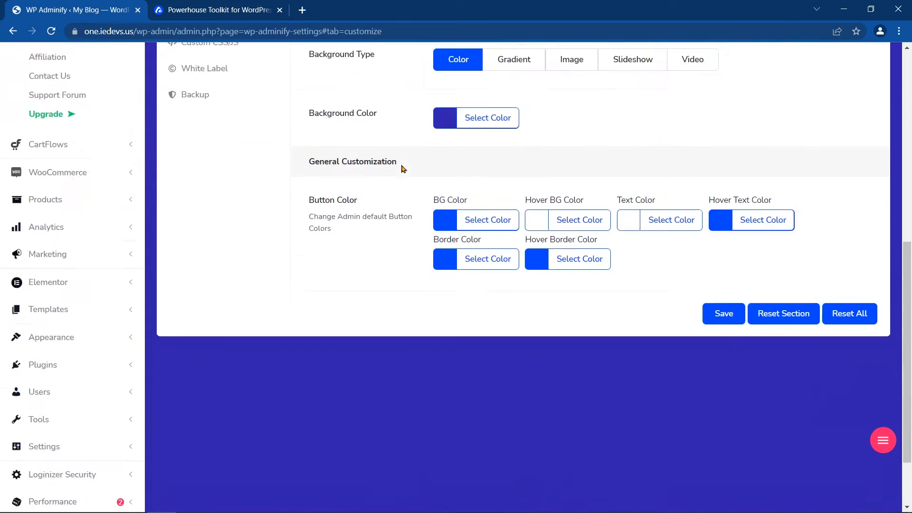
scroll(367, 391, up, 6)
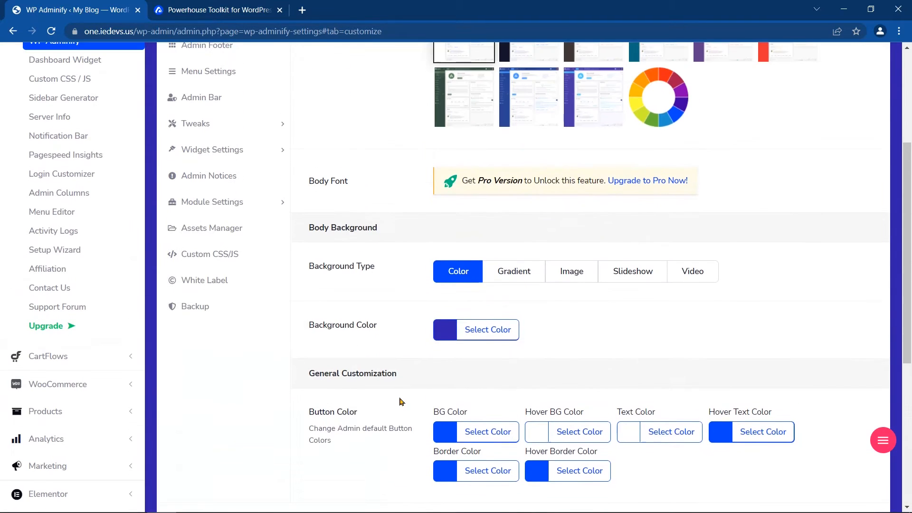
click(446, 332)
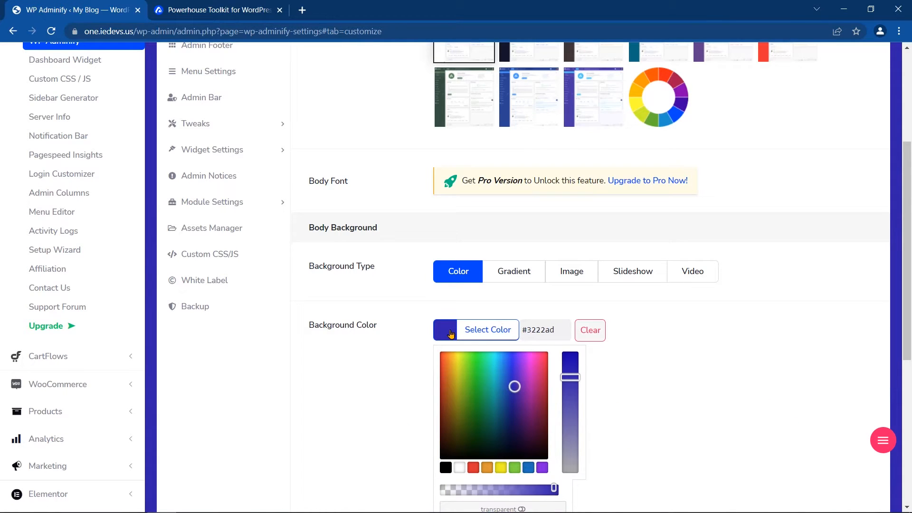
click(594, 332)
click(621, 399)
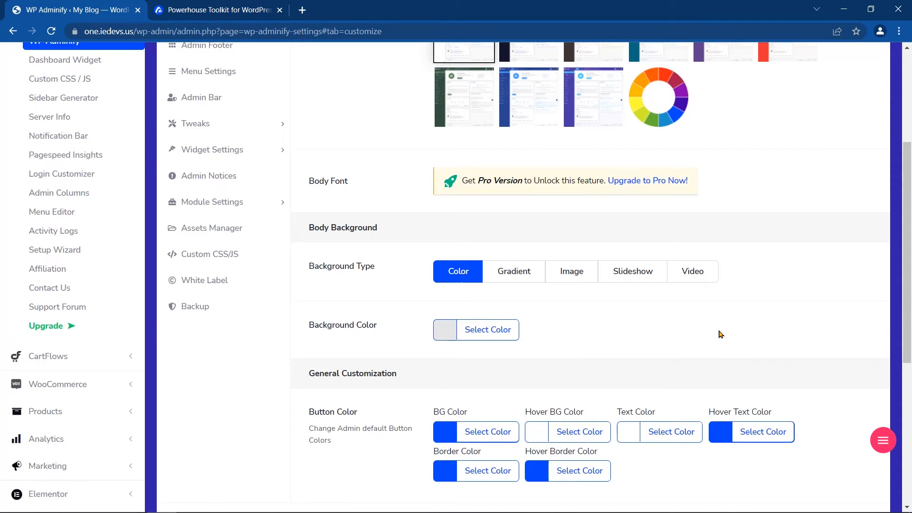
scroll(721, 334, up, 4)
click(709, 124)
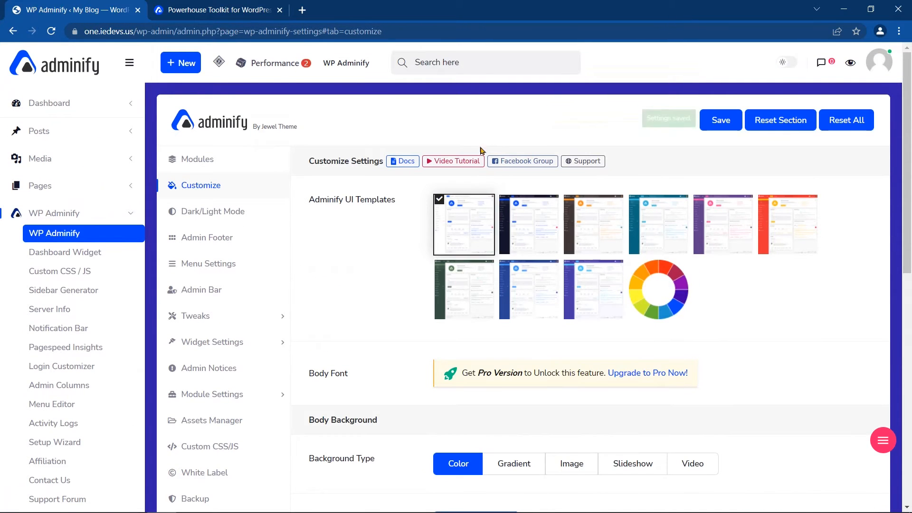
click(51, 32)
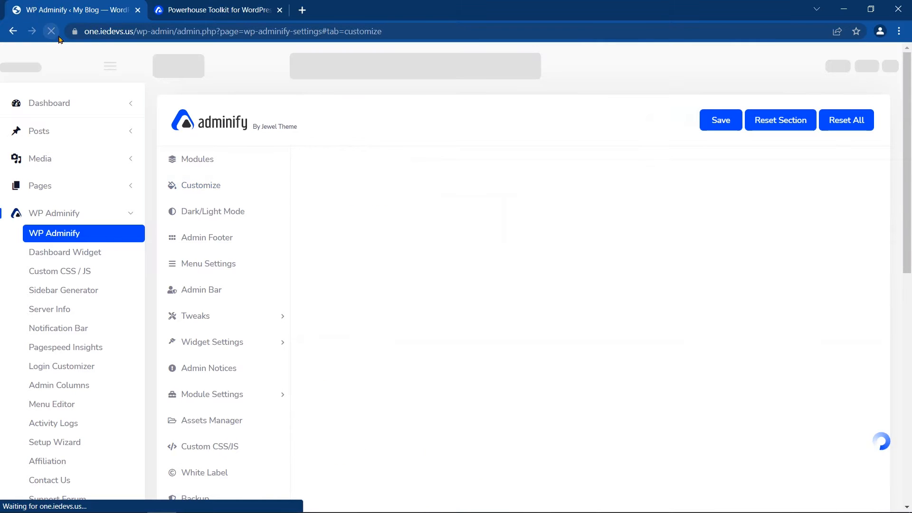
Step: Try the Gradient, Image and Slideshow body background types, select Video, and check the Pro upgrade notice
scroll(366, 214, down, 5)
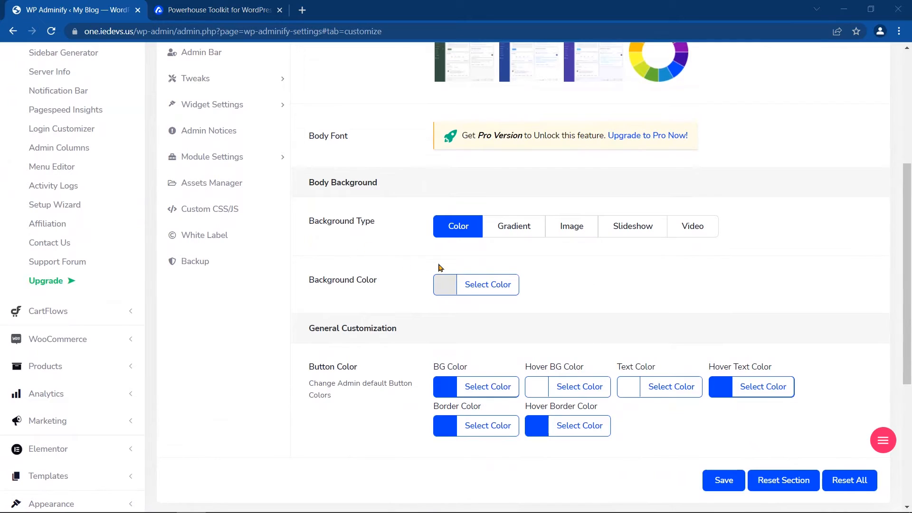
click(506, 228)
click(565, 230)
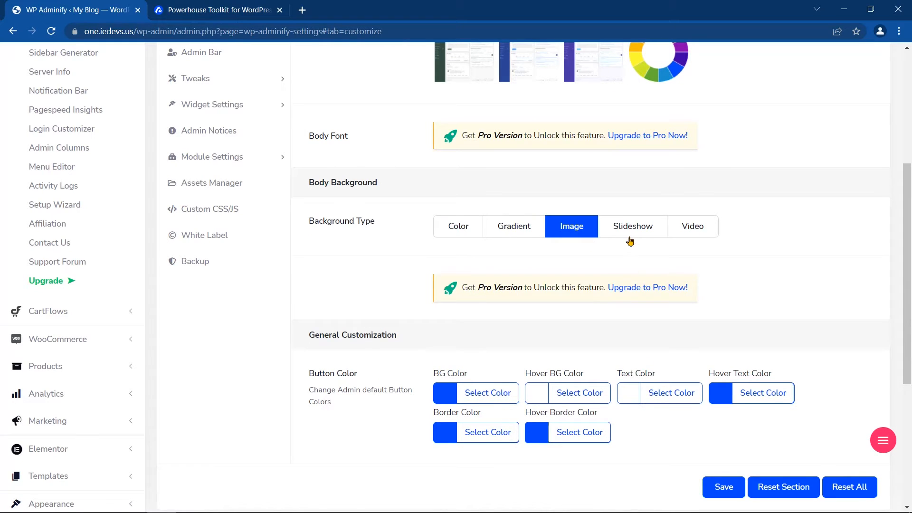
click(632, 237)
click(688, 237)
drag(462, 288, 696, 293)
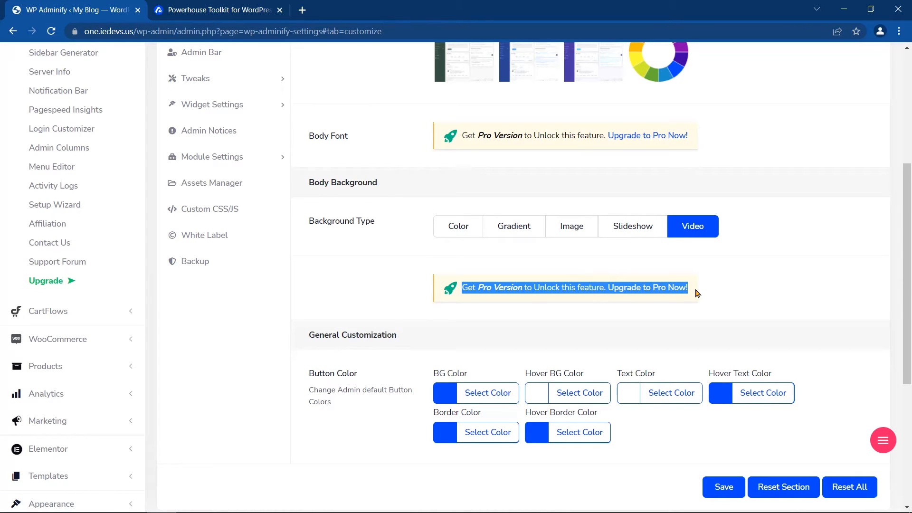
Step: Review the General Customization section with its button background, text, hover and border color options
drag(308, 337, 406, 348)
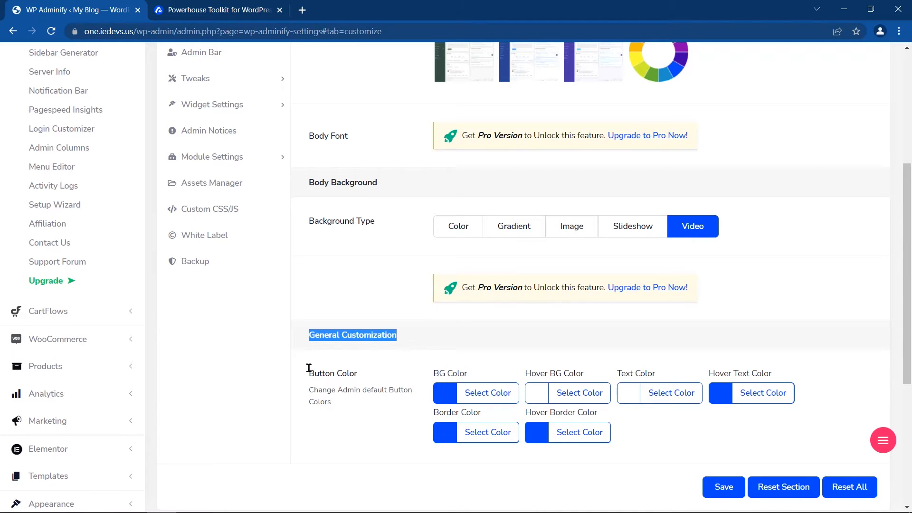
drag(308, 379, 775, 375)
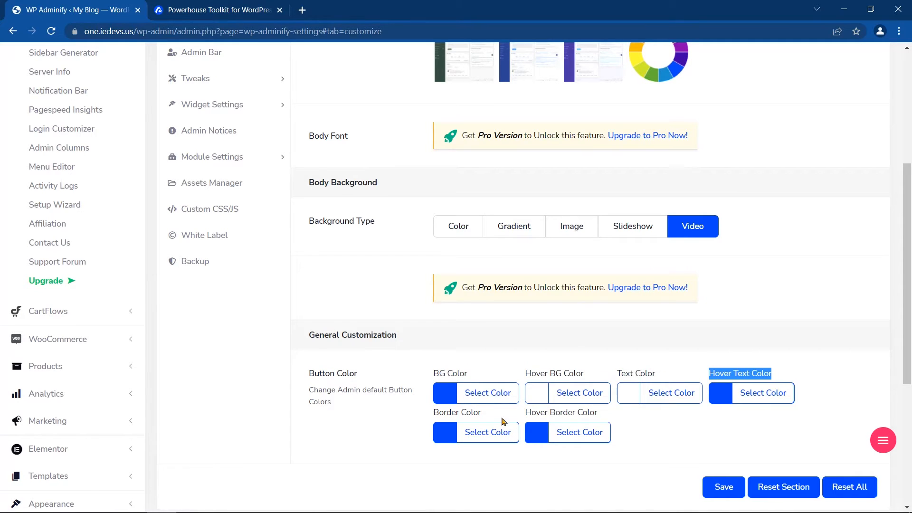
drag(433, 414, 525, 411)
click(432, 360)
scroll(430, 359, up, 5)
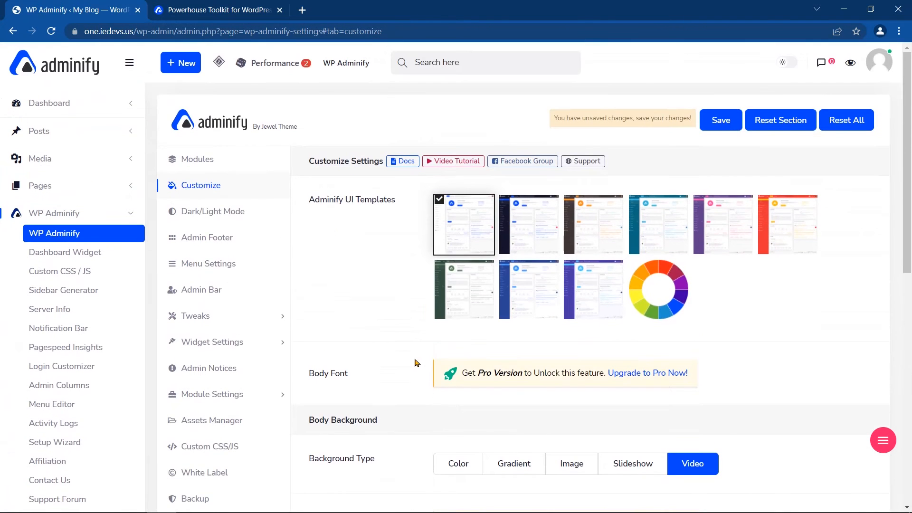
Step: Open the Dark/Light Mode settings and review the Color Mode and Logo Type options
click(247, 215)
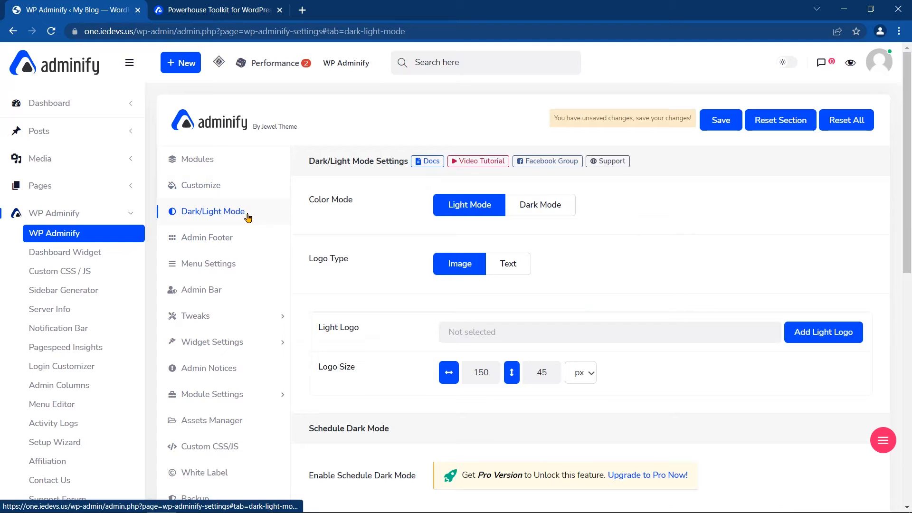
double_click(329, 200)
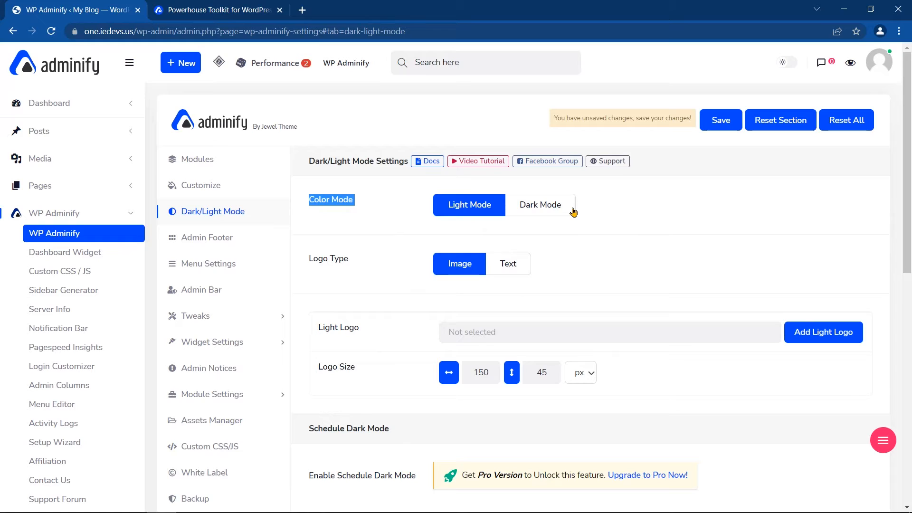
triple_click(327, 259)
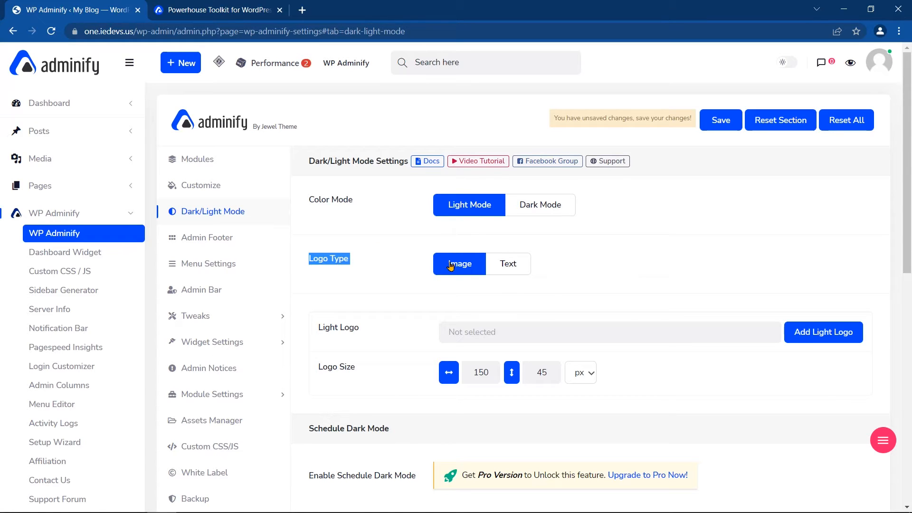
Step: Switch the logo type to Text and set the logo text to "Organic Store"
click(509, 270)
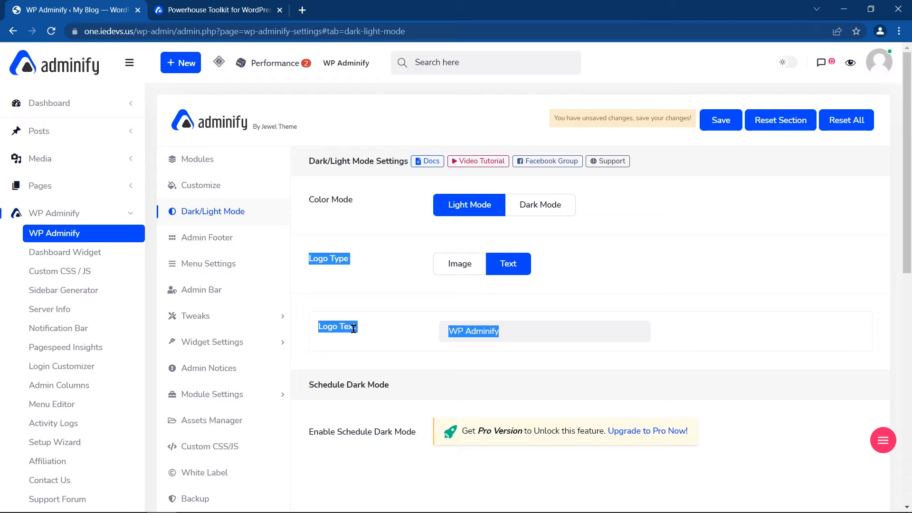
click(412, 337)
drag(358, 330, 320, 328)
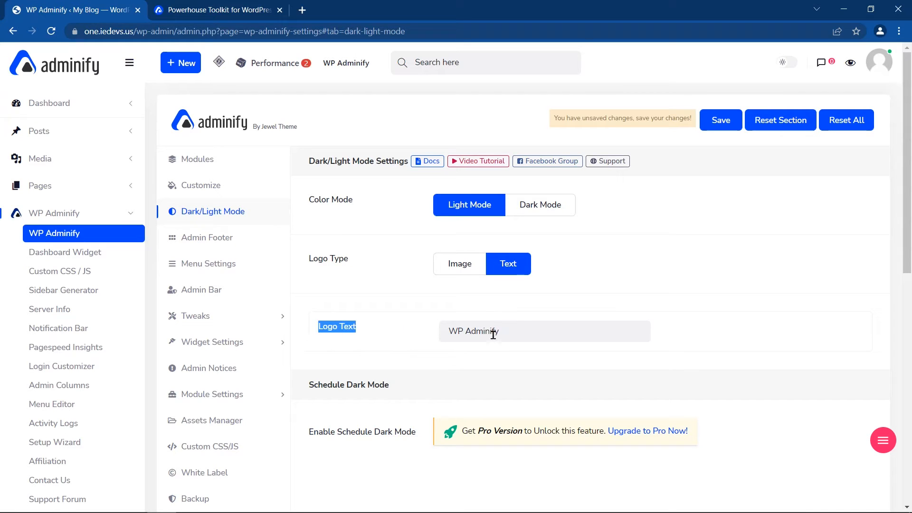
drag(507, 330, 449, 332)
text(Organic Store)
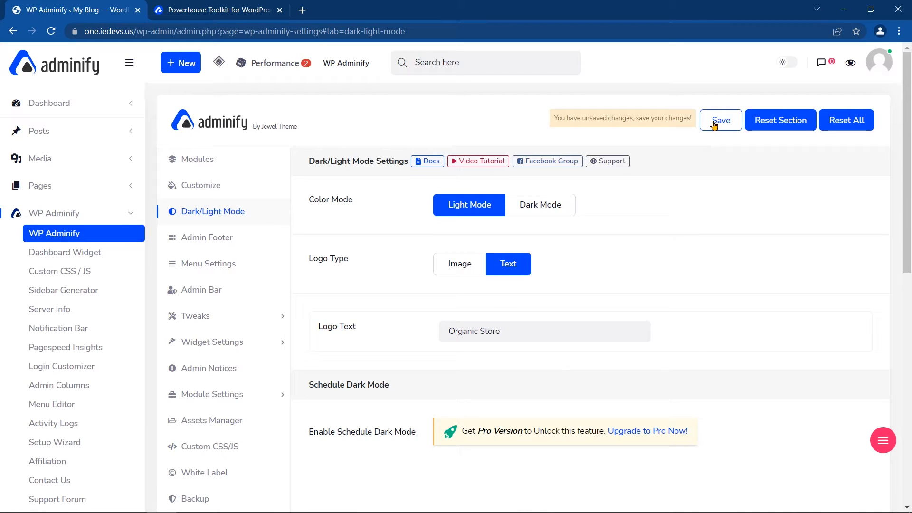
Step: Save the text logo settings and reload the page to check the logo against the Logo Text value
click(715, 124)
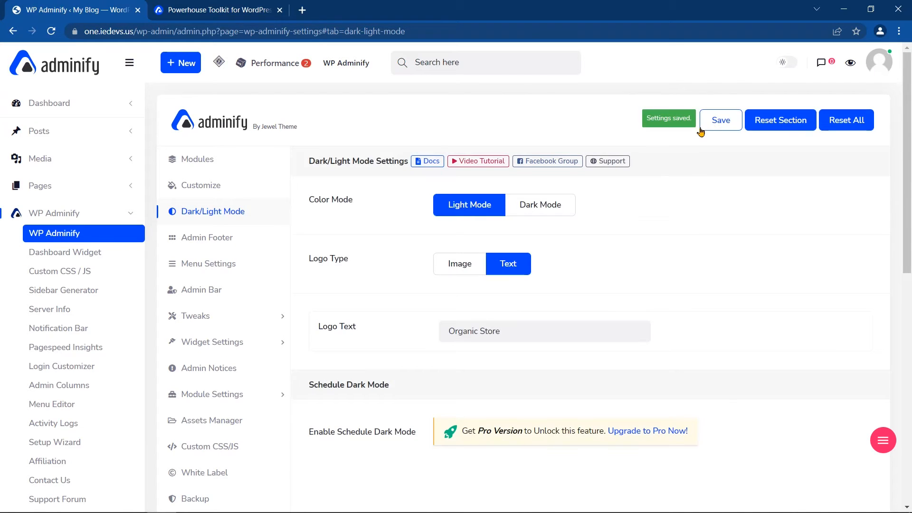
click(52, 31)
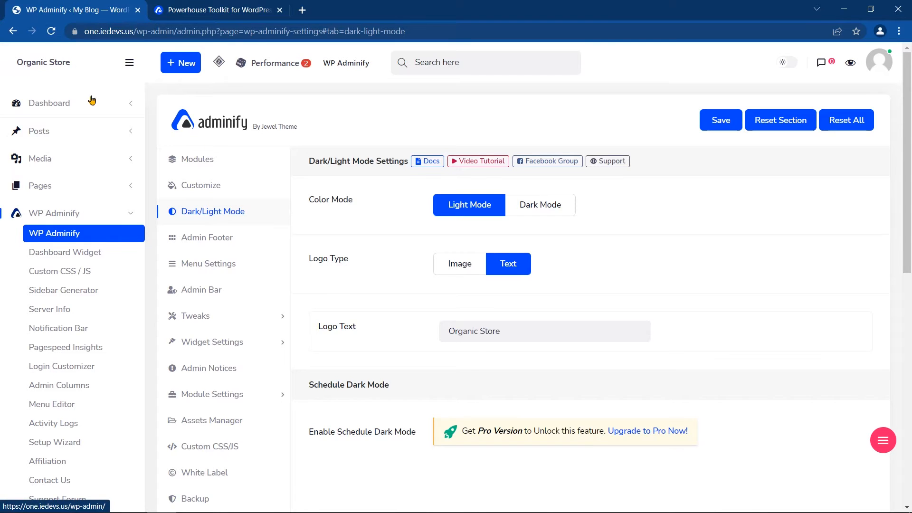
drag(449, 331, 501, 332)
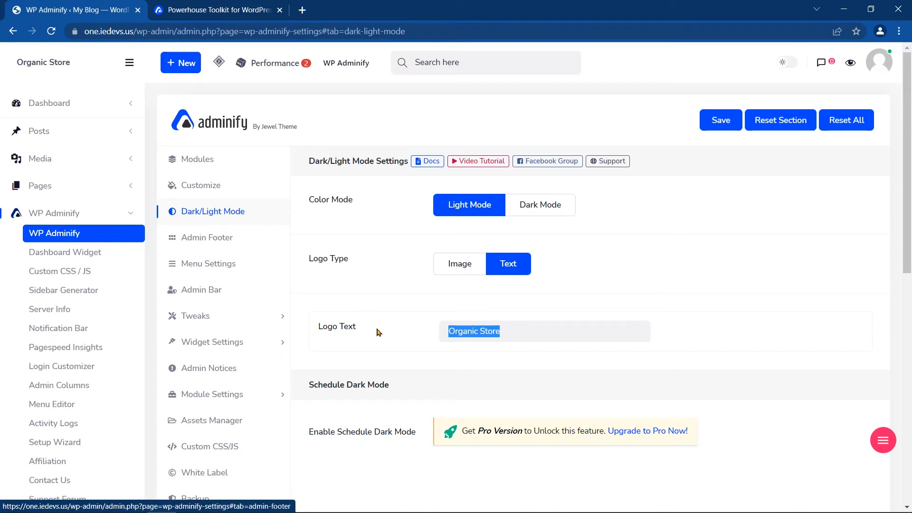
Step: Switch the logo type to Image and choose organic-store-logo5.svg from the Media Library as the light logo
click(458, 271)
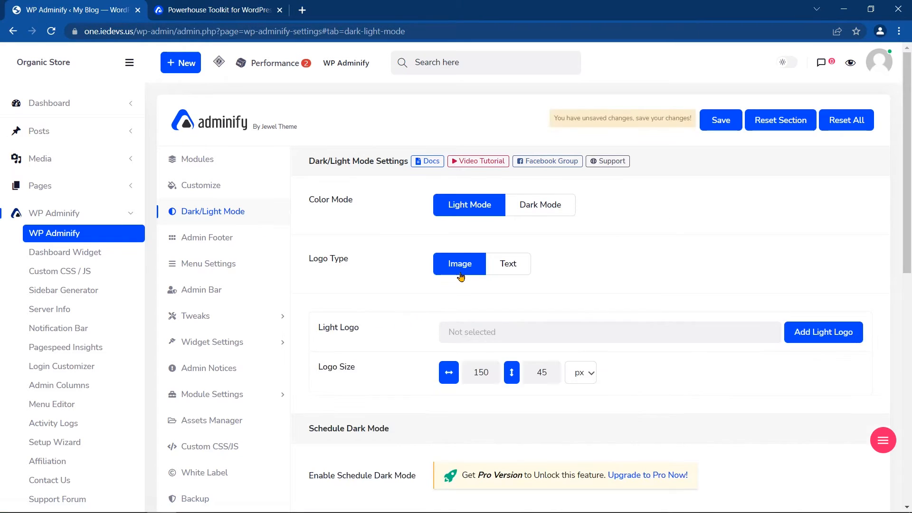
click(796, 345)
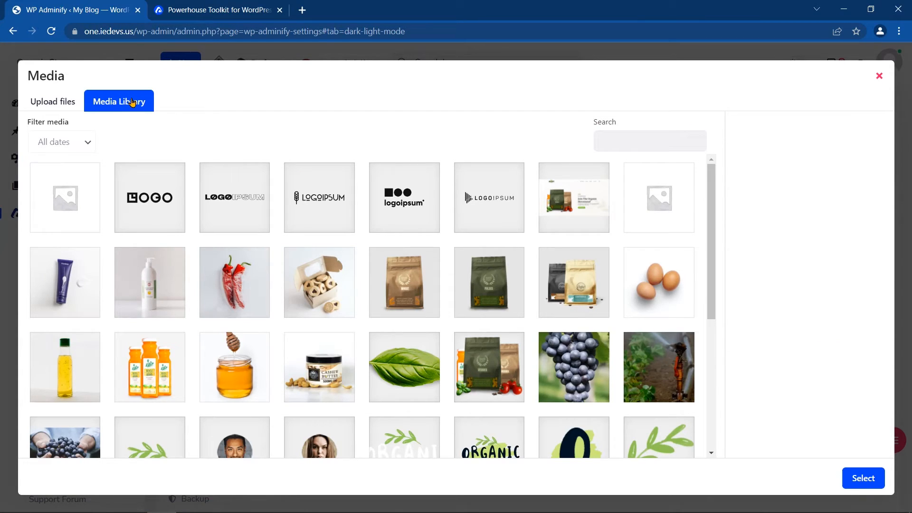
scroll(420, 322, down, 2)
click(495, 335)
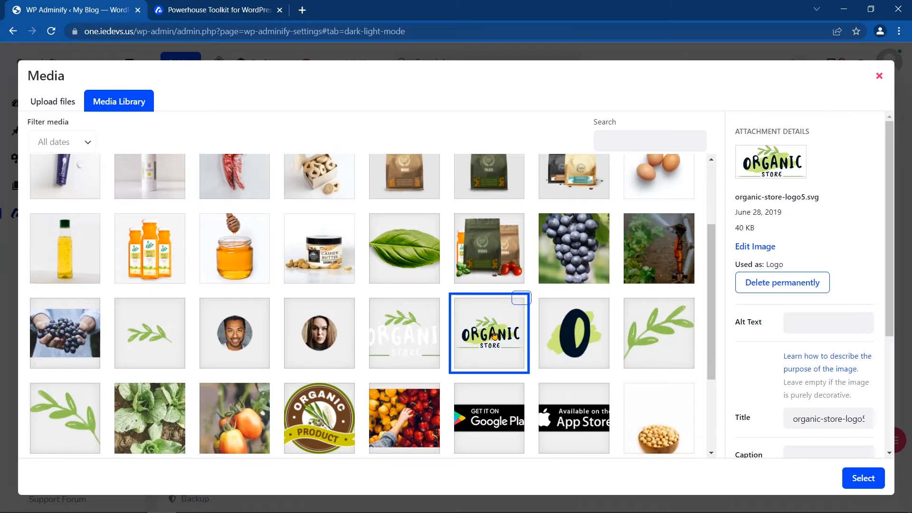
click(858, 486)
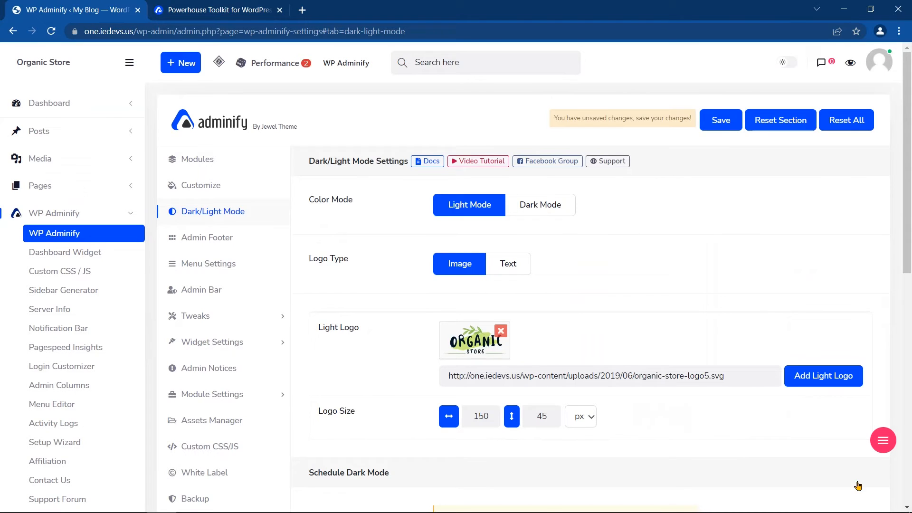
Step: Check the Logo Size unit options and save the image logo settings, reloading the page to apply them
drag(320, 410, 364, 415)
click(588, 417)
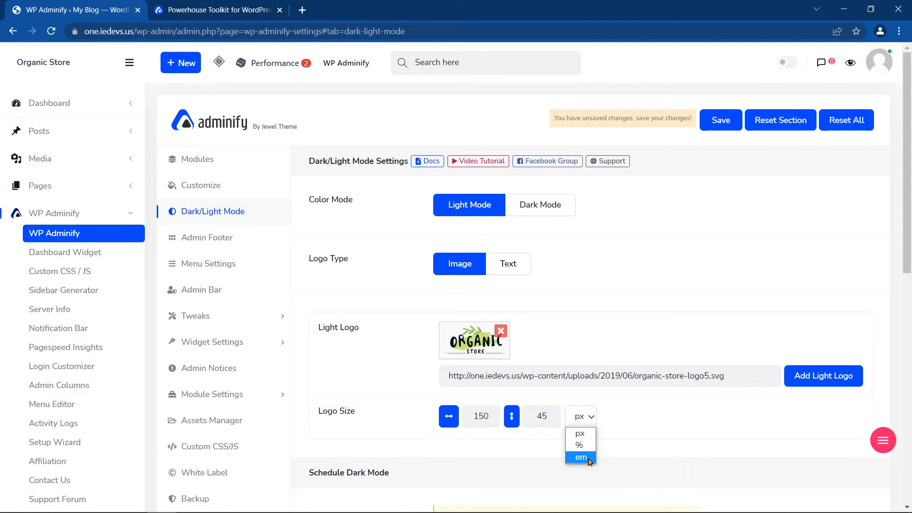
click(628, 438)
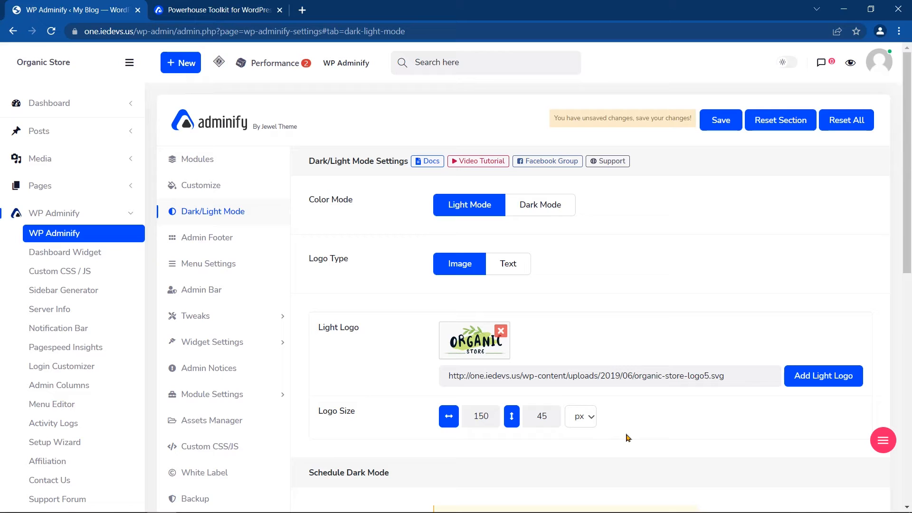
click(709, 123)
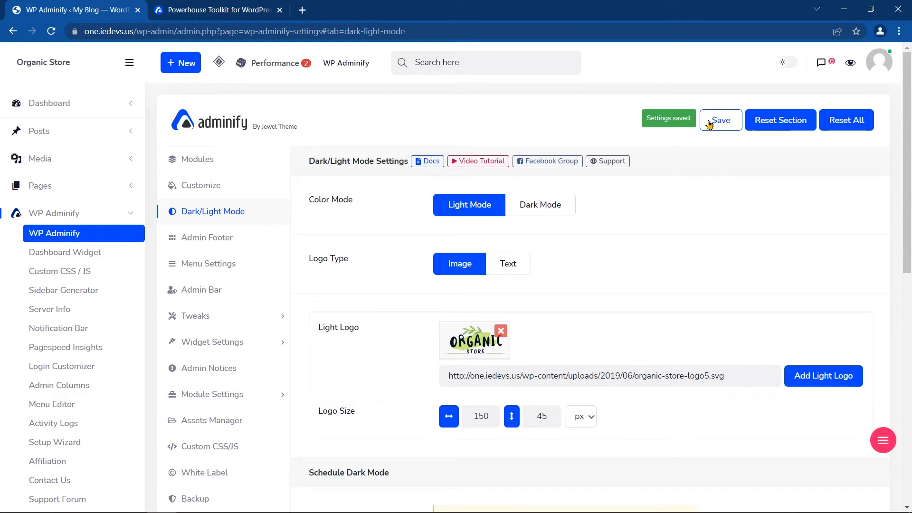
click(50, 32)
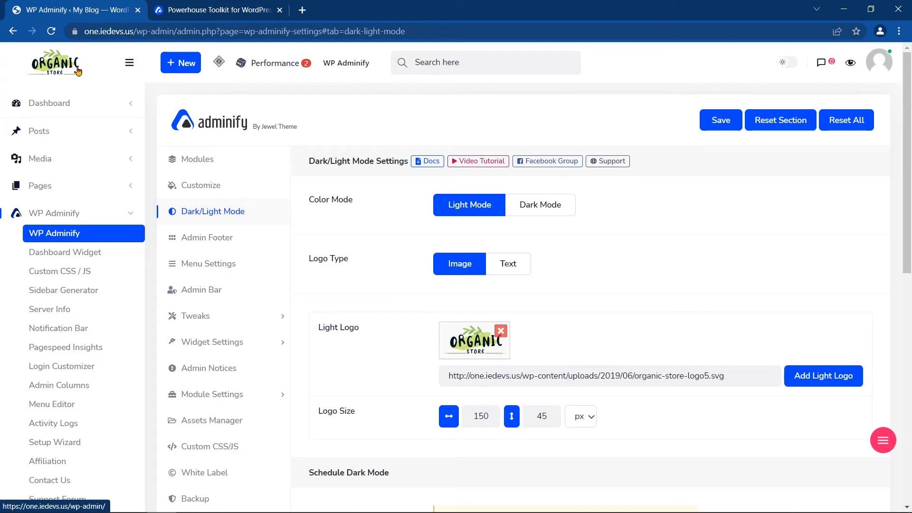
Step: Review the Schedule Dark Mode section and its Pro upgrade notice
scroll(355, 369, down, 3)
triple_click(328, 352)
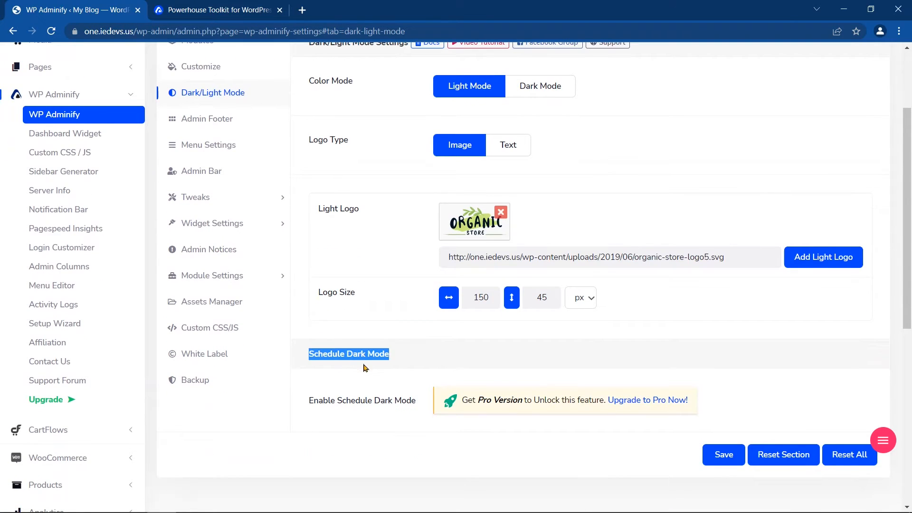
drag(464, 404, 704, 402)
click(437, 348)
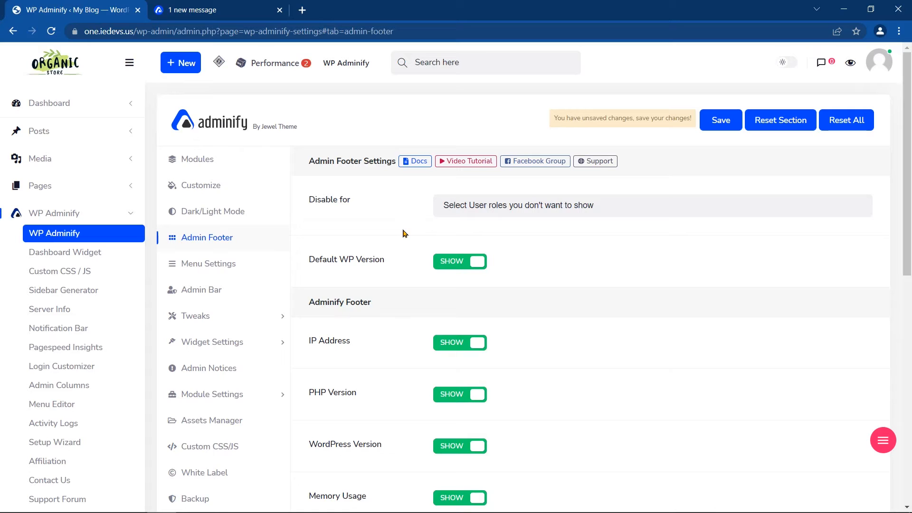
Step: Review the Admin Footer settings, including the user roles offered under Disable for and the Adminify Footer switches
drag(328, 197, 597, 205)
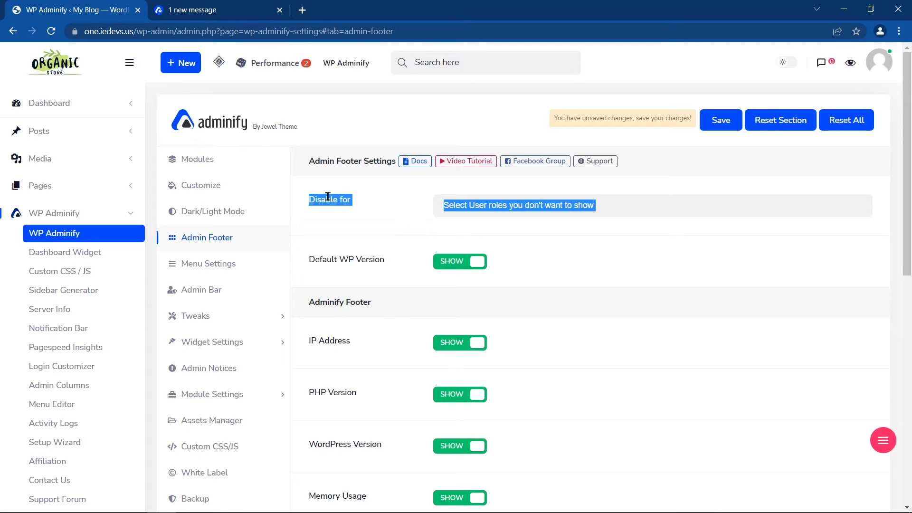
click(523, 205)
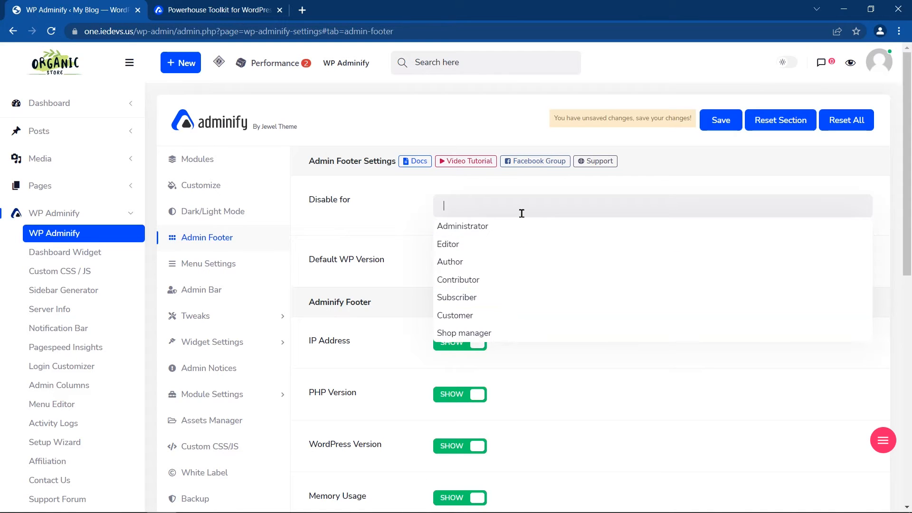
click(401, 261)
scroll(426, 261, down, 7)
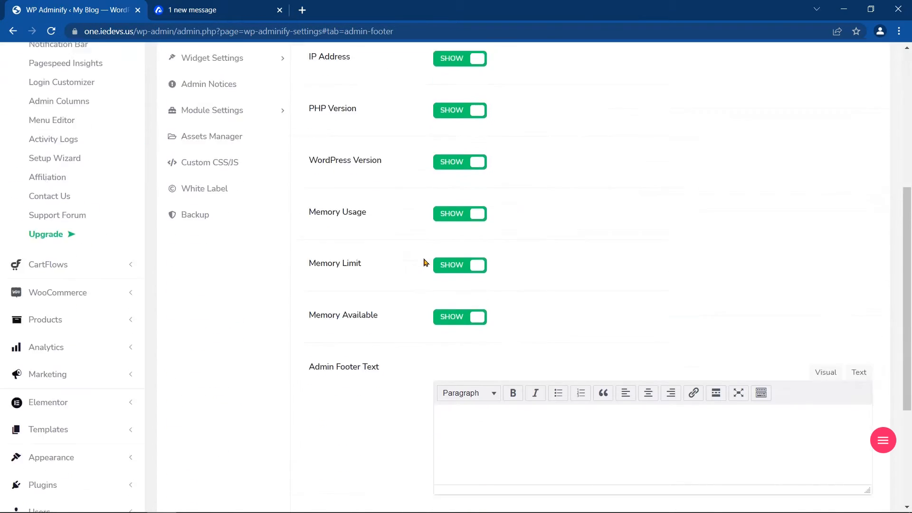
scroll(450, 243, up, 5)
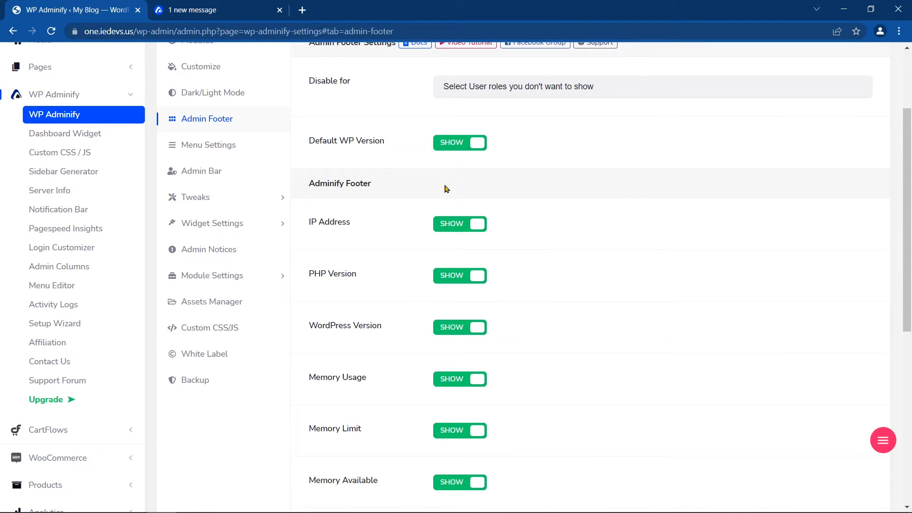
Step: Toggle Default WP Version off and back to Show, and set IP Address to Hide in the Adminify Footer section
click(462, 151)
click(462, 148)
scroll(462, 187, down, 1)
click(445, 172)
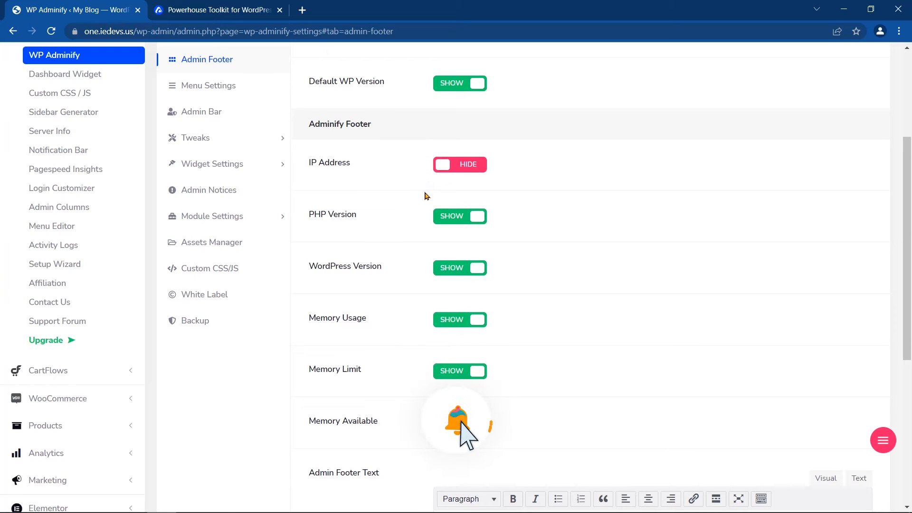
Step: Set the Admin Footer Text to "Copyright © 2022 | Organic Shop" and save the settings, reloading the page to apply them
scroll(424, 193, down, 4)
triple_click(344, 235)
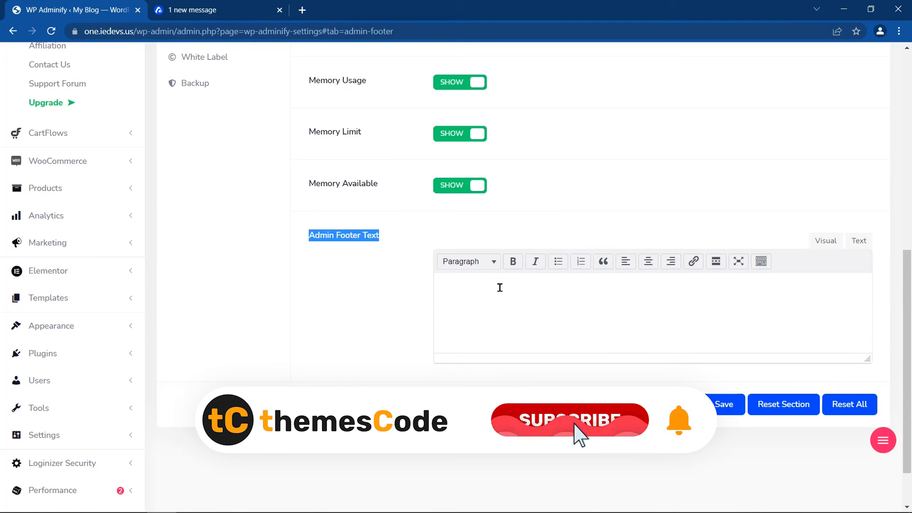
click(475, 286)
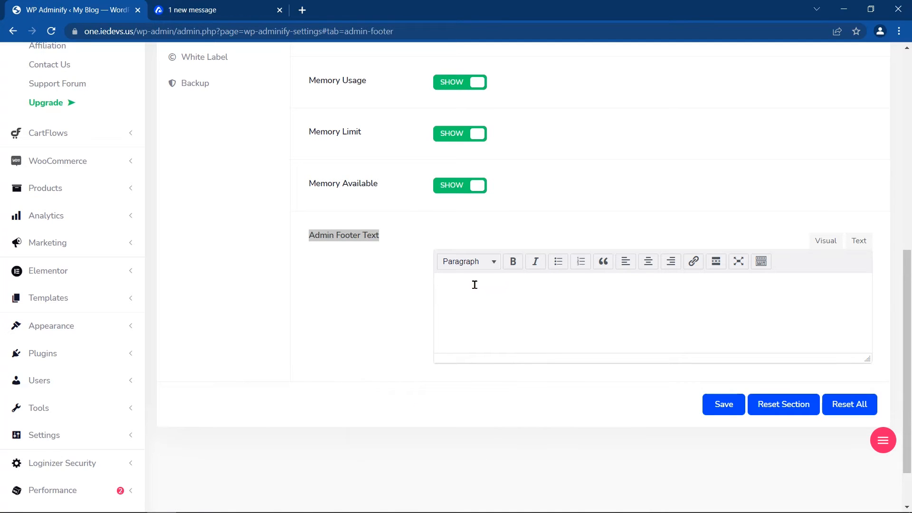
text(Copyright © 2022 | Organic Shop)
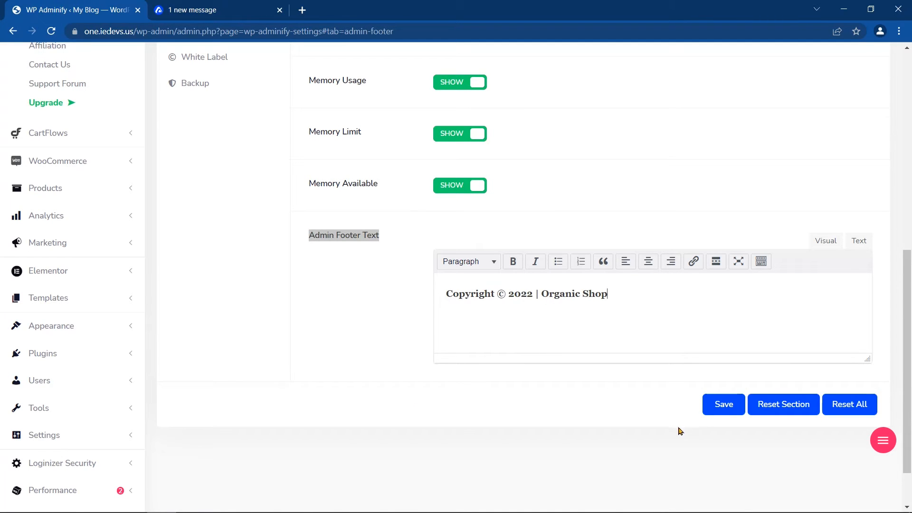
click(717, 414)
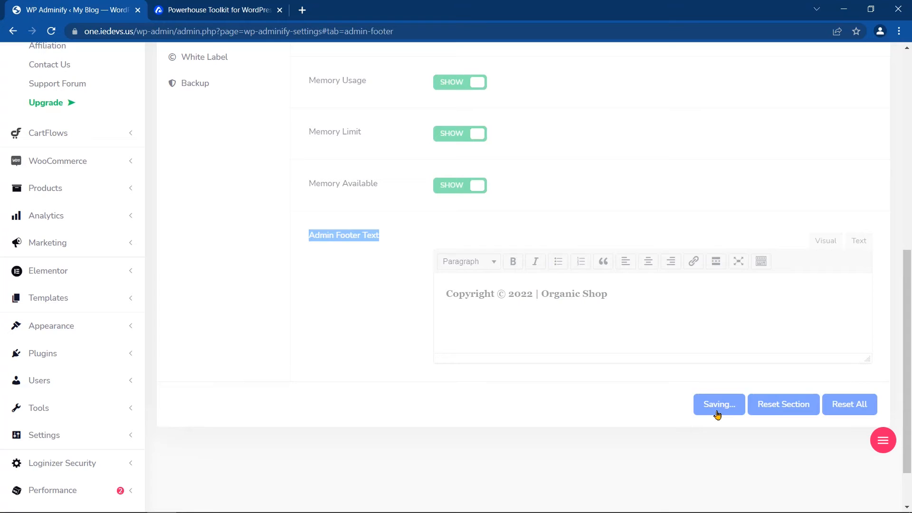
click(52, 32)
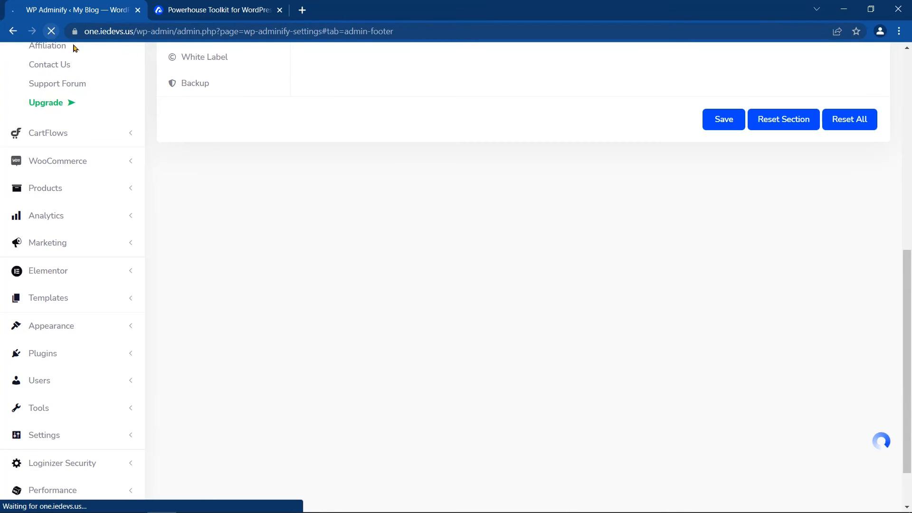
Step: Compare the page footer's copyright text and system information with the Admin Footer Text and Adminify Footer switches
drag(158, 489, 281, 492)
click(505, 231)
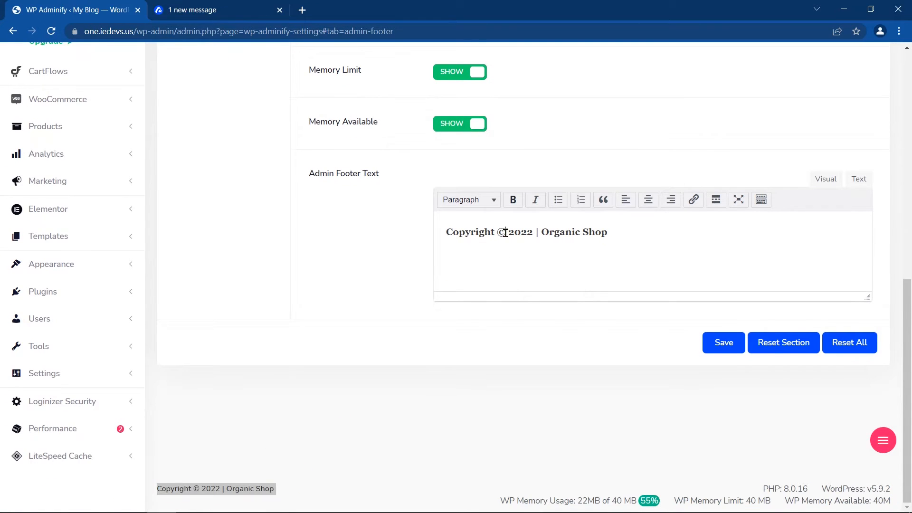
key(ctrl+a)
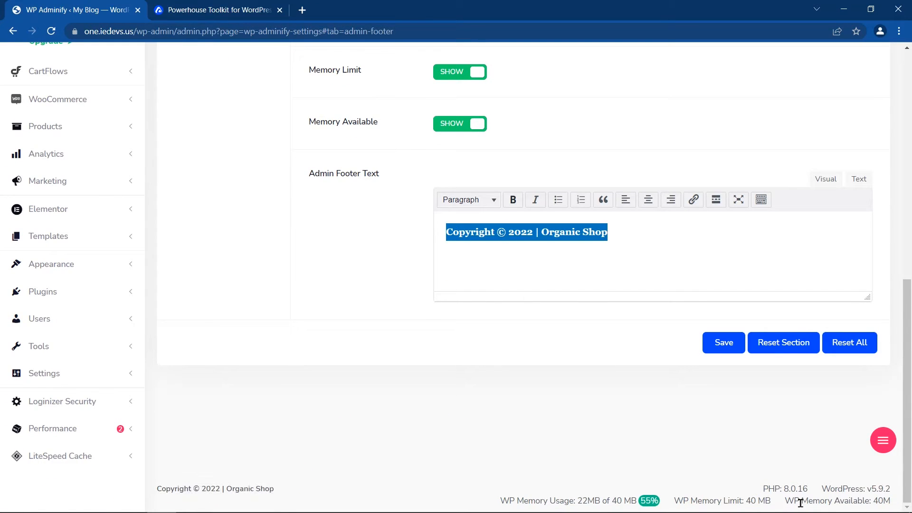
scroll(576, 443, up, 5)
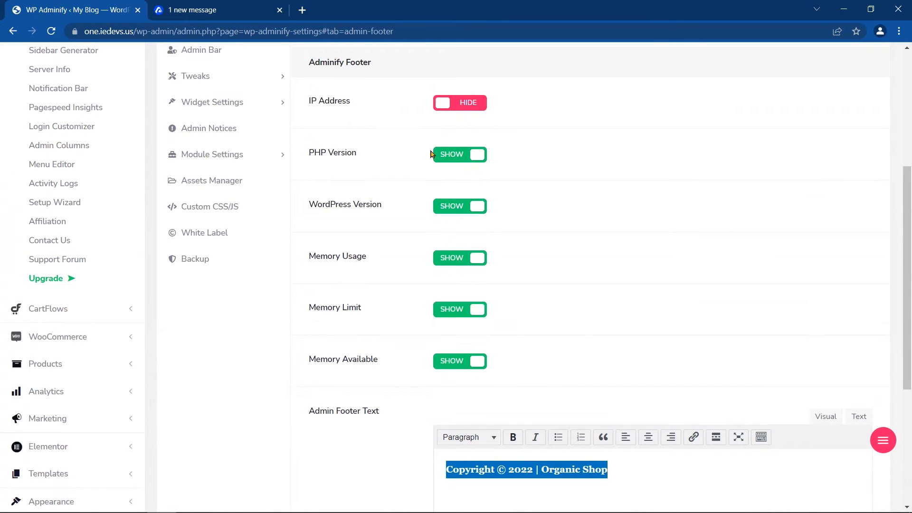
scroll(459, 173, up, 4)
scroll(404, 289, down, 9)
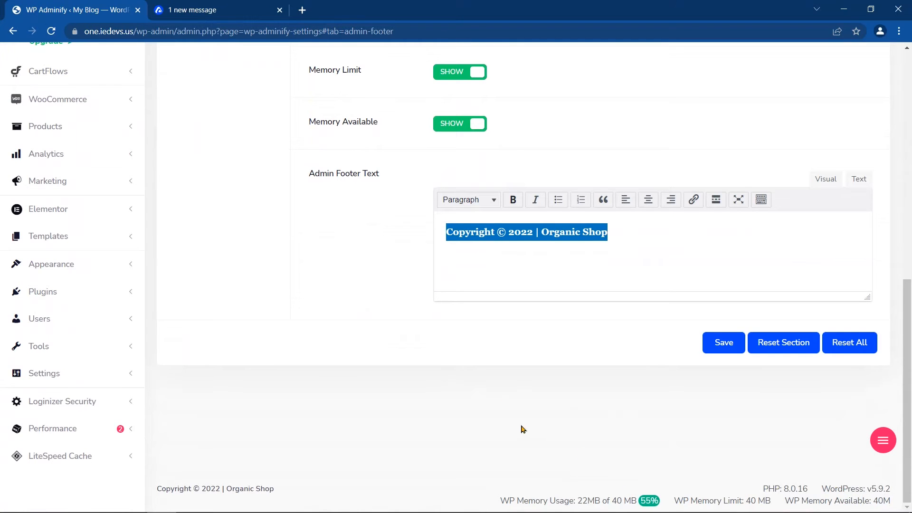
scroll(475, 437, up, 5)
scroll(442, 454, up, 5)
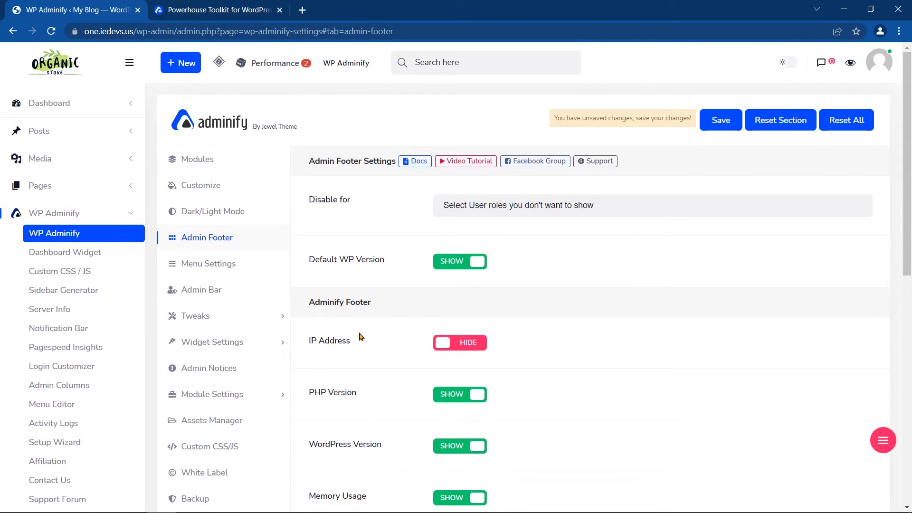
Step: Open the Menu Settings styles and review the padding, Color Settings and User Info Style options
click(208, 268)
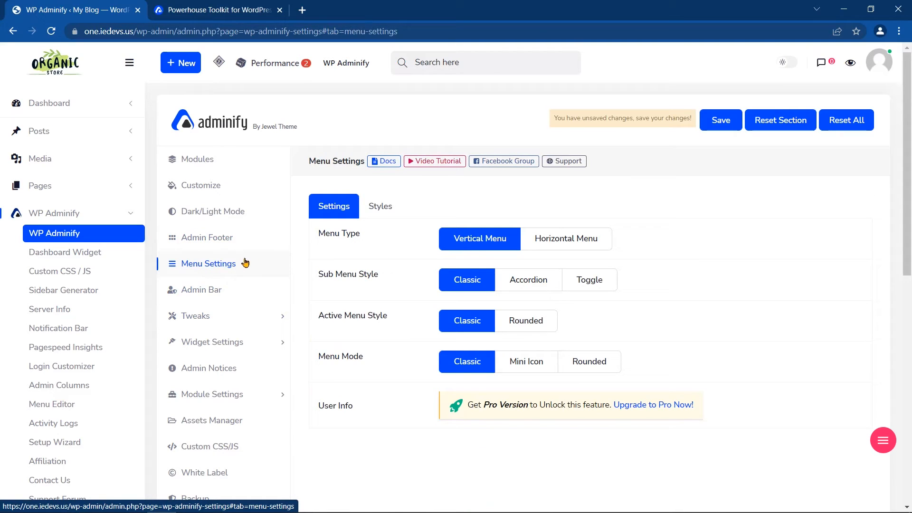
click(383, 208)
scroll(452, 254, down, 12)
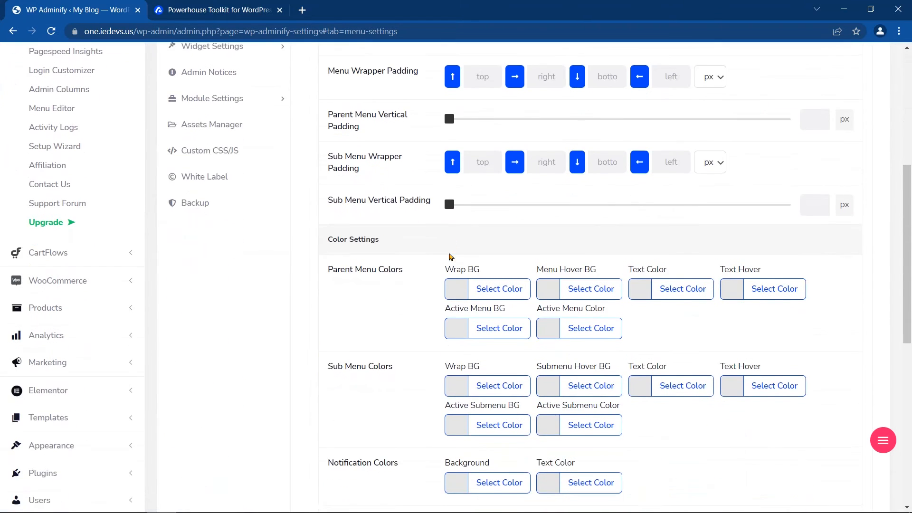
scroll(430, 254, down, 2)
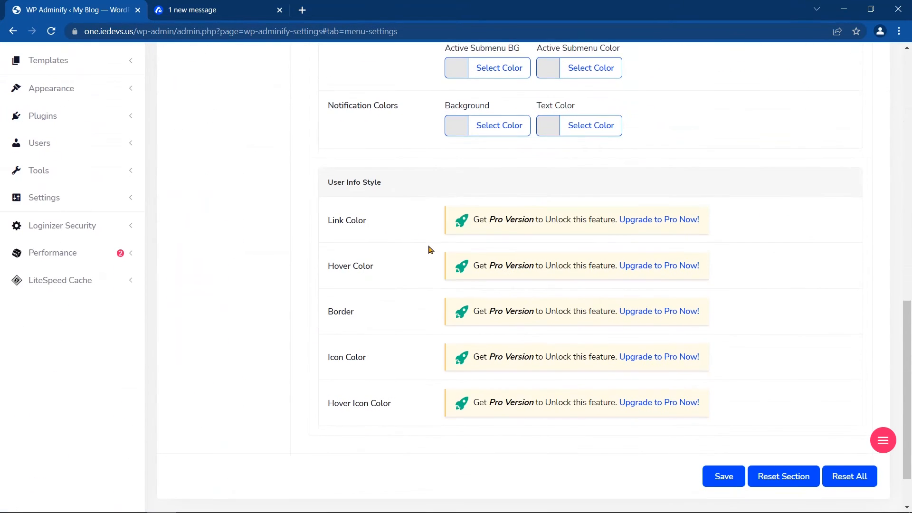
scroll(401, 199, up, 12)
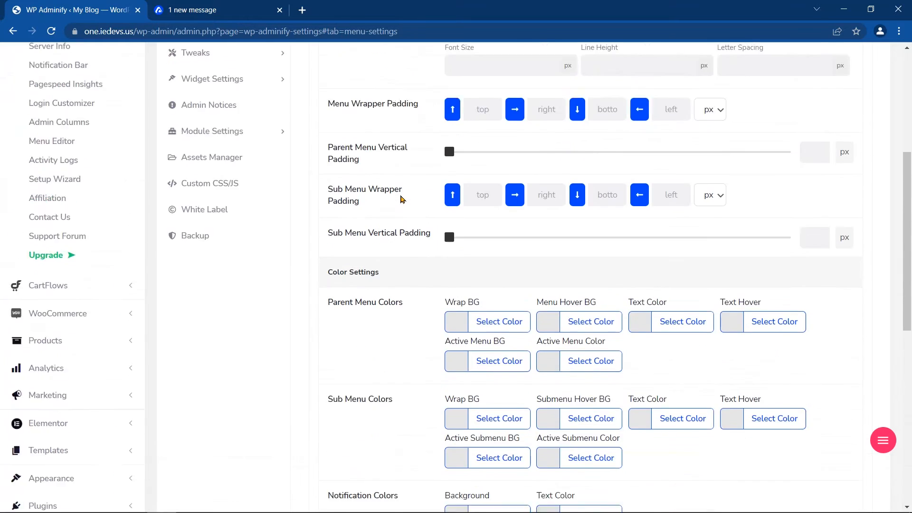
scroll(400, 198, down, 3)
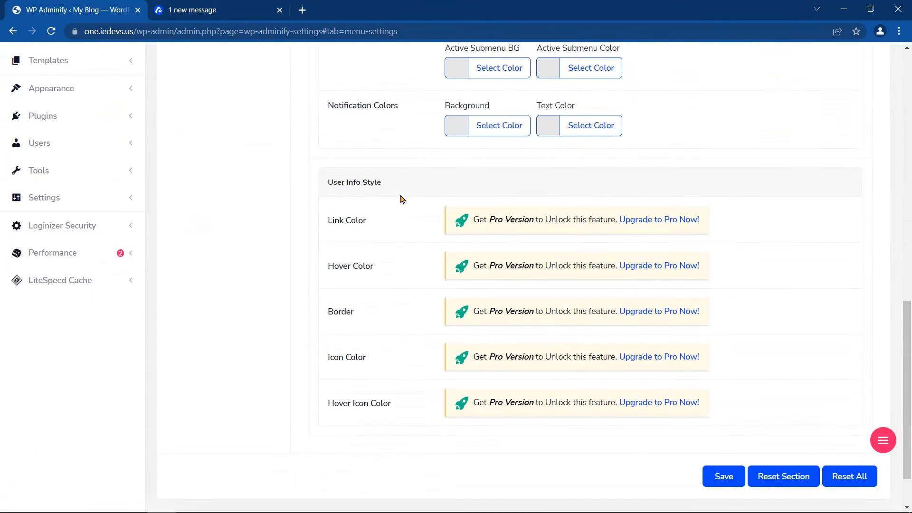
drag(329, 184, 386, 191)
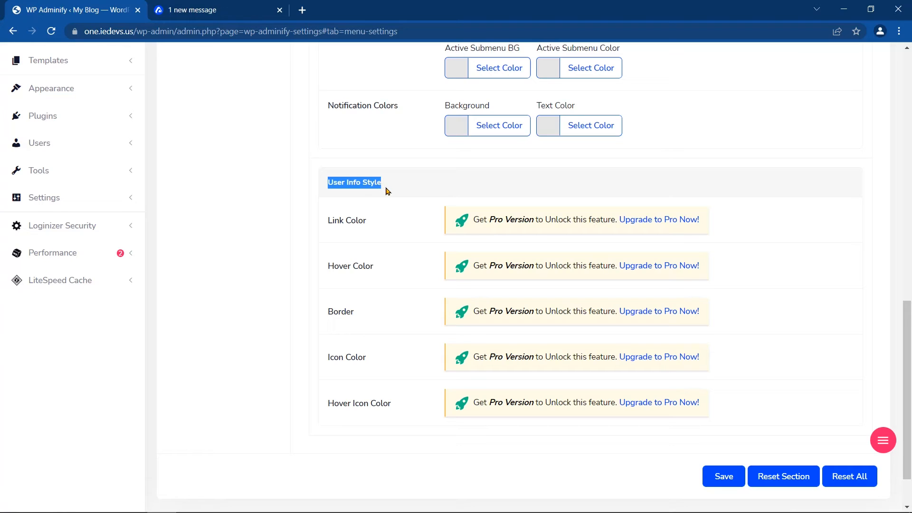
click(412, 223)
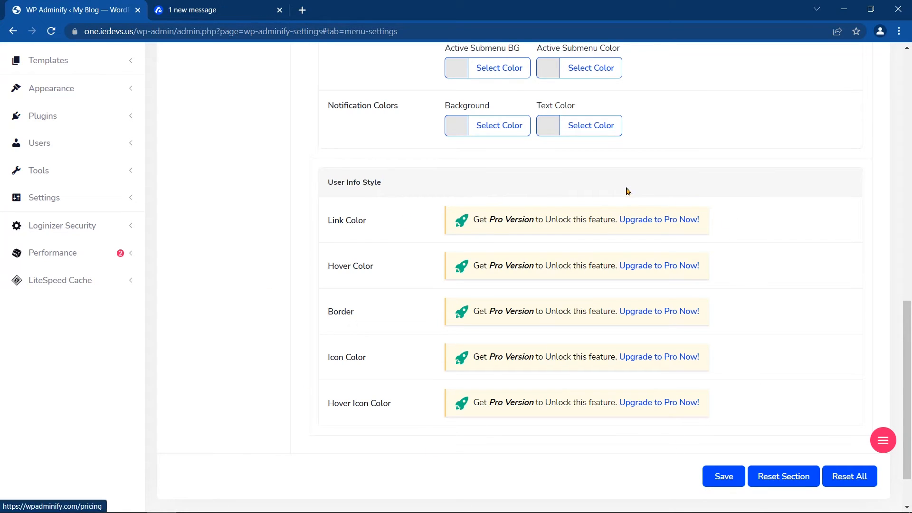
Step: Review the Horizontal Menu options in the Menu Settings, return Menu Type to Vertical Menu, and check the User Info option
scroll(414, 200, up, 10)
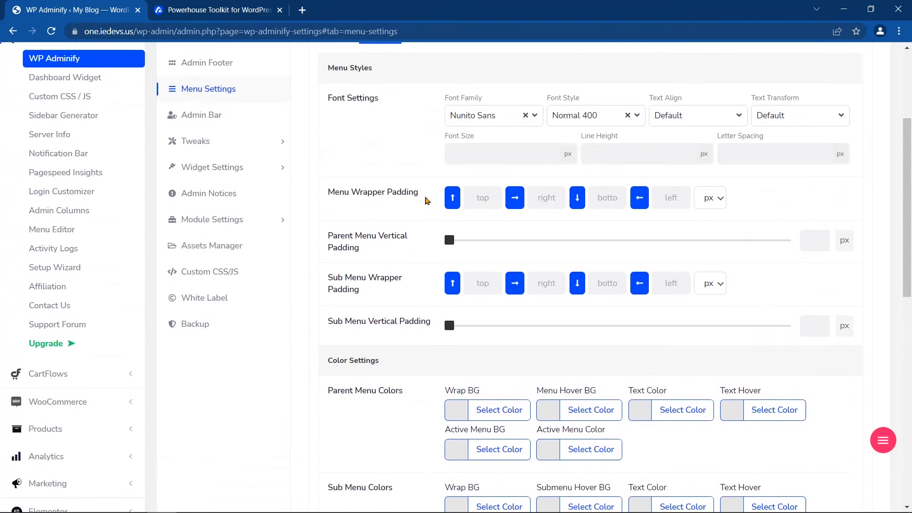
scroll(426, 201, up, 4)
click(331, 212)
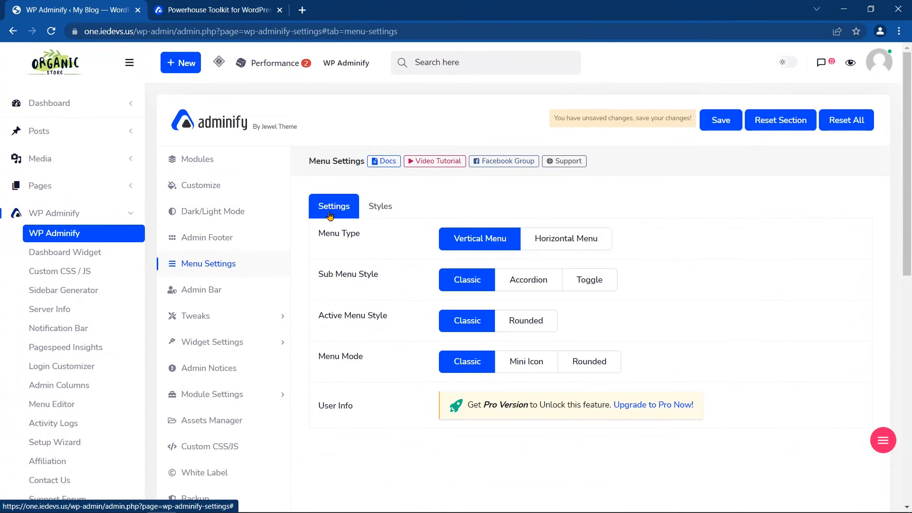
click(582, 248)
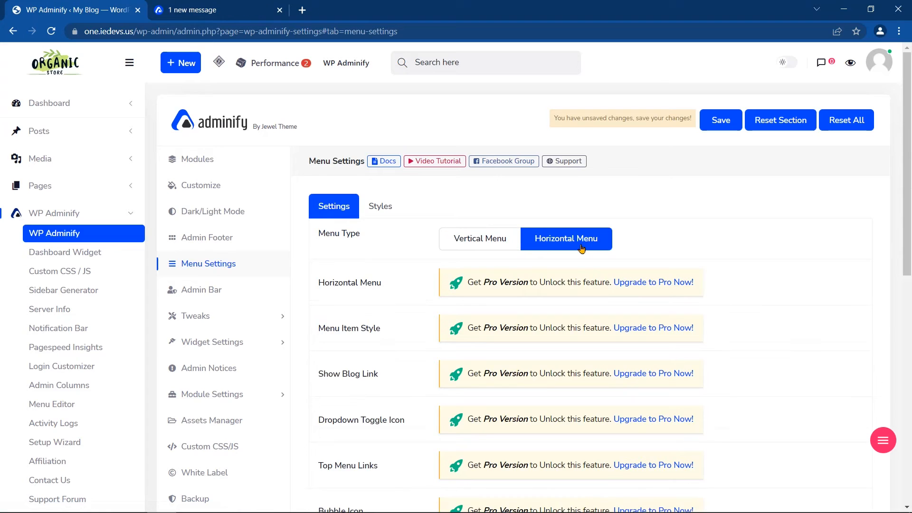
scroll(461, 281, down, 3)
scroll(432, 195, up, 2)
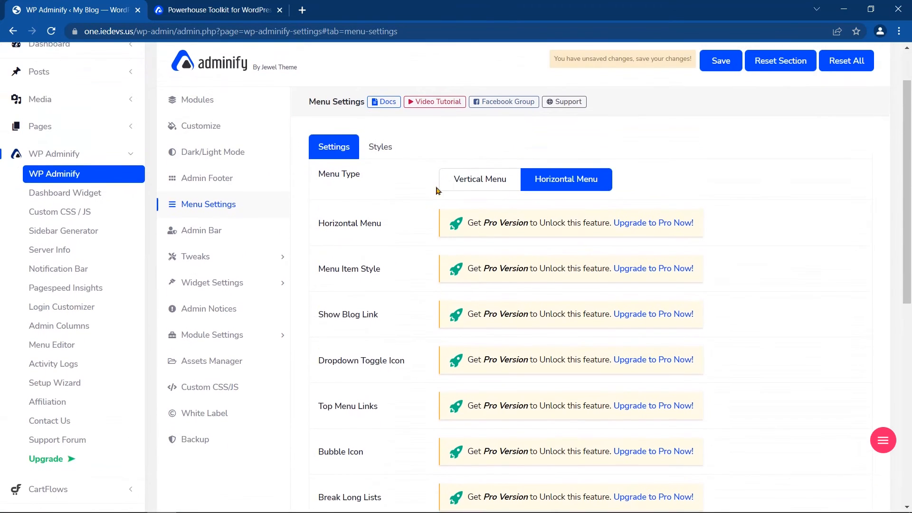
click(452, 181)
triple_click(338, 346)
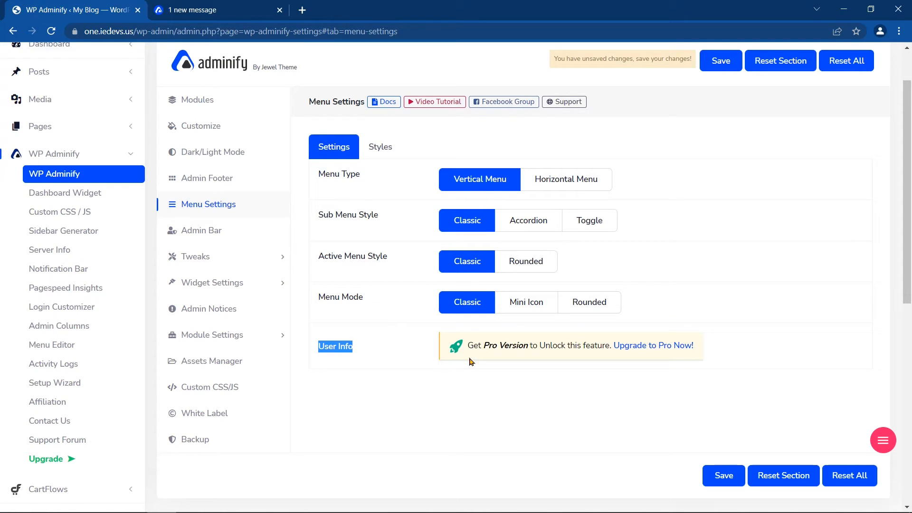
scroll(298, 305, up, 2)
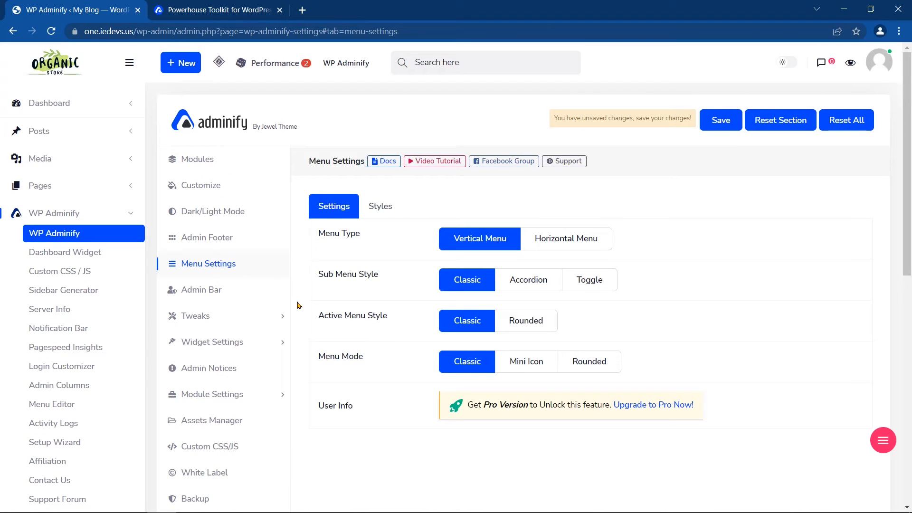
Step: Open the Admin Bar settings and review its visibility switches and its background, "New" button and icon color styles
click(225, 289)
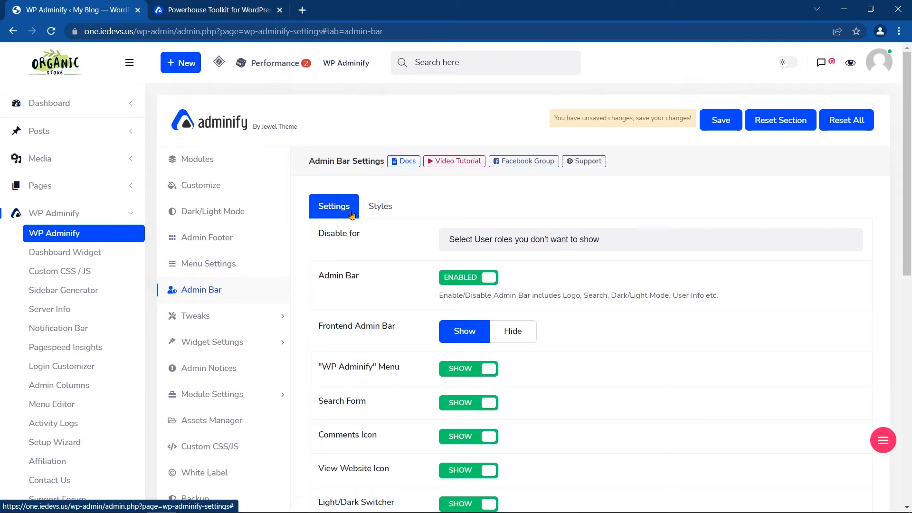
scroll(381, 250, down, 4)
scroll(380, 249, up, 4)
click(380, 209)
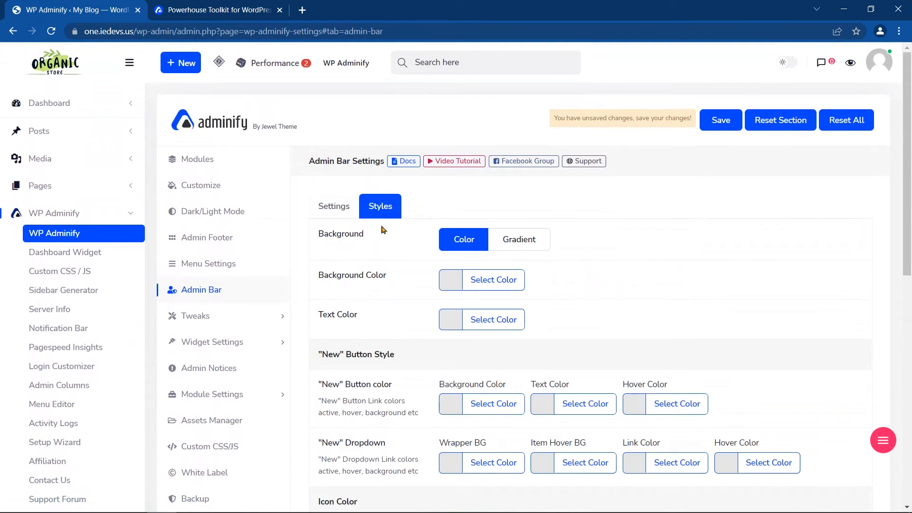
scroll(427, 288, down, 5)
scroll(424, 287, down, 3)
scroll(425, 287, up, 10)
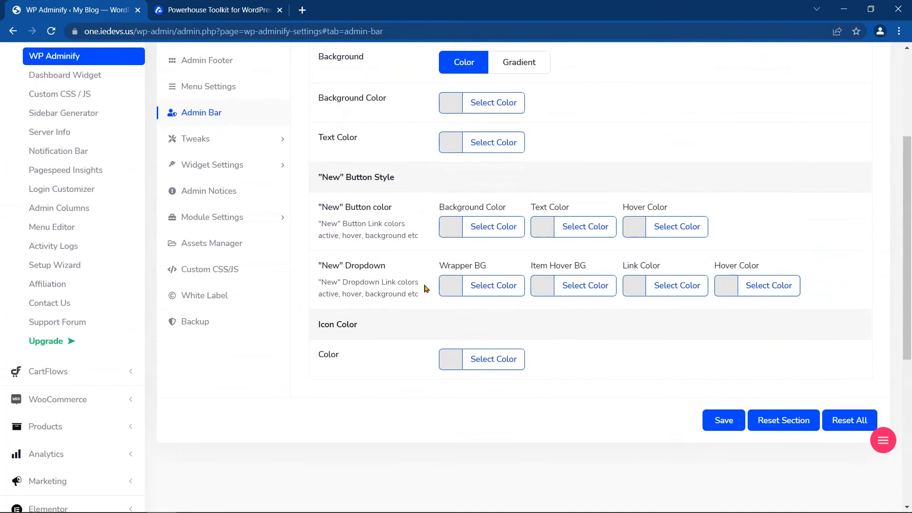
Step: Set the Admin Bar background style to Gradient and check the option it offers
click(533, 240)
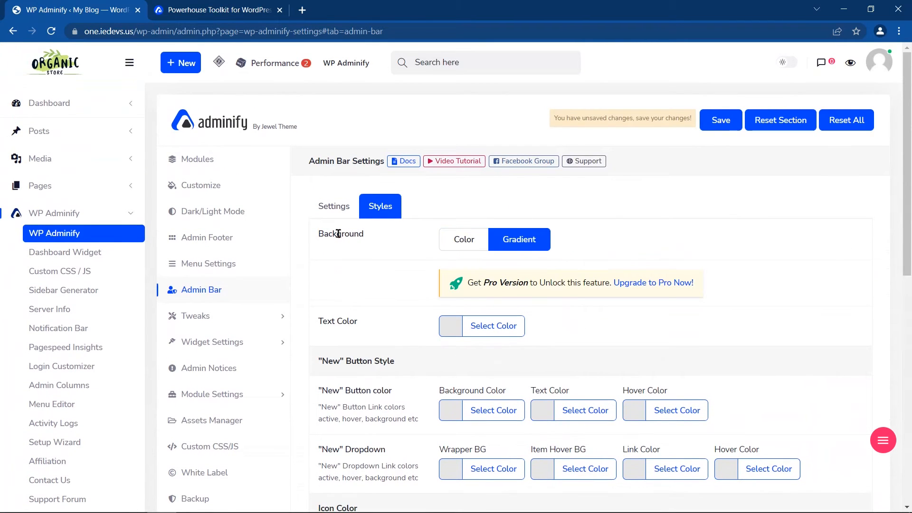
double_click(338, 233)
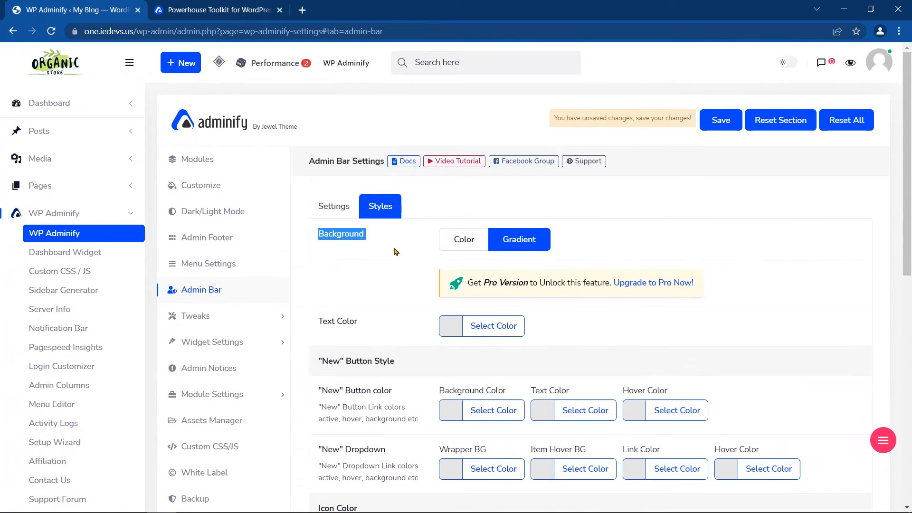
click(347, 275)
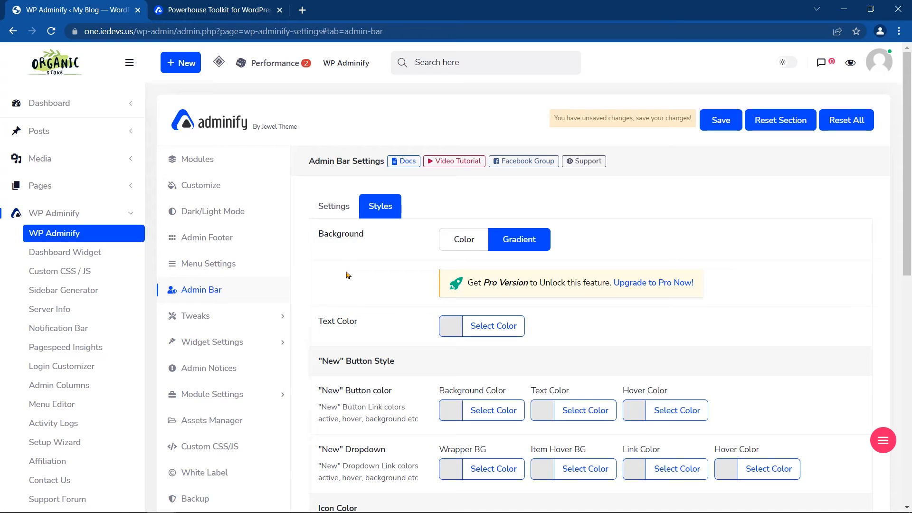
Step: Open the Custom CSS/JS settings and examine the Custom CSS and Custom JavaScript editors for the admin area
click(226, 447)
triple_click(348, 199)
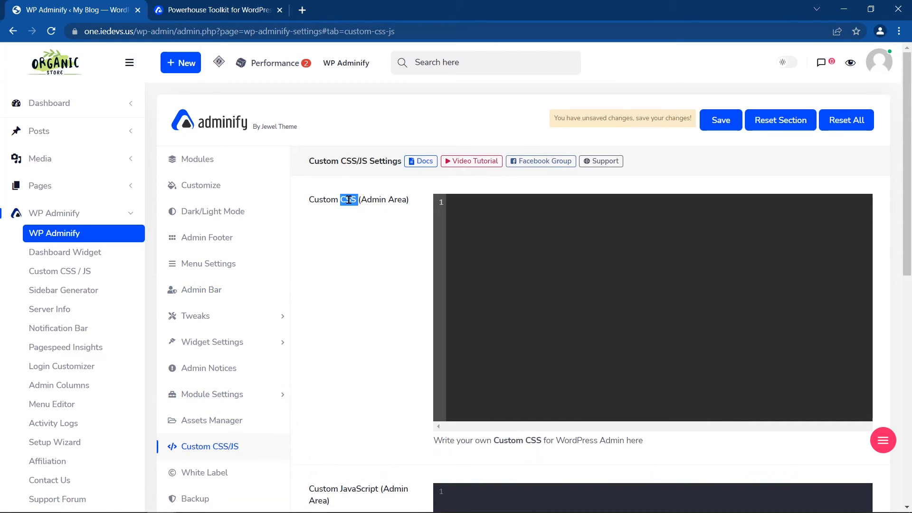
click(522, 203)
scroll(424, 302, down, 4)
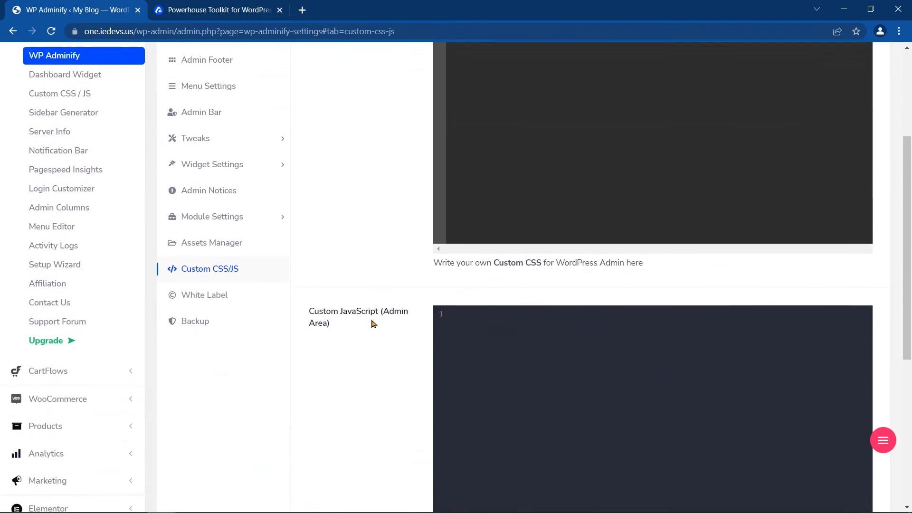
triple_click(343, 309)
click(504, 350)
scroll(379, 378, down, 3)
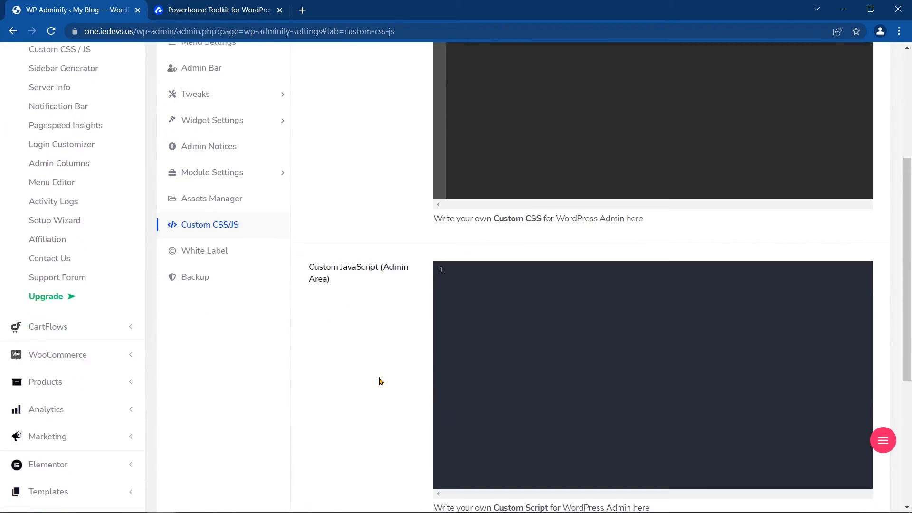
scroll(380, 387, up, 6)
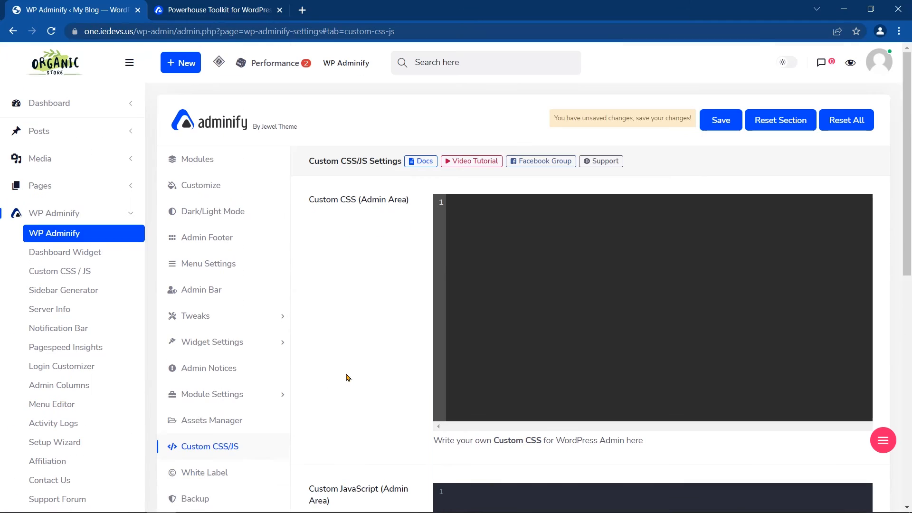
Step: Open the White Label settings and look over the rebranding options and the items in the admin menu
click(229, 477)
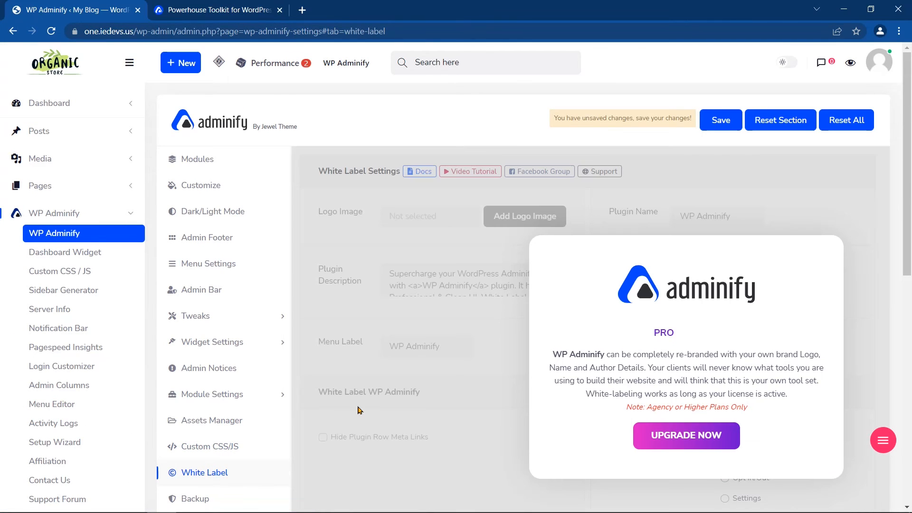
scroll(359, 410, down, 3)
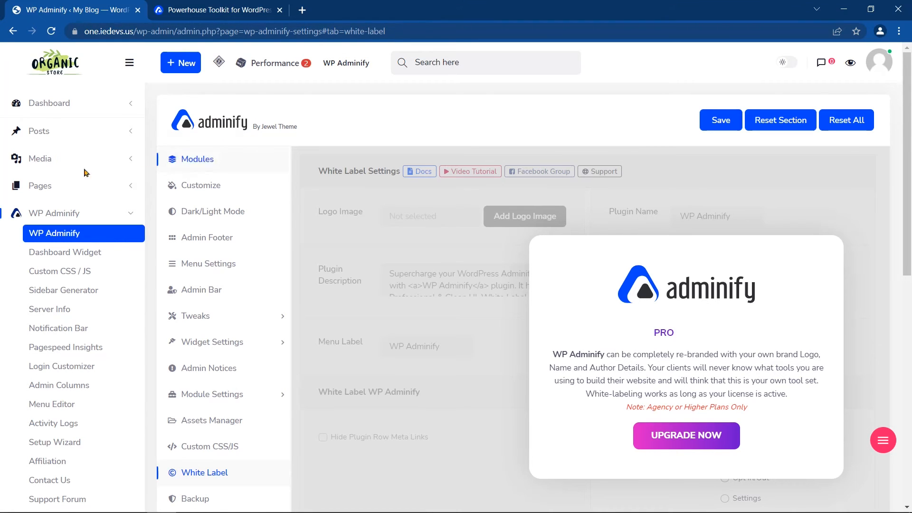
scroll(81, 315, down, 10)
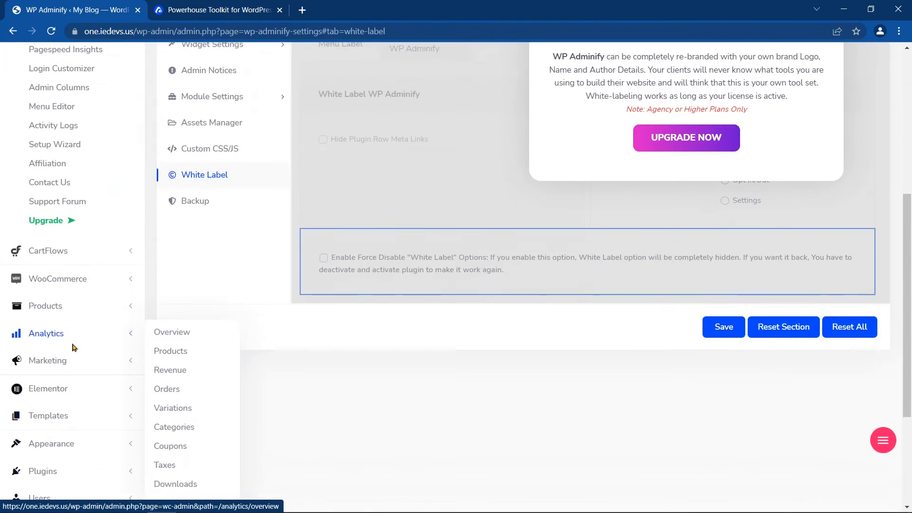
scroll(82, 398, up, 10)
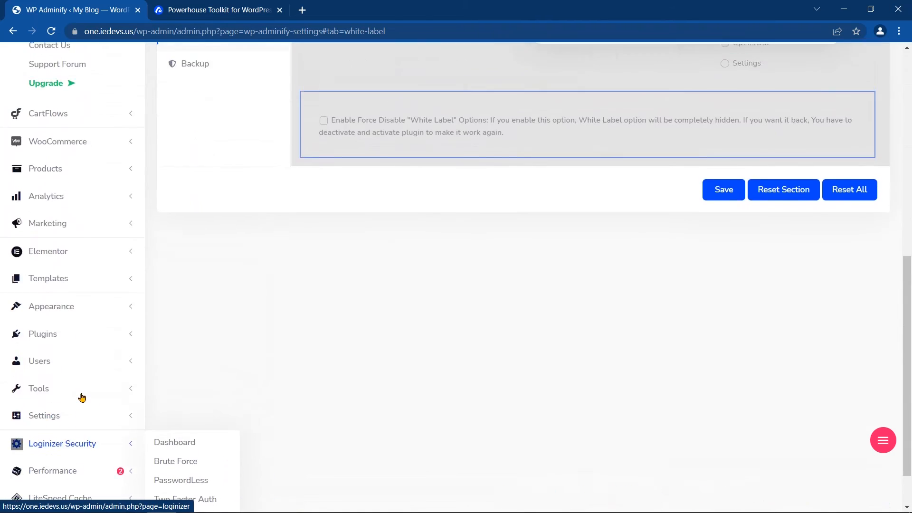
scroll(90, 367, up, 2)
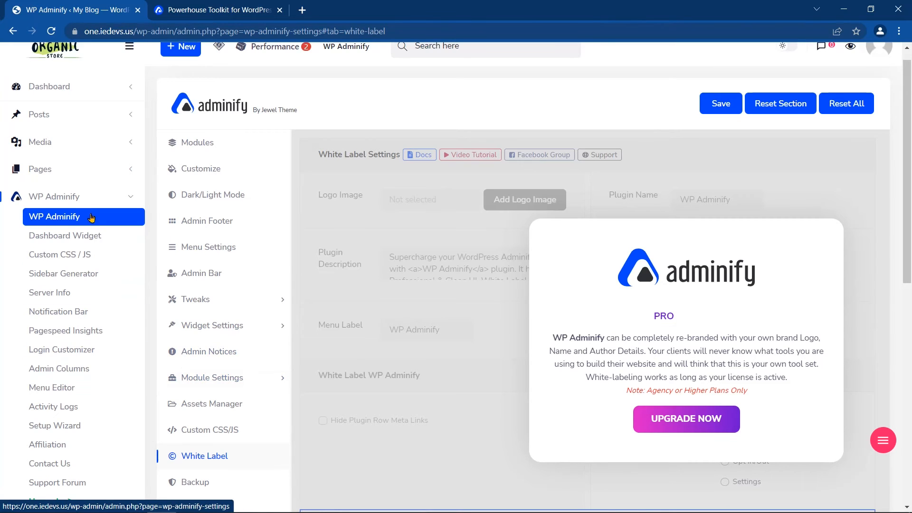
Step: Open the Menu Editor and inspect the submenu items of the Dashboard and Posts entries
click(50, 389)
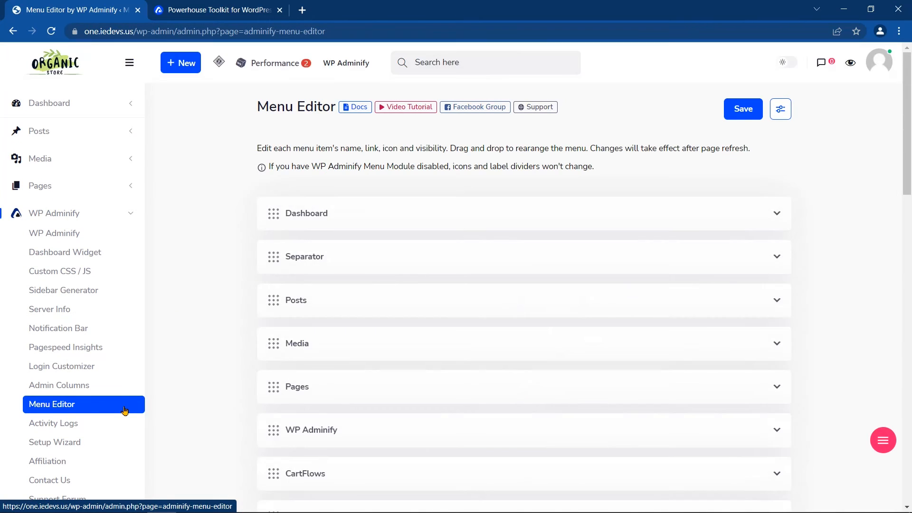
drag(908, 106, 907, 396)
click(537, 212)
click(347, 241)
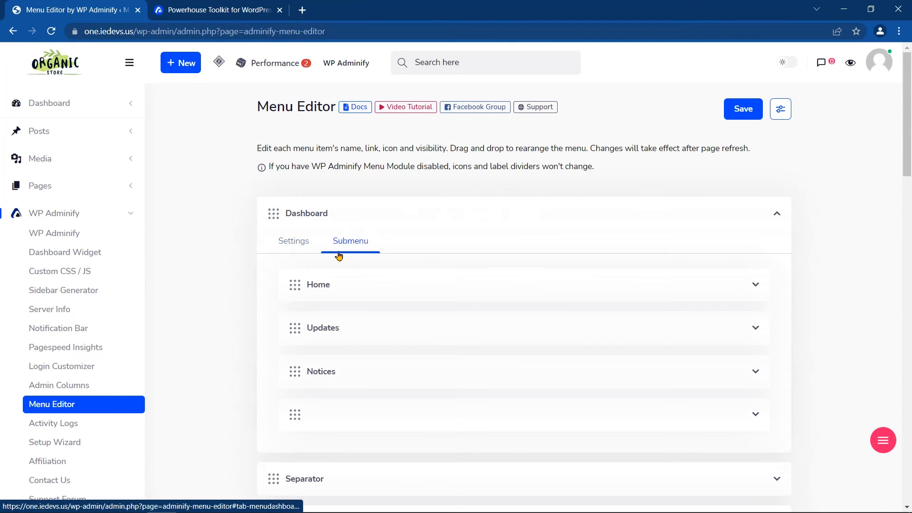
click(496, 212)
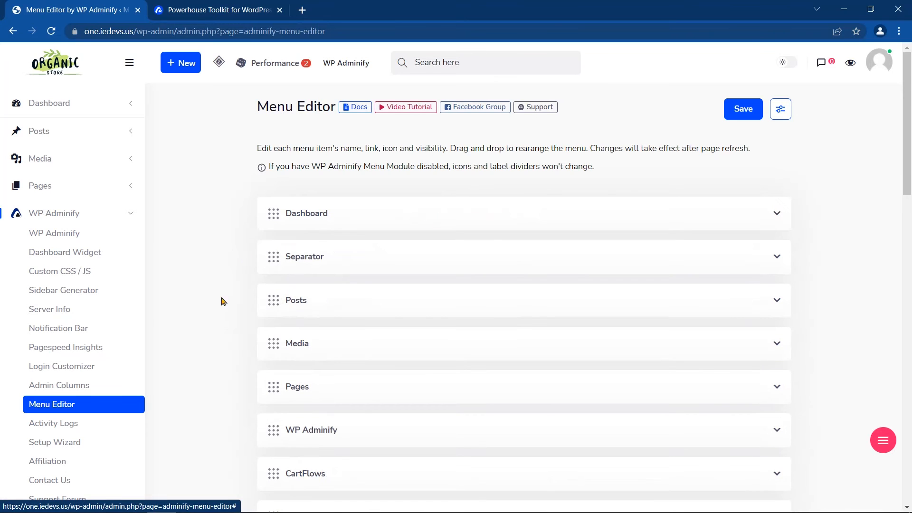
click(398, 312)
click(352, 327)
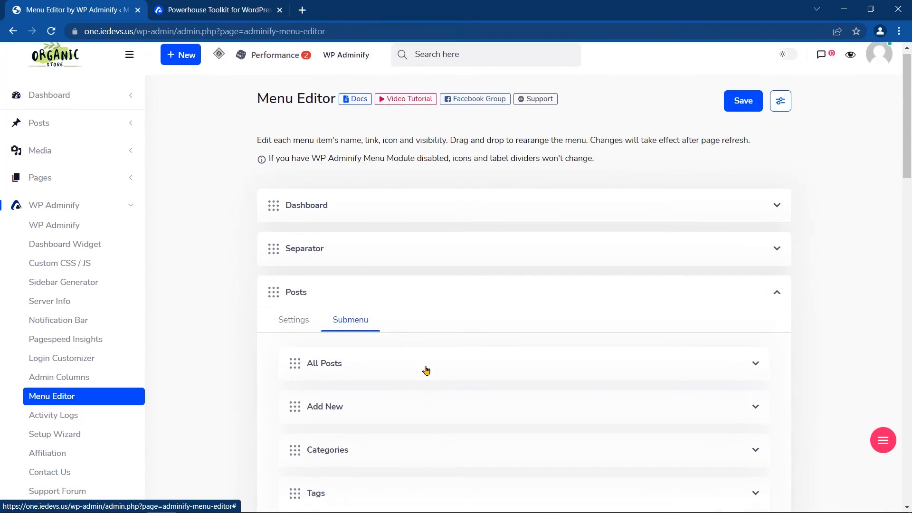
scroll(423, 370, down, 3)
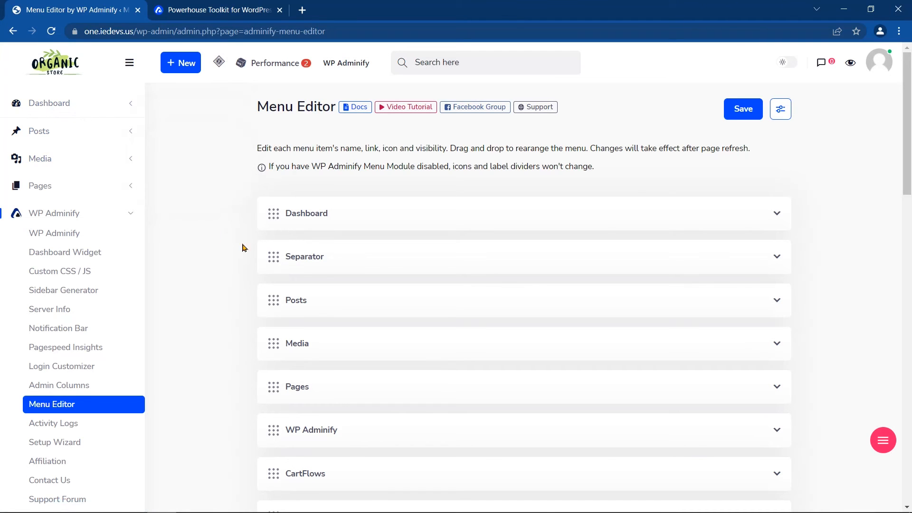
Step: Rename the Dashboard menu item as "Admin Dashboard" in its Menu Editor settings
click(333, 213)
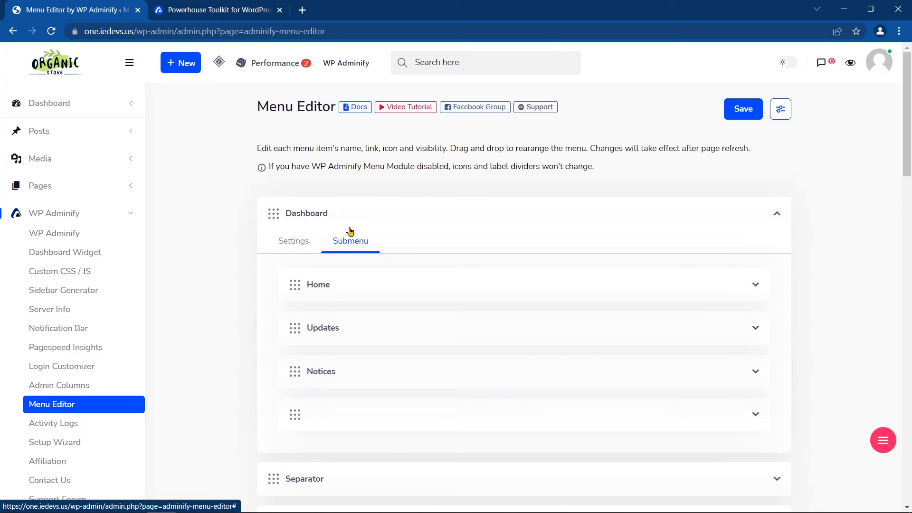
click(297, 244)
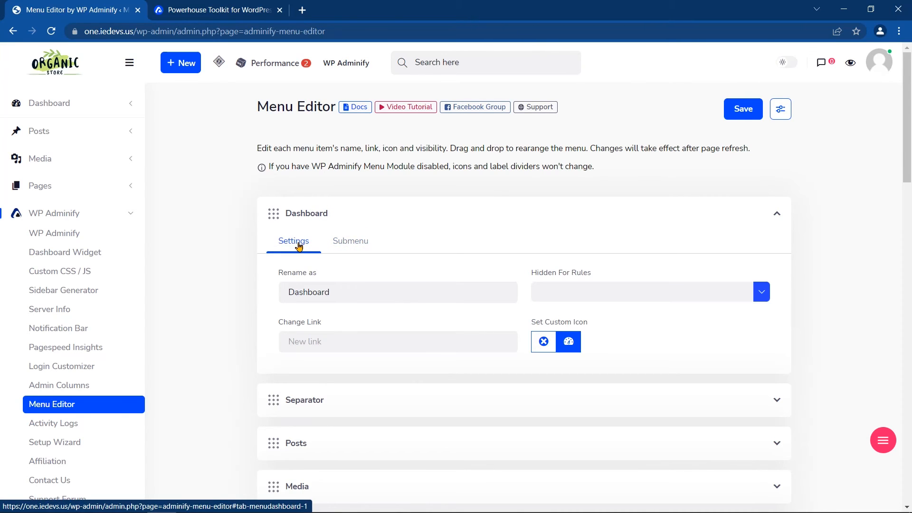
triple_click(303, 274)
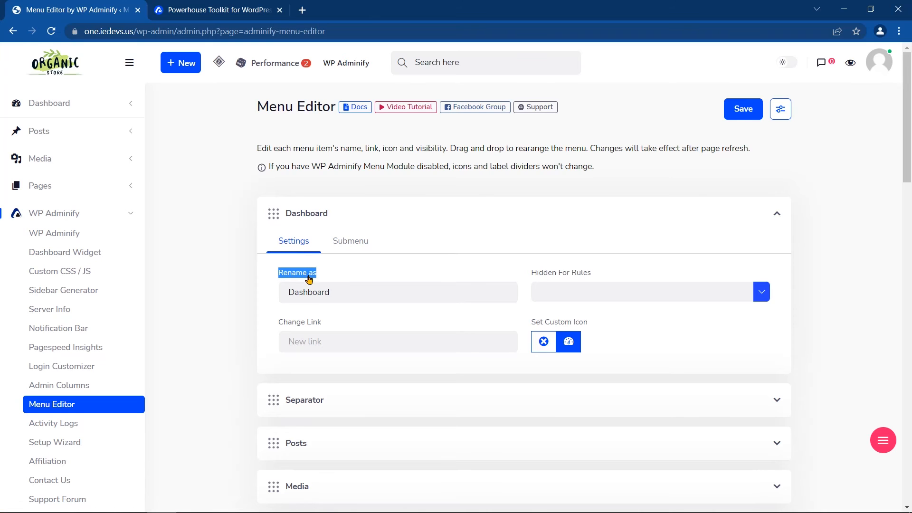
drag(338, 293, 261, 297)
text(Admin Dashbo)
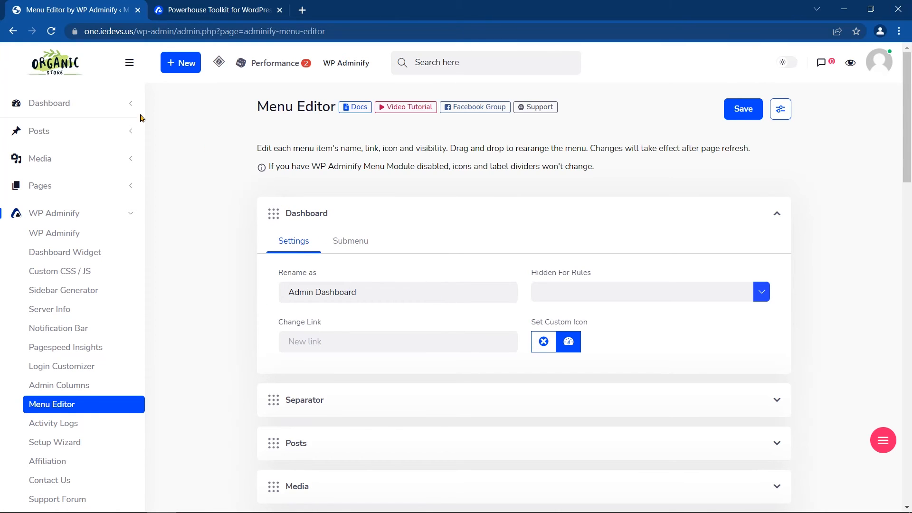
Step: Check the Dashboard item's Hidden For Rules roles without choosing any, and set its custom icon to the globe Dashicon
click(603, 289)
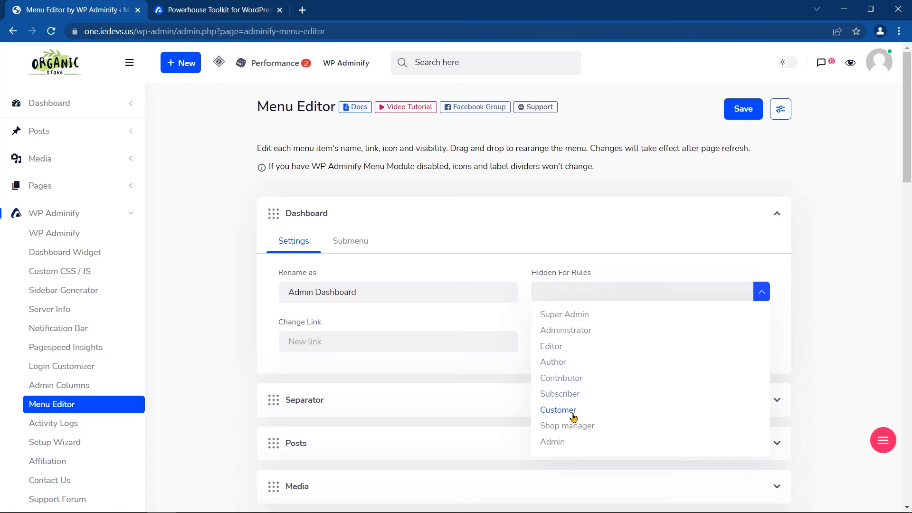
click(646, 265)
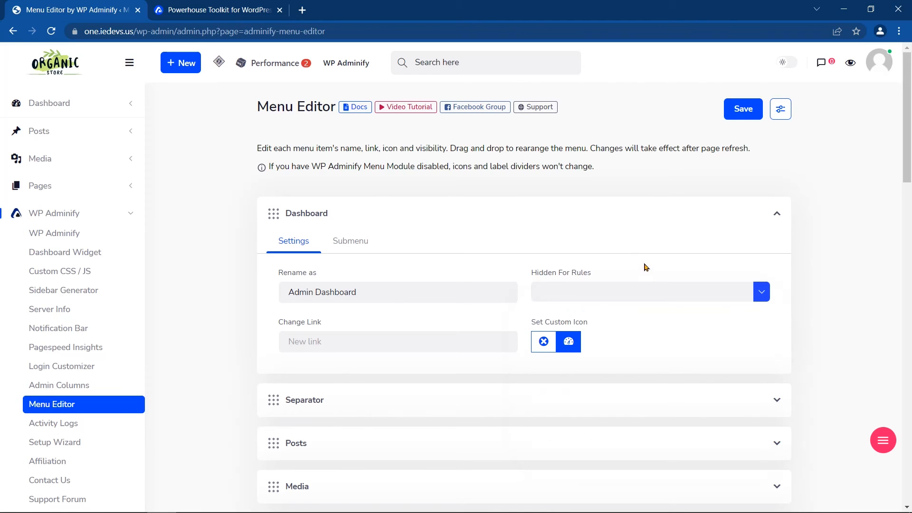
triple_click(551, 322)
click(569, 342)
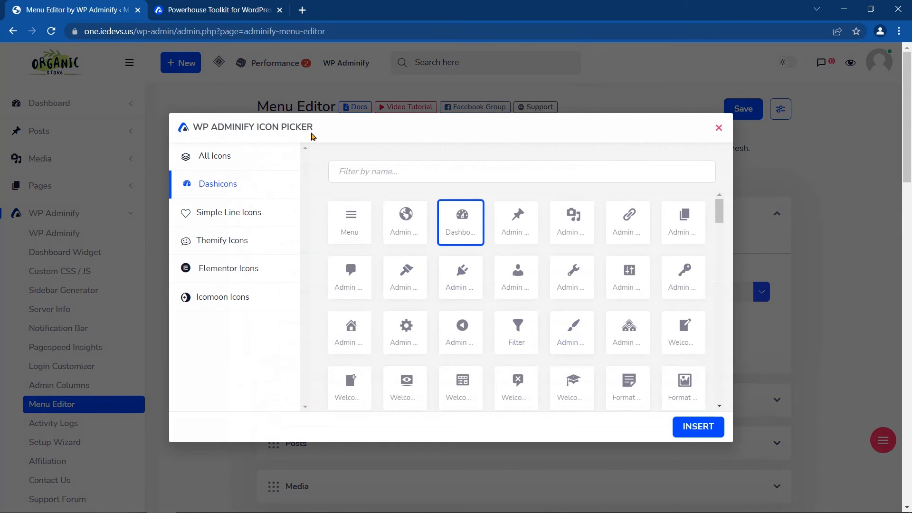
click(410, 222)
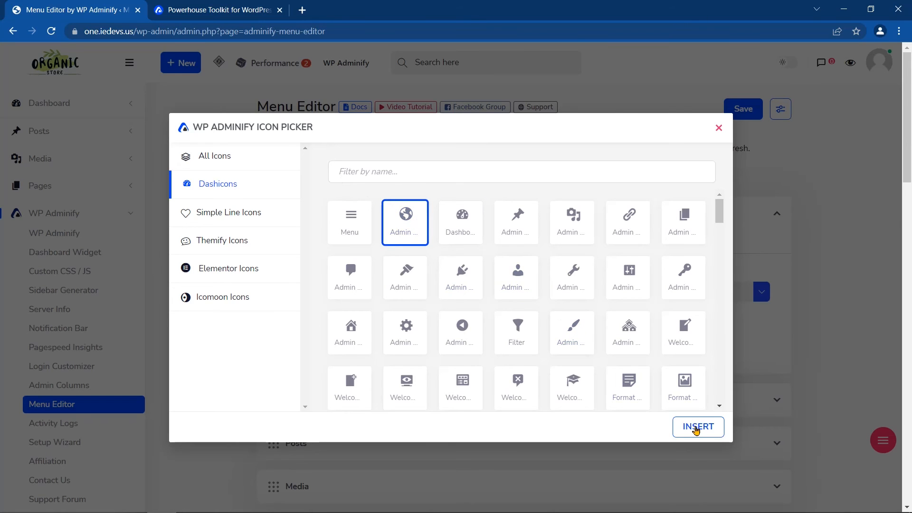
click(696, 429)
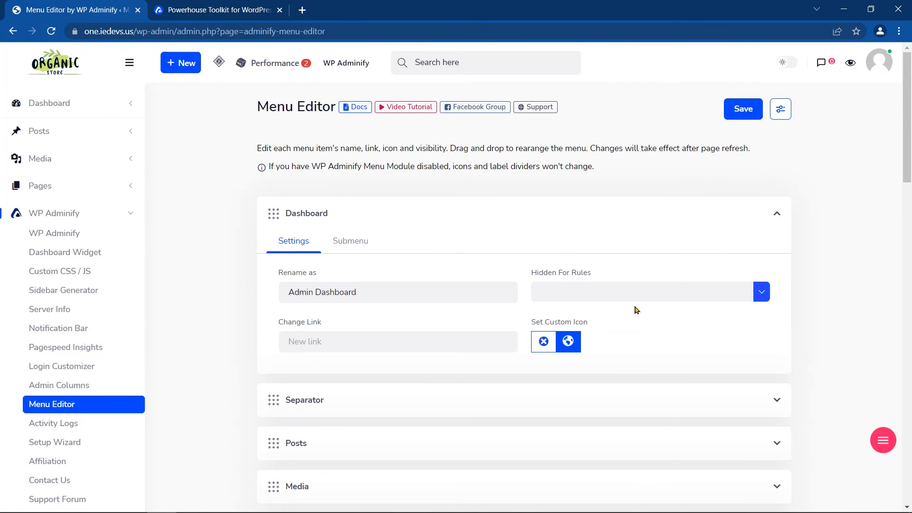
Step: Save the Dashboard item changes and reload the page to check its new name and icon in the admin menu
click(744, 109)
click(50, 30)
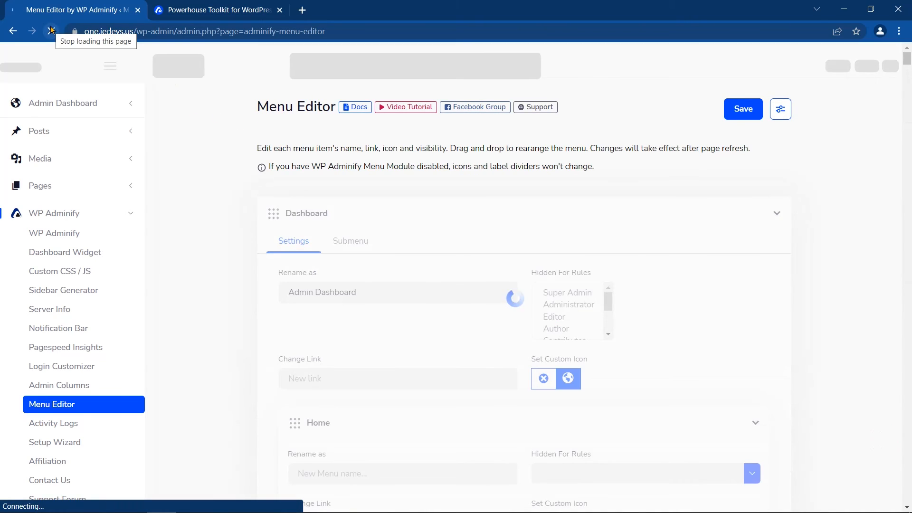
mouse_move(75, 101)
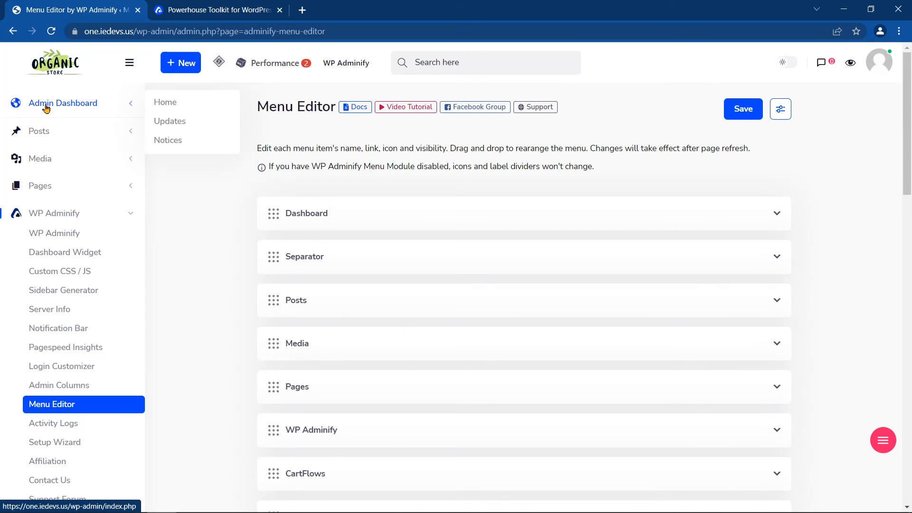
Step: Rename the Posts menu item as "Blog Posts" in its Menu Editor settings
click(296, 302)
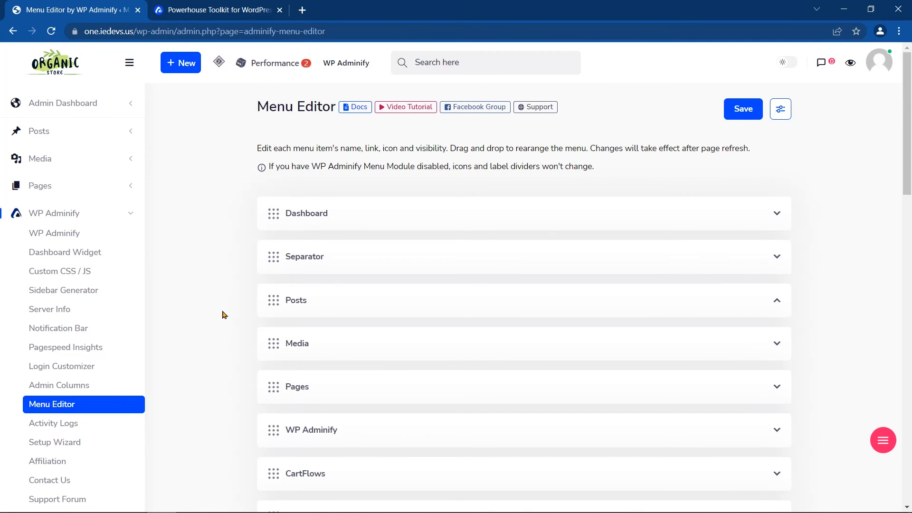
click(382, 300)
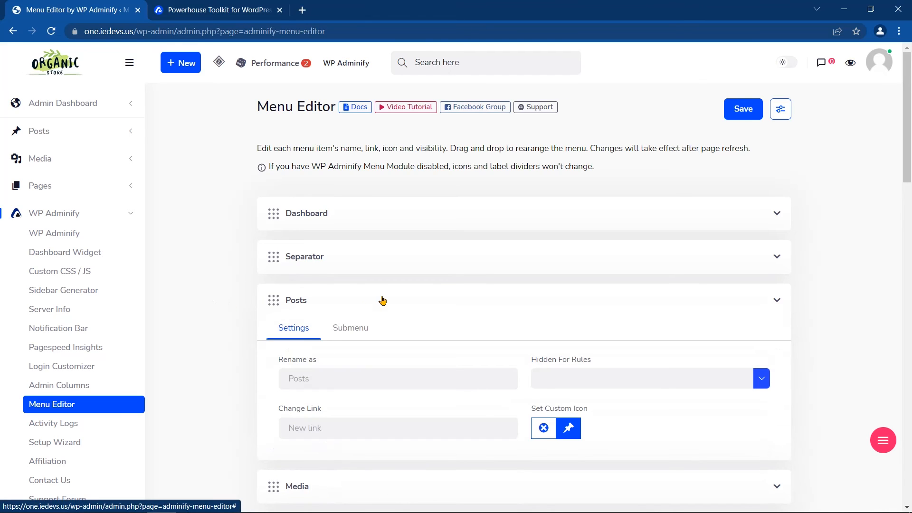
click(337, 386)
text(Blog Posts)
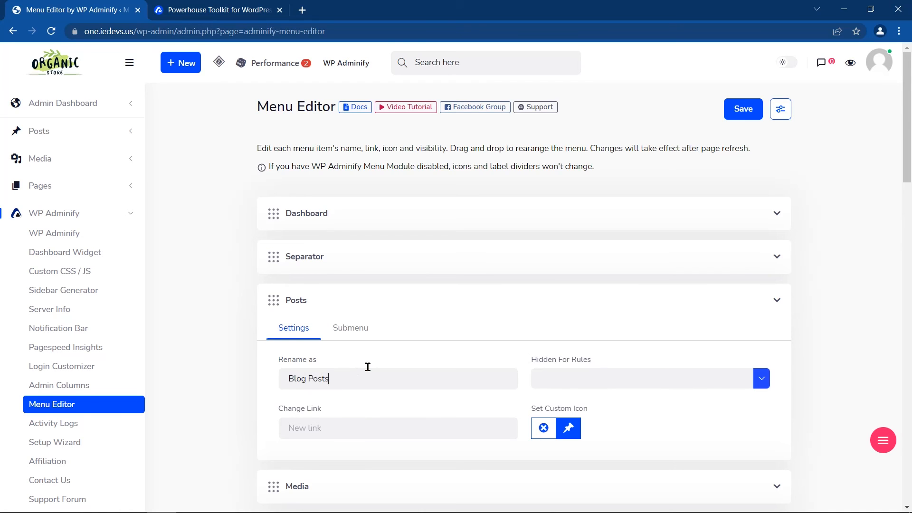
Step: Rename the All Posts submenu item of Posts as "All Blog Posts"
click(352, 328)
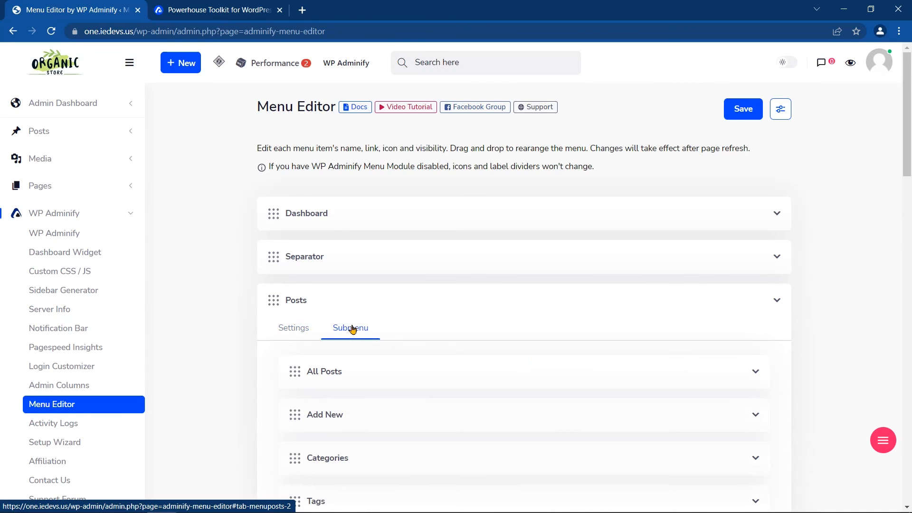
click(364, 375)
triple_click(322, 408)
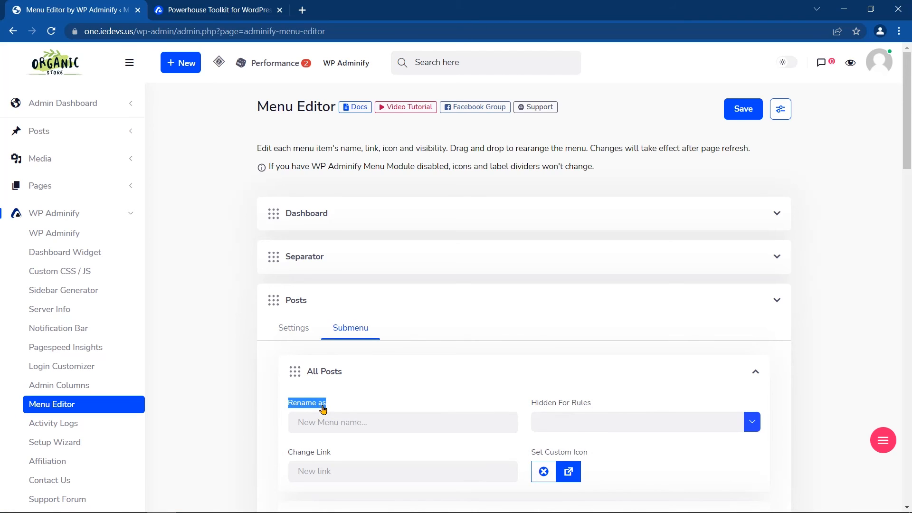
click(389, 423)
text(All Blog)
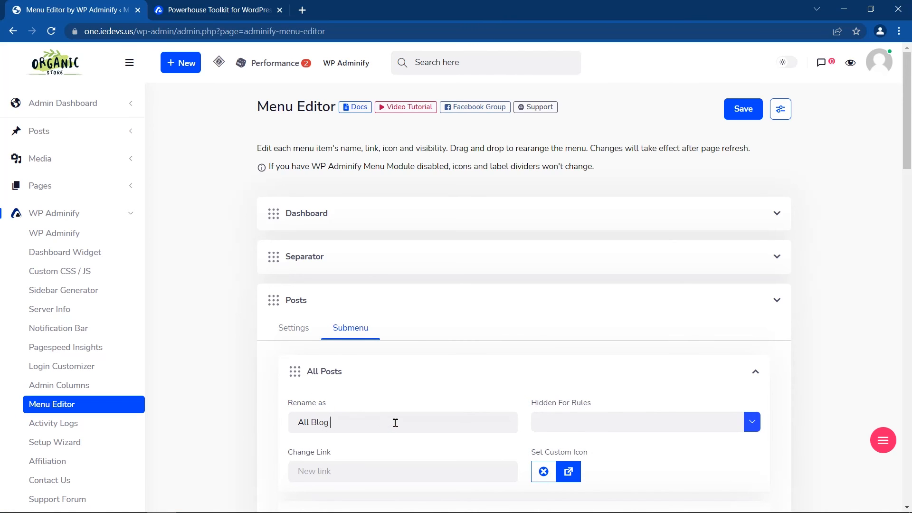
text( Posts)
Step: Rename the Add New submenu item of Posts as "Create A New Blog Post"
scroll(393, 263, down, 4)
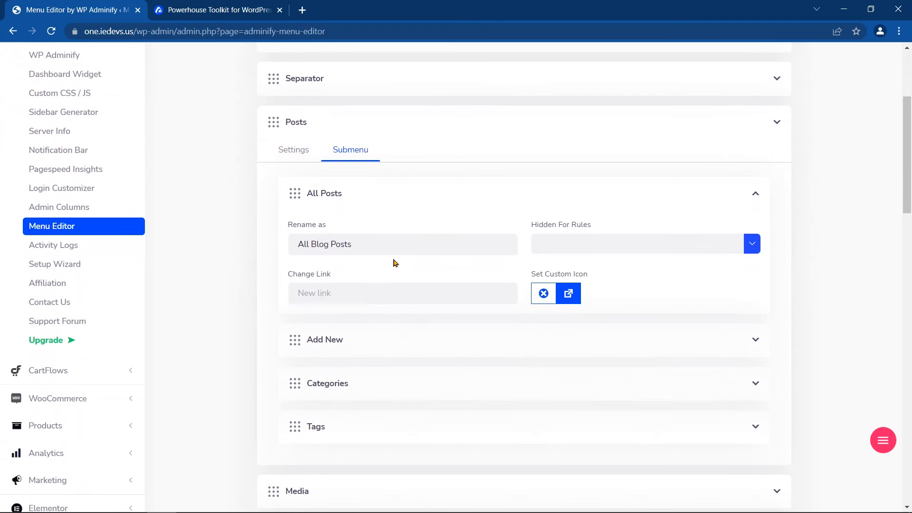
click(352, 342)
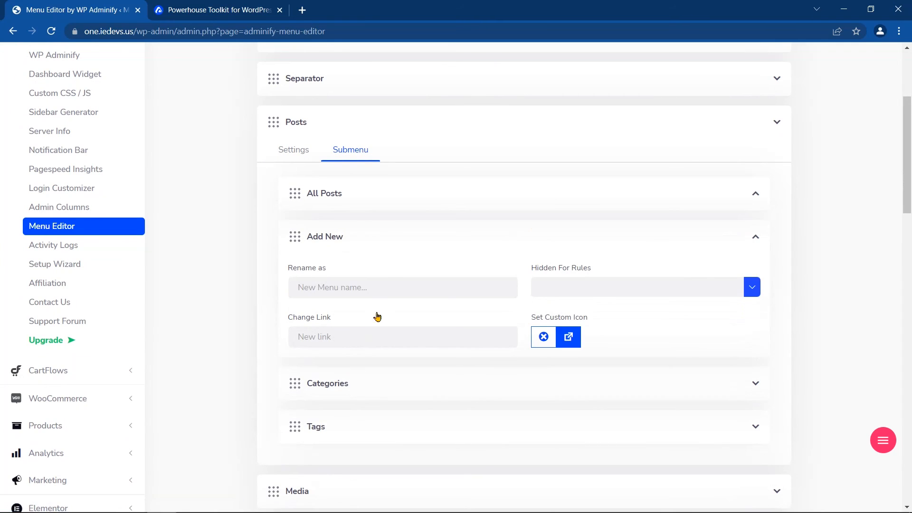
text(Create A New Blog Post)
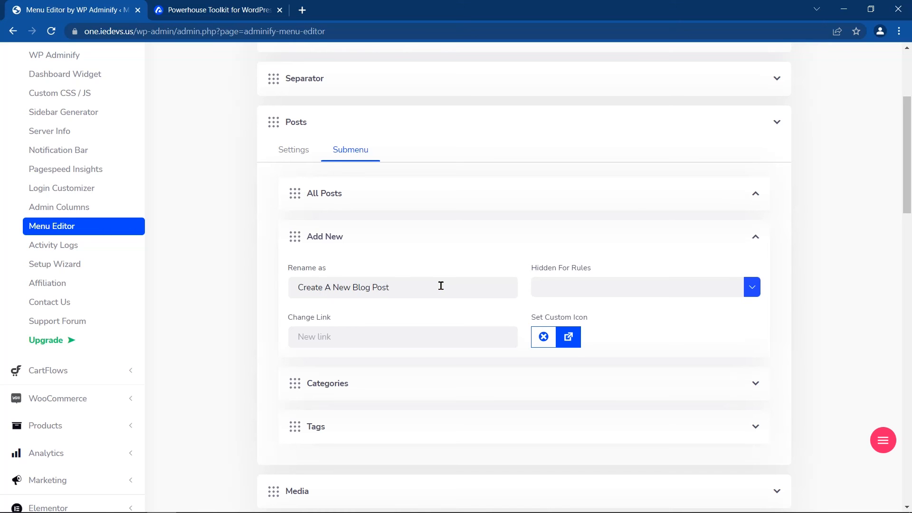
Step: Save the Posts menu changes and reload the page to check the renamed item and its submenu
scroll(513, 299, up, 4)
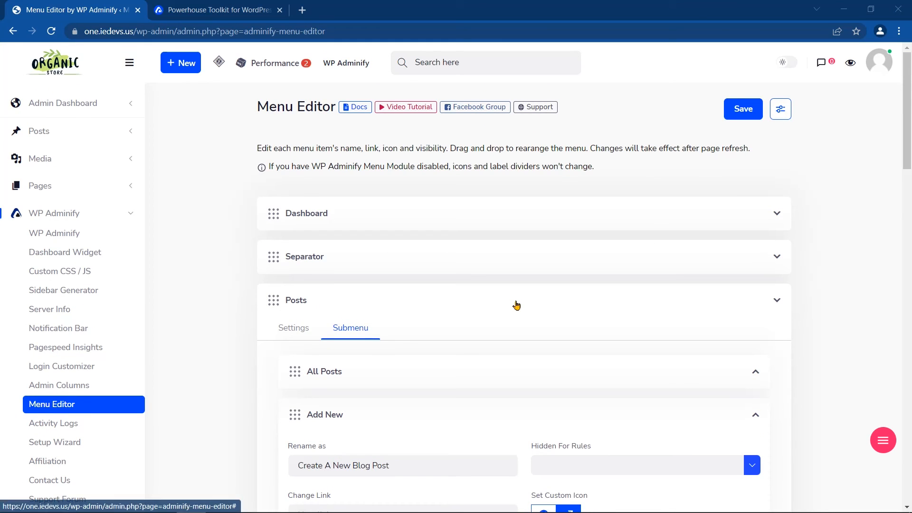
click(743, 109)
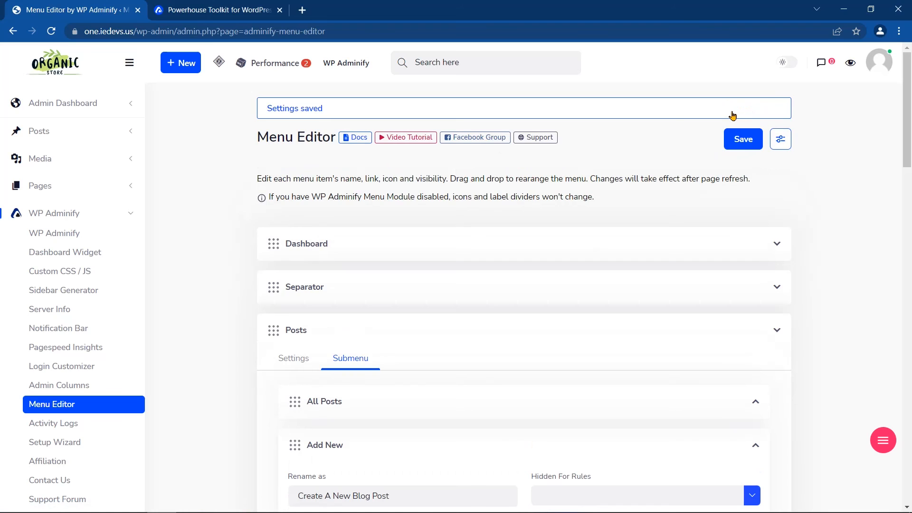
click(51, 32)
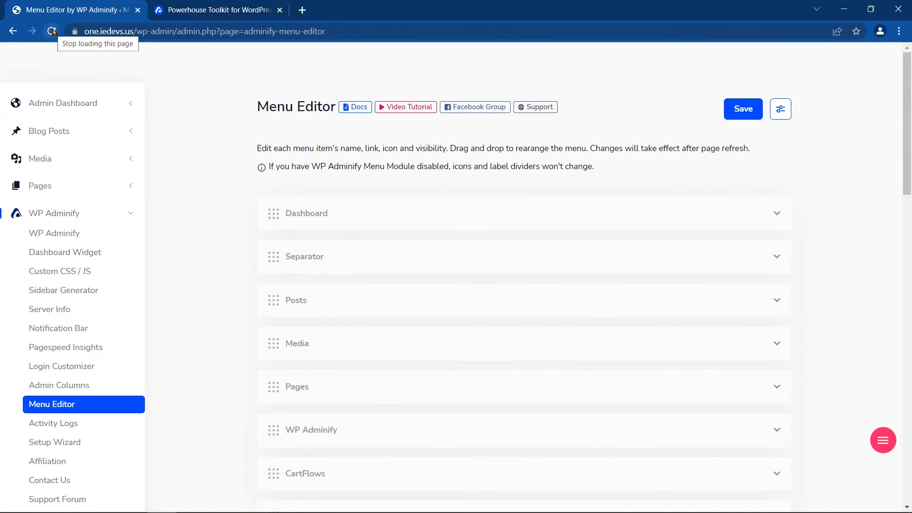
mouse_move(54, 134)
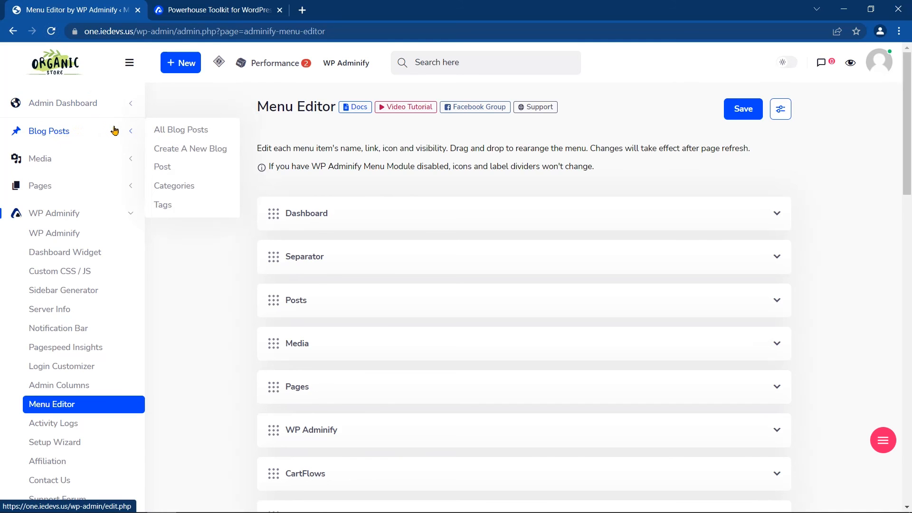
Step: Open the list of all blog posts and duplicate the Test post with Adminify Clone
click(80, 133)
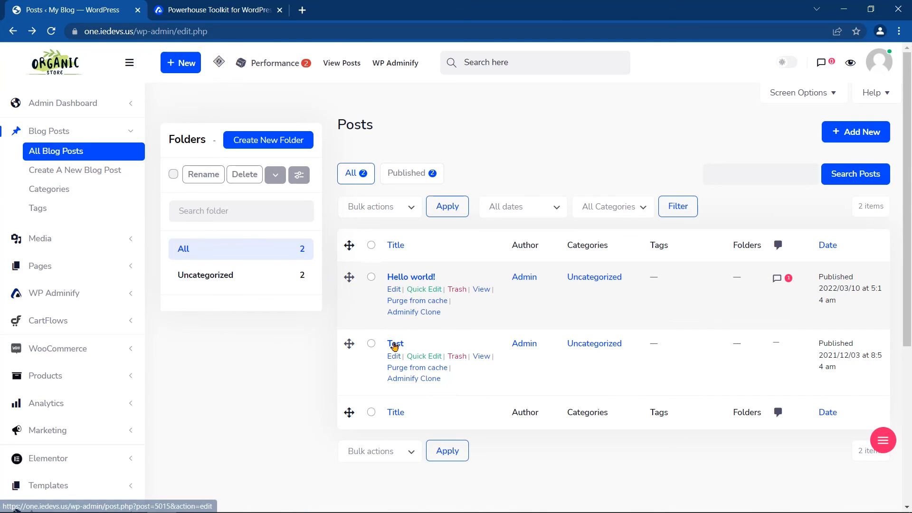
click(424, 383)
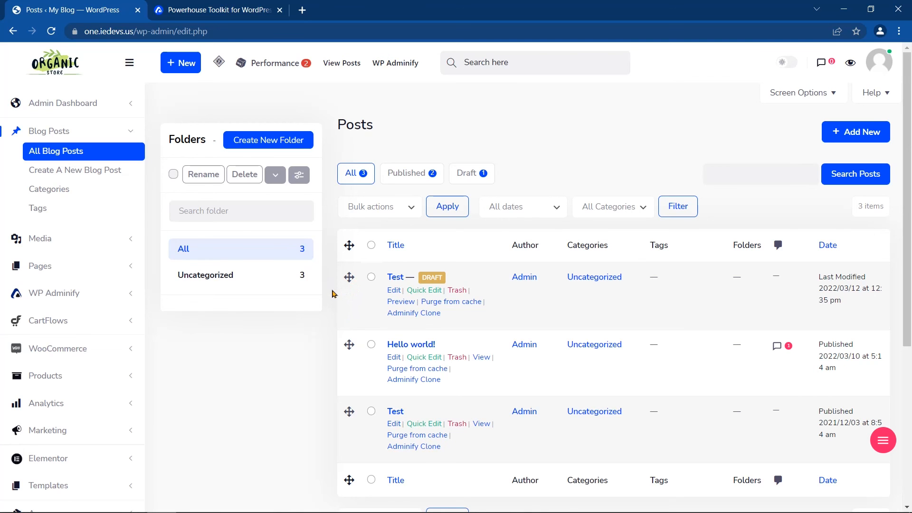
Step: Create a posts folder named "New Folder" with the blue colour tag and save it
click(290, 151)
drag(315, 229, 374, 230)
drag(315, 263, 373, 260)
click(420, 261)
text(Ne)
drag(313, 296, 353, 302)
click(402, 297)
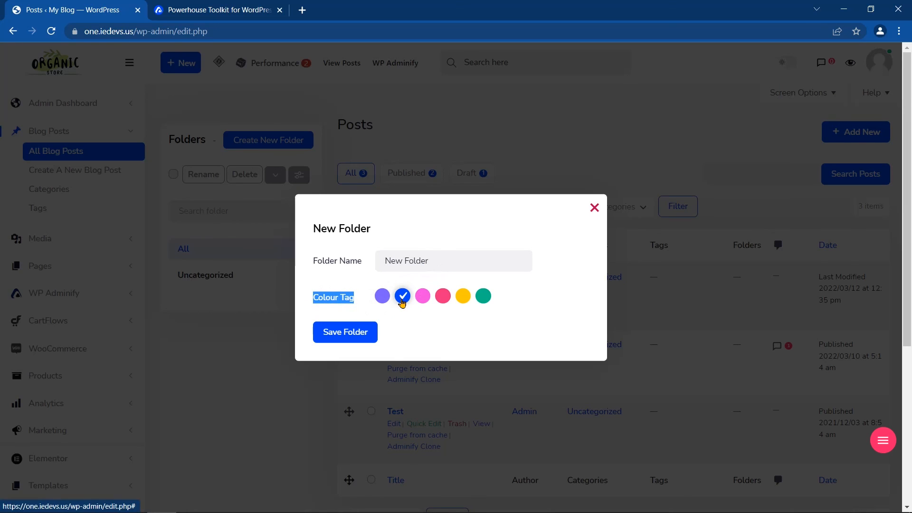
click(344, 334)
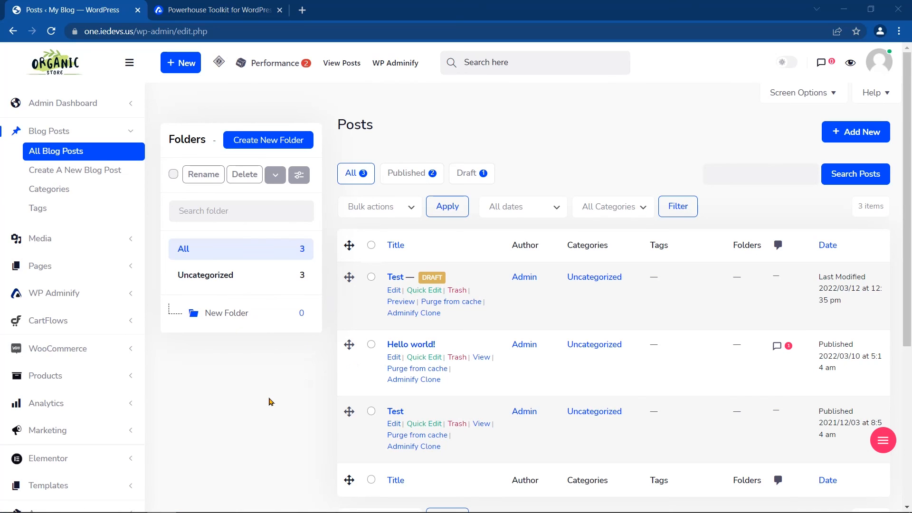
Step: Open the main WP Adminify settings and look over the available modules and submenu entries
mouse_move(60, 293)
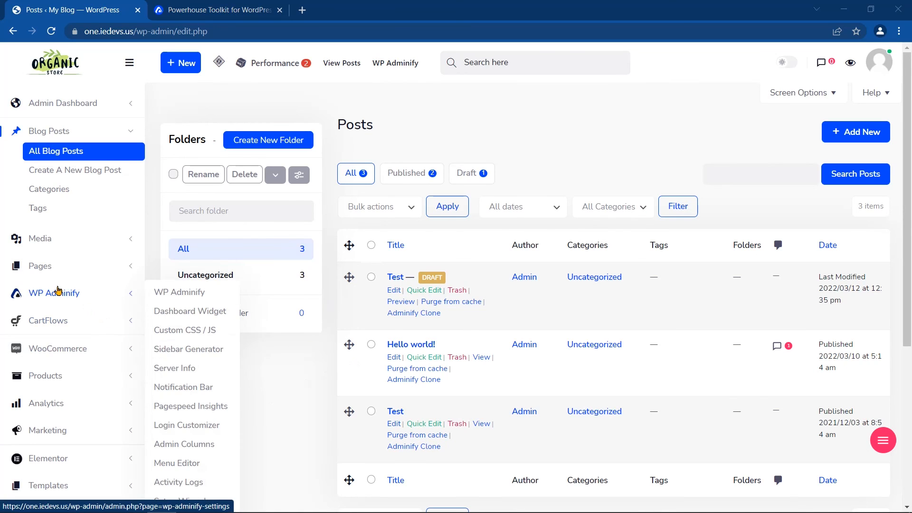
click(80, 294)
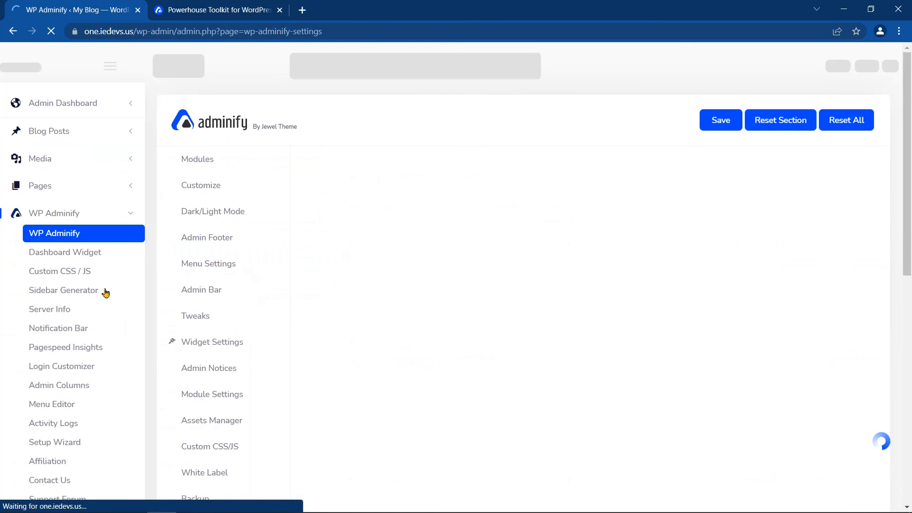
scroll(180, 427, down, 3)
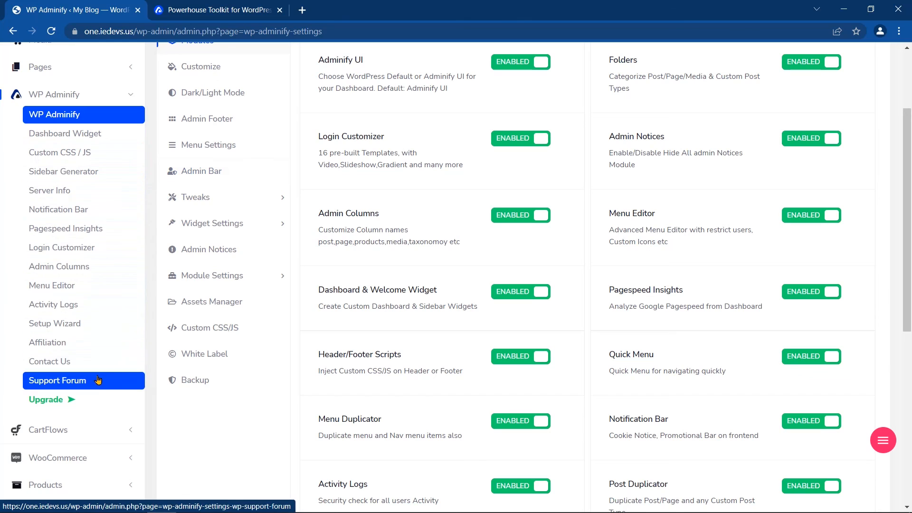
scroll(138, 185, up, 1)
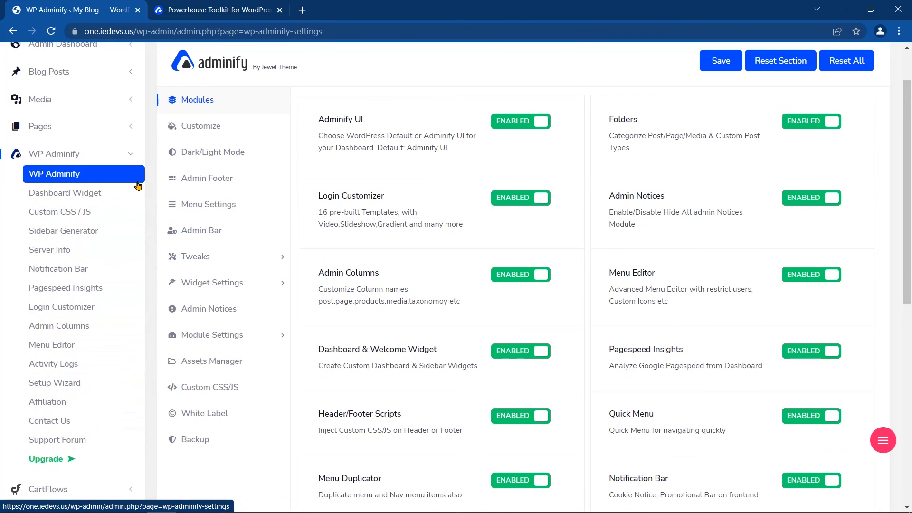